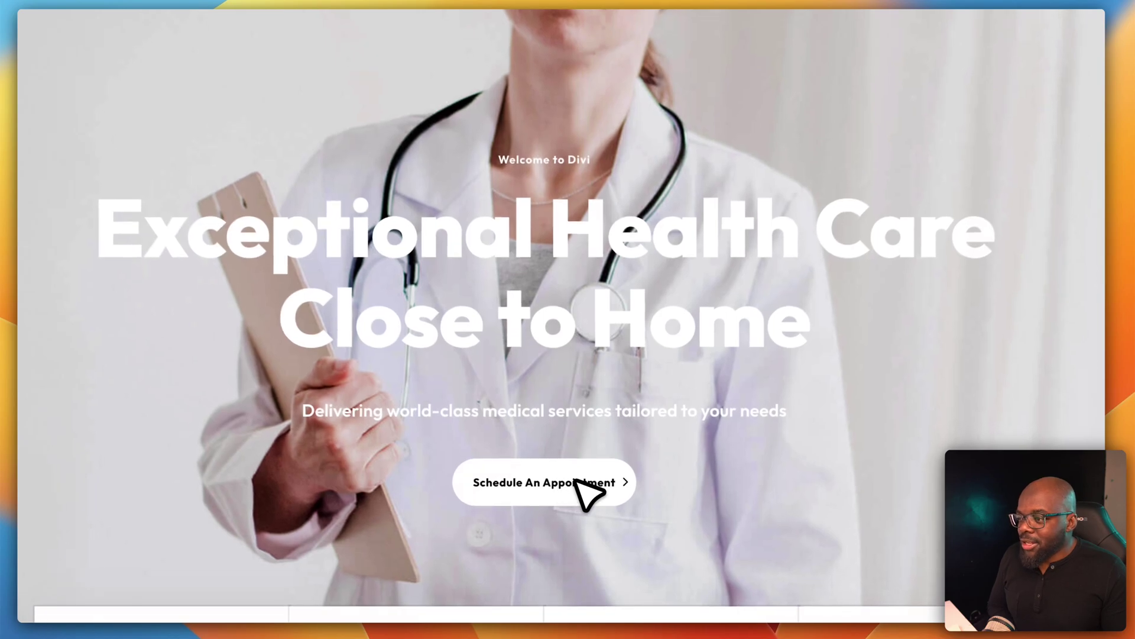
# Open the 'Schedule An Appointment' booking page, then move to the BookingPress affiliate account page.
pyautogui.click(563, 523)
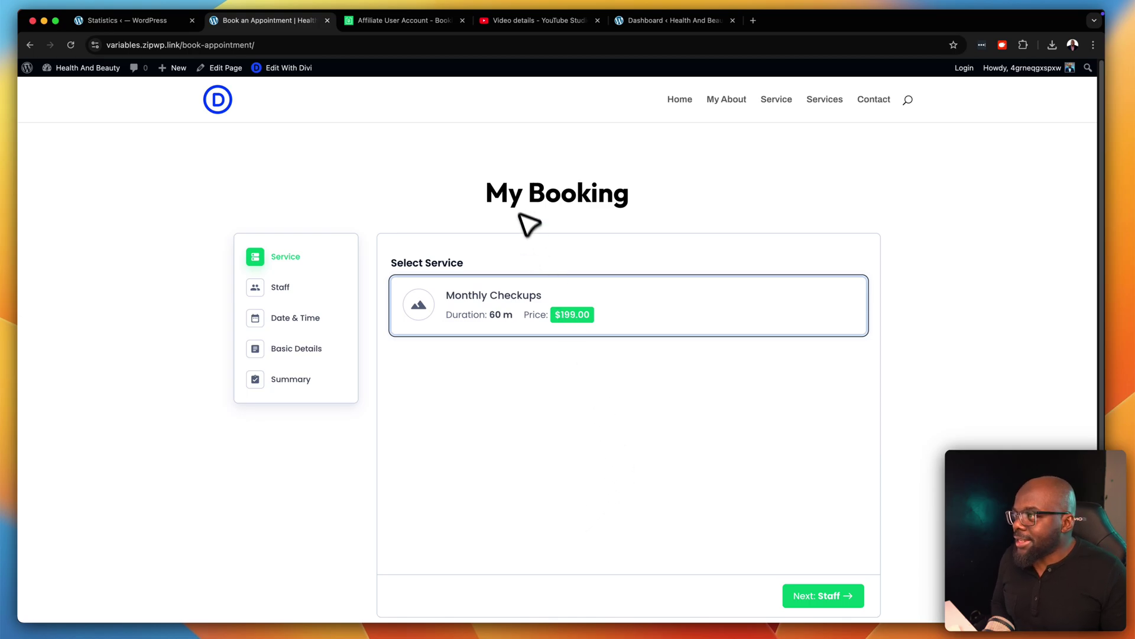
pyautogui.click(434, 20)
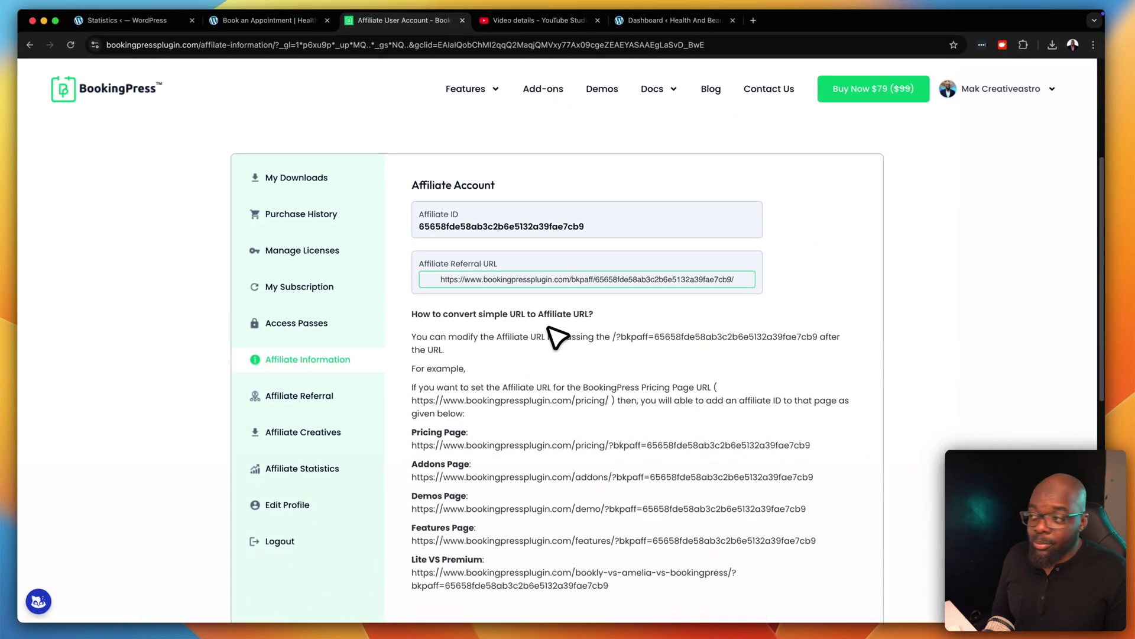
# Copy the BookingPress affiliate referral URL, then bring up the 'Best BookingPress WordPress Plugin' video details.
pyautogui.click(453, 284)
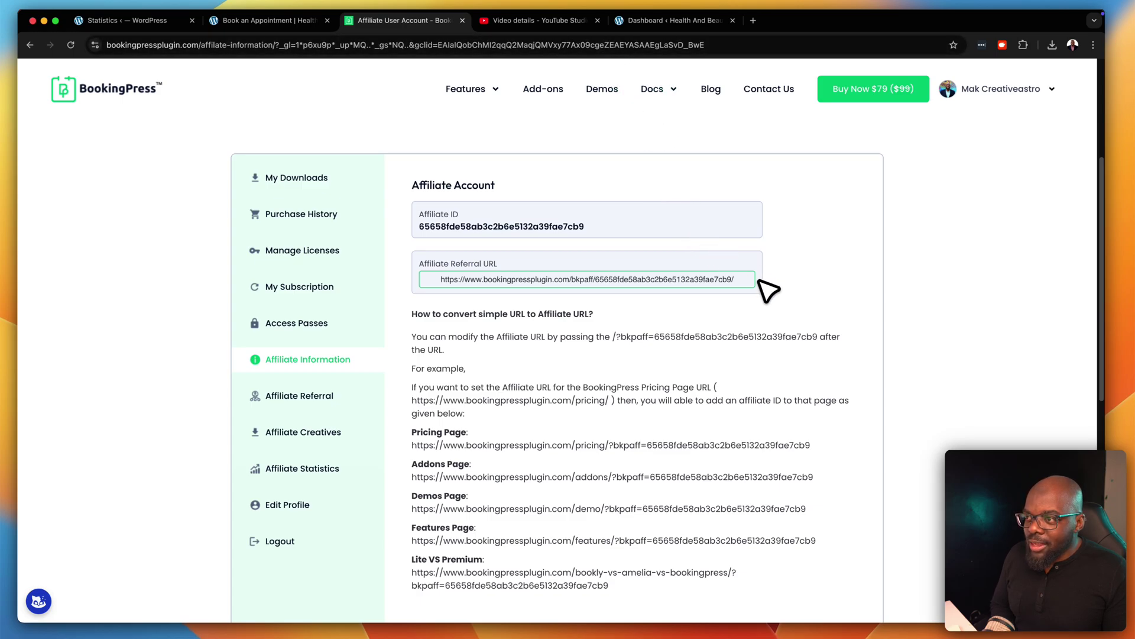
pyautogui.click(581, 23)
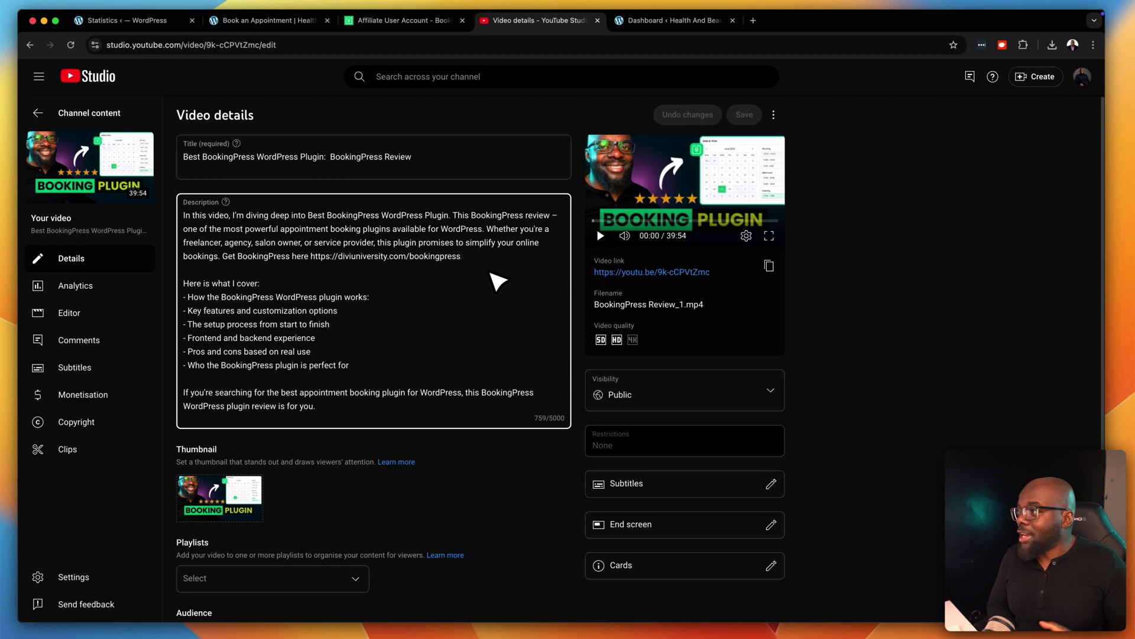
# Show the Total Links Clicks table in ClickWhale statistics, where Booking Press leads with 36 clicks.
pyautogui.click(172, 20)
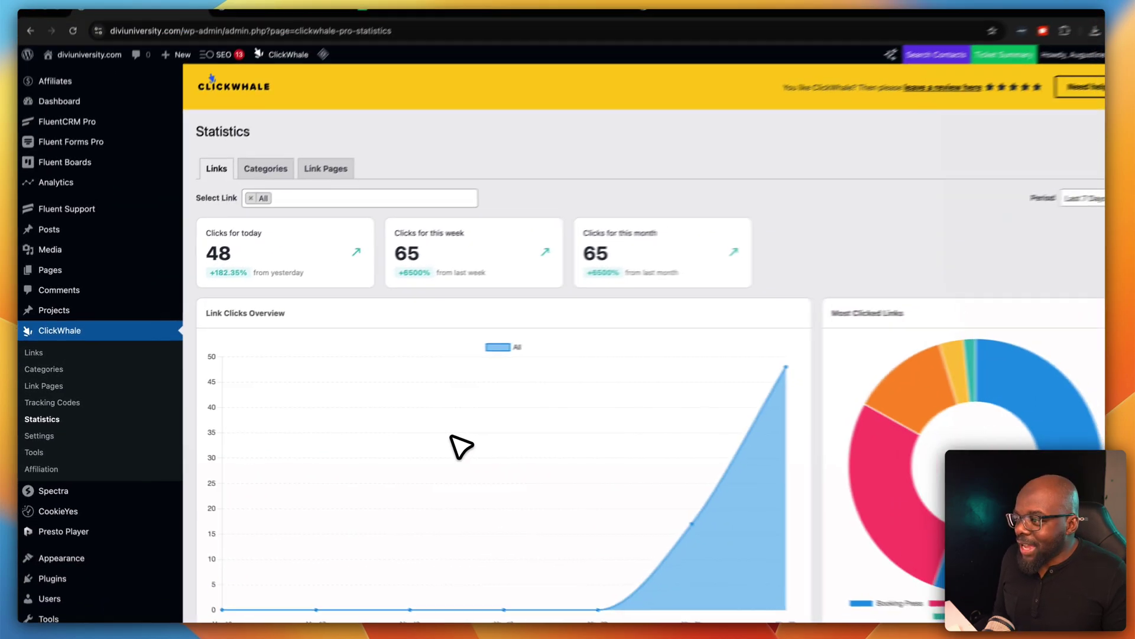
pyautogui.scroll(-5, 444, 444)
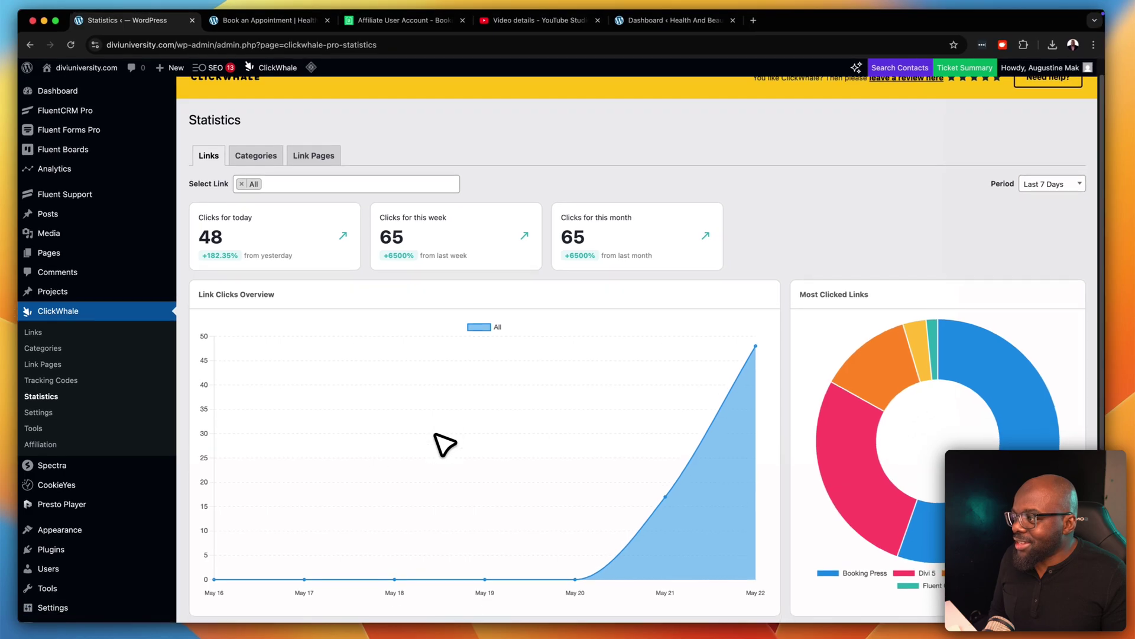
pyautogui.scroll(-3, 444, 444)
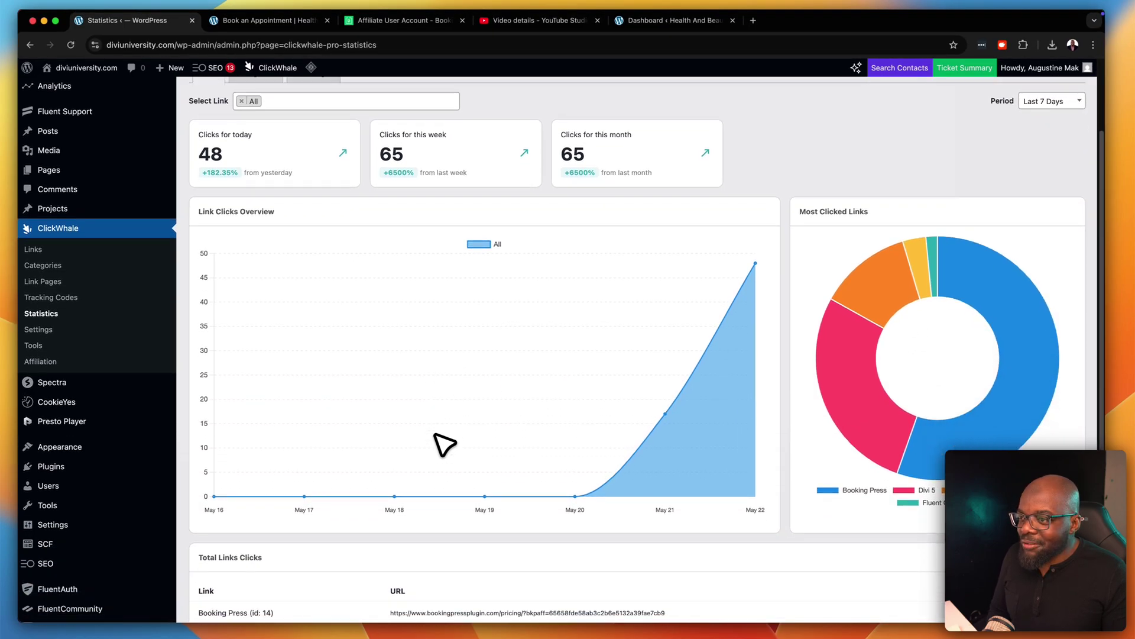
pyautogui.scroll(-3, 445, 444)
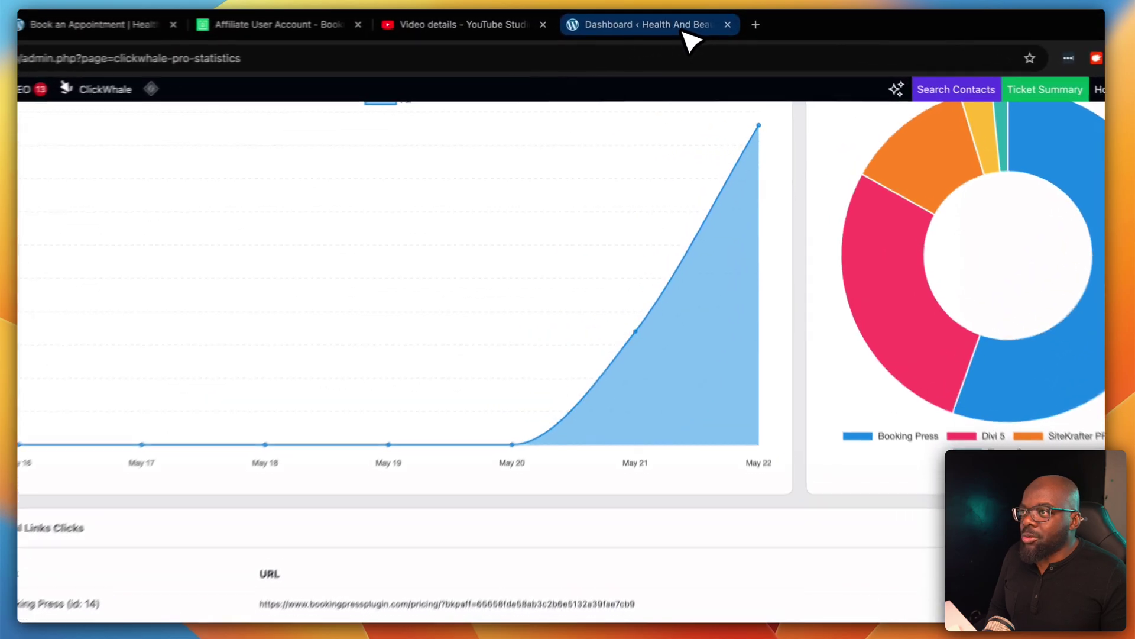
# On the Health And Beauty dashboard, search Add Plugin for 'clickwhale' and install ClickWhale.
pyautogui.click(688, 37)
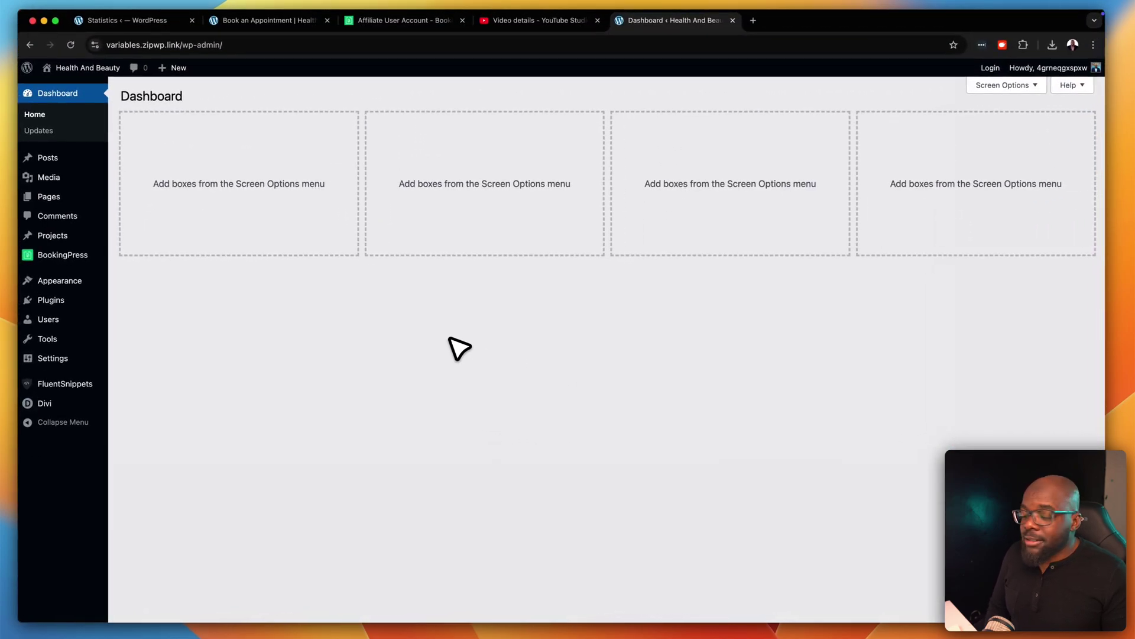
pyautogui.moveTo(98, 325)
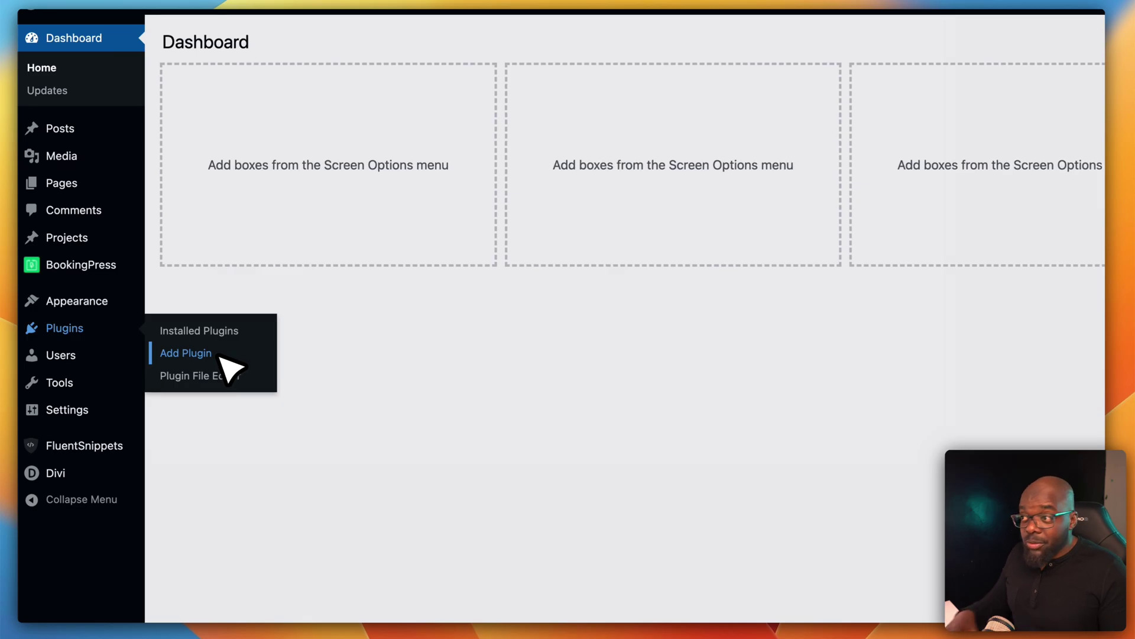
pyautogui.click(221, 357)
pyautogui.click(790, 179)
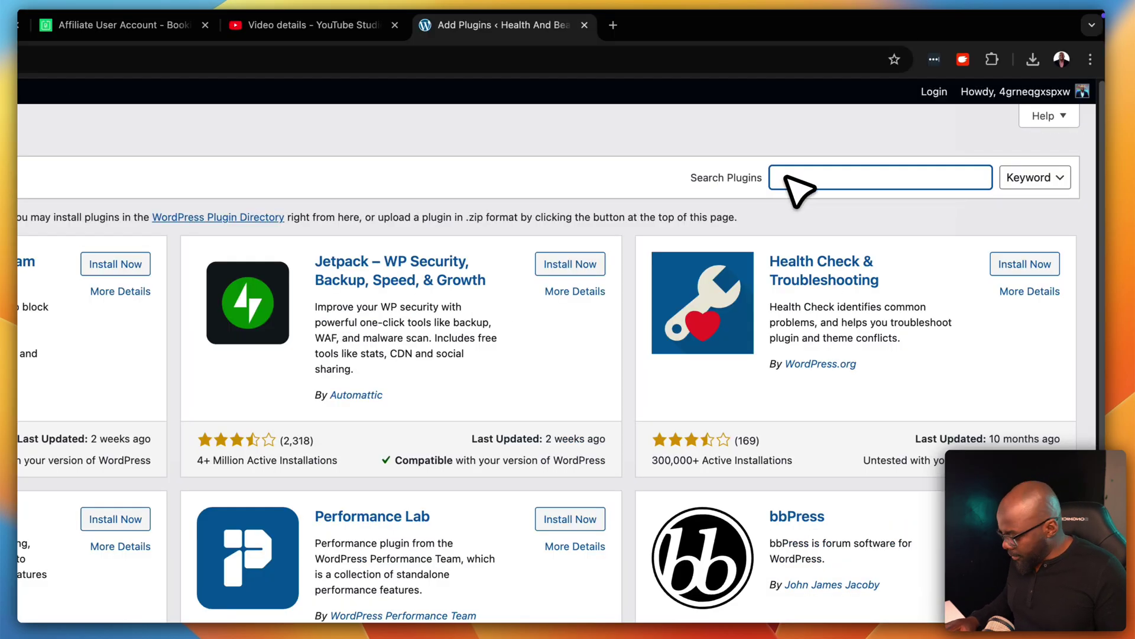
pyautogui.write('clickwhale')
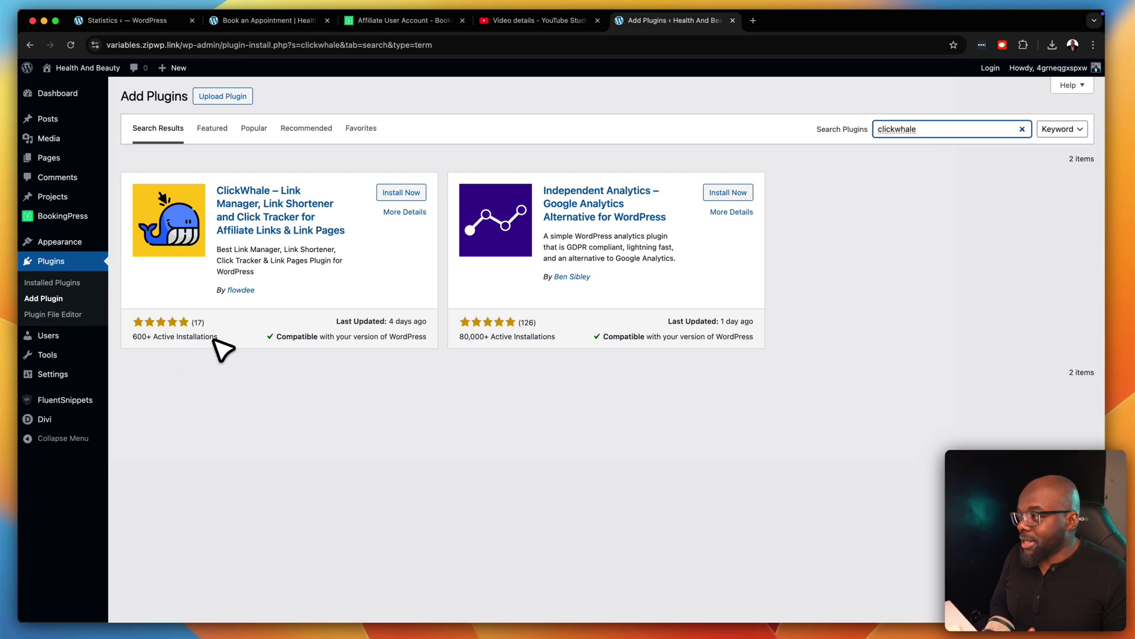
pyautogui.click(406, 192)
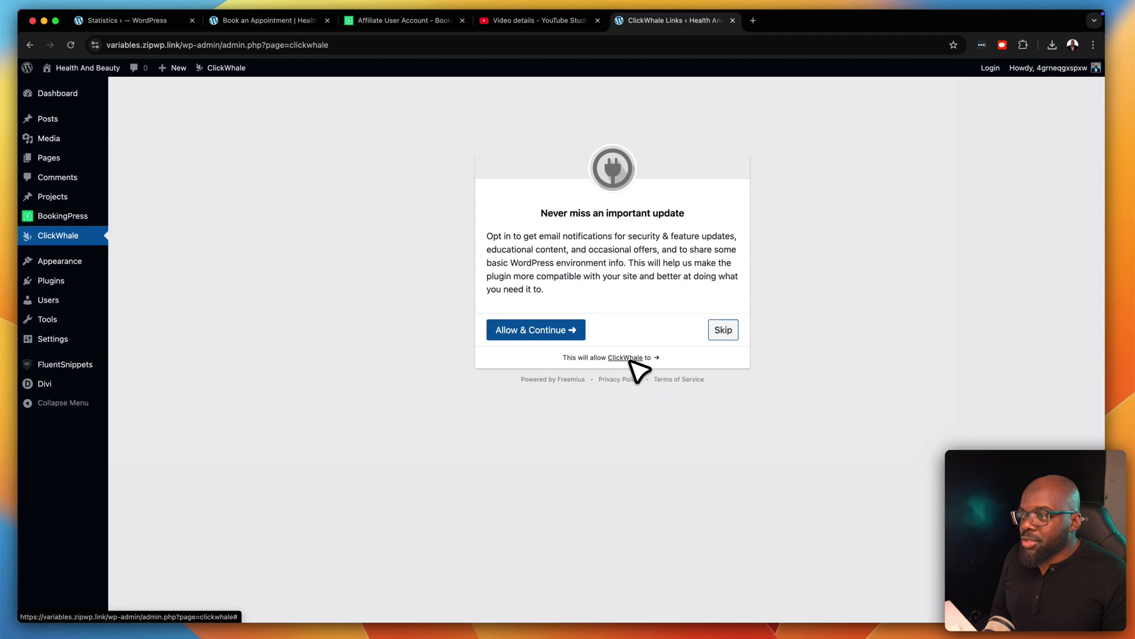
# Skip the 'Never miss an important update' opt-in to land on the empty Links page.
pyautogui.click(723, 330)
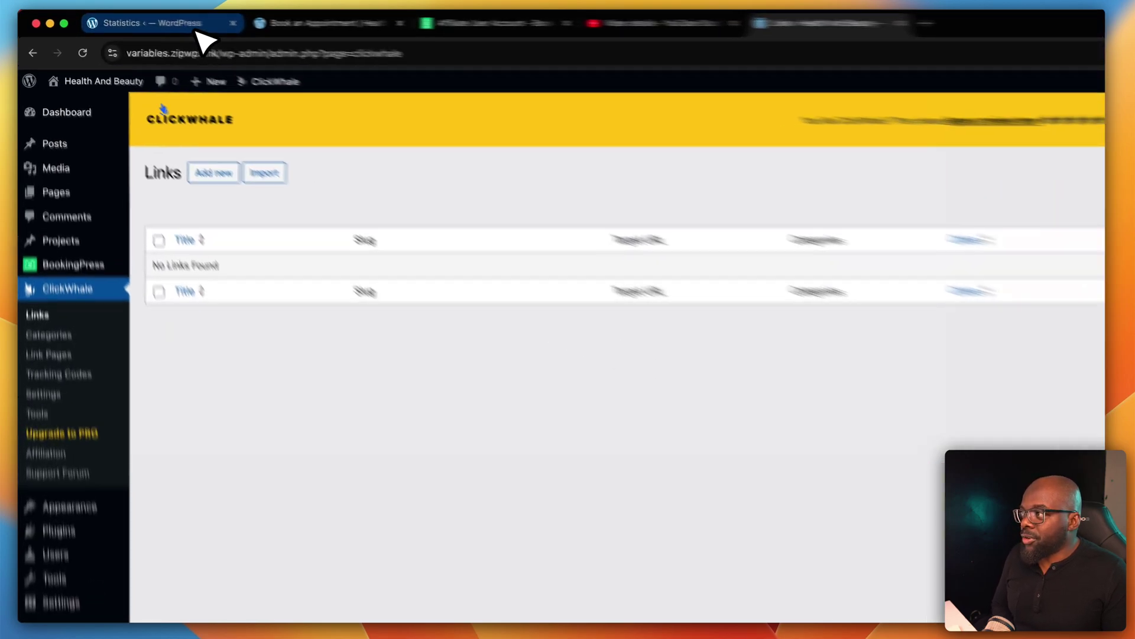
# Go from the ClickWhale statistics to the Links list on diviuniversity.com.
pyautogui.click(161, 23)
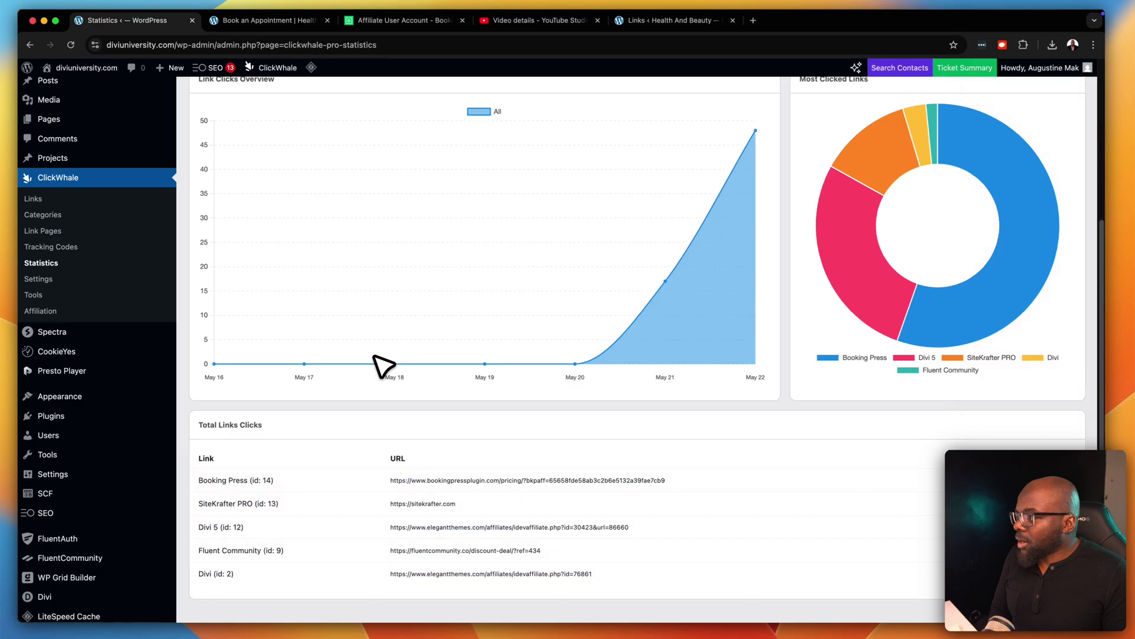
pyautogui.scroll(5, 383, 365)
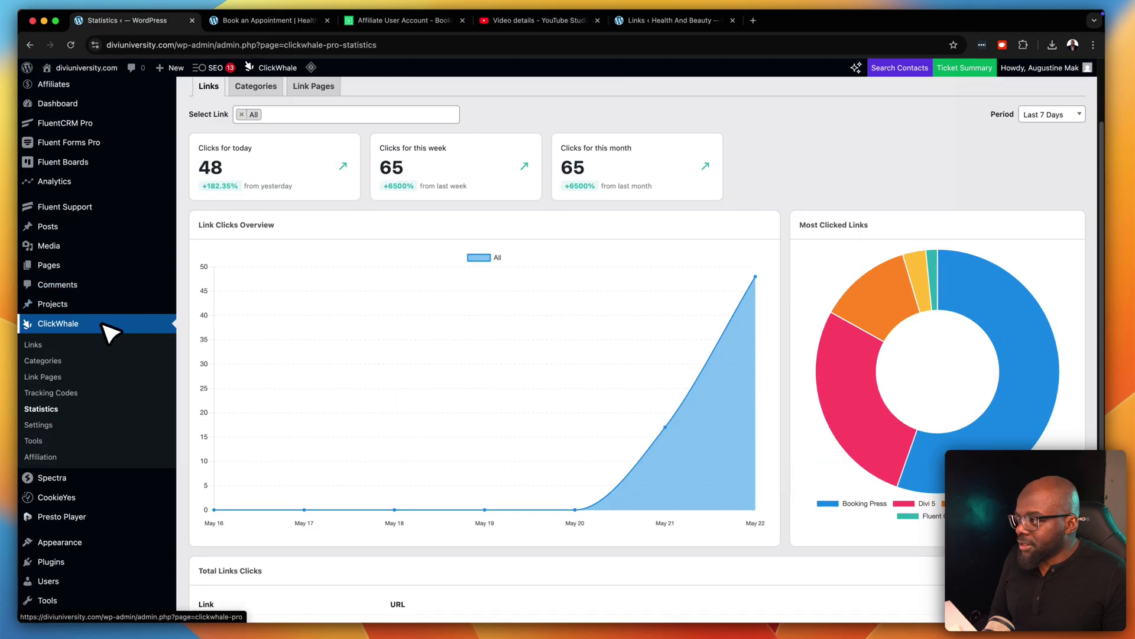
pyautogui.scroll(1, 112, 330)
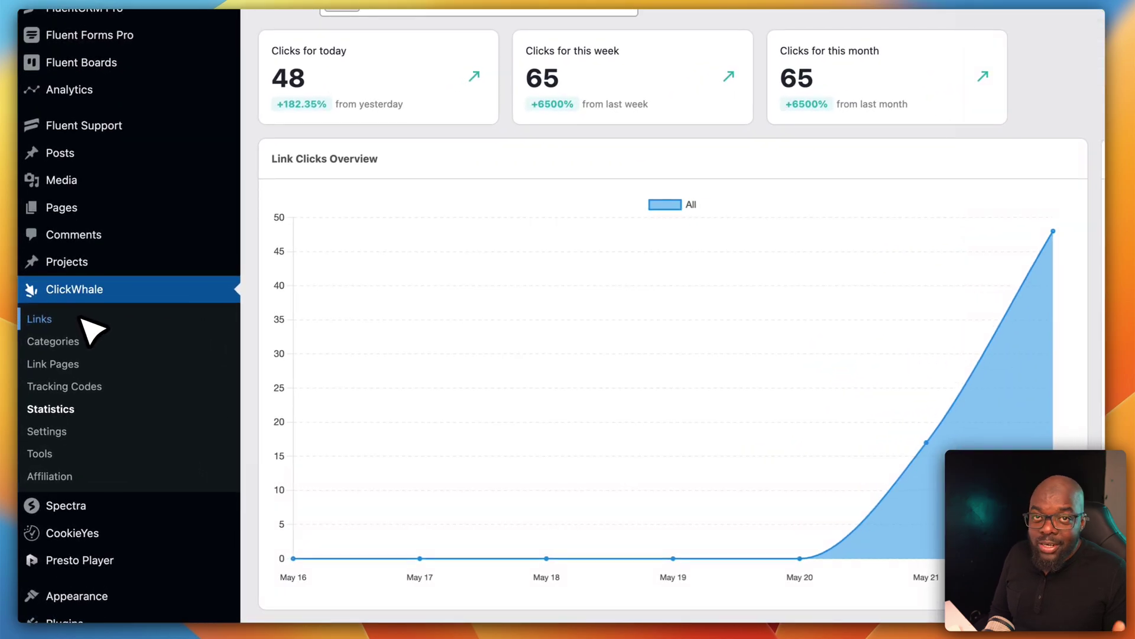
pyautogui.click(83, 321)
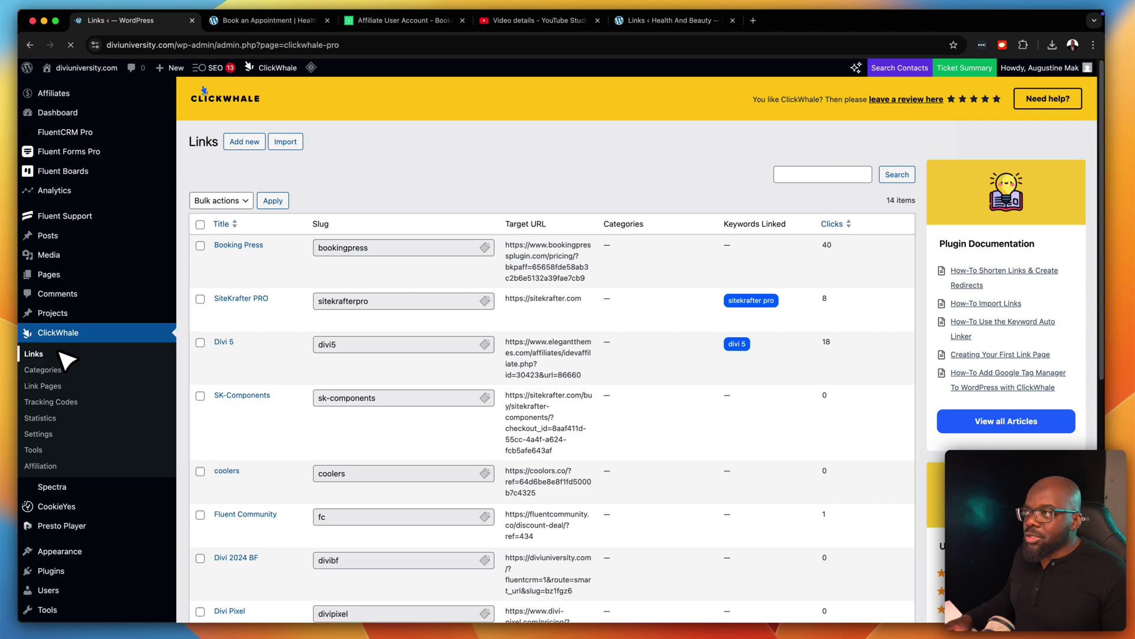
# Copy the review video's link in YouTube Studio and return to the 14-link list.
pyautogui.click(520, 20)
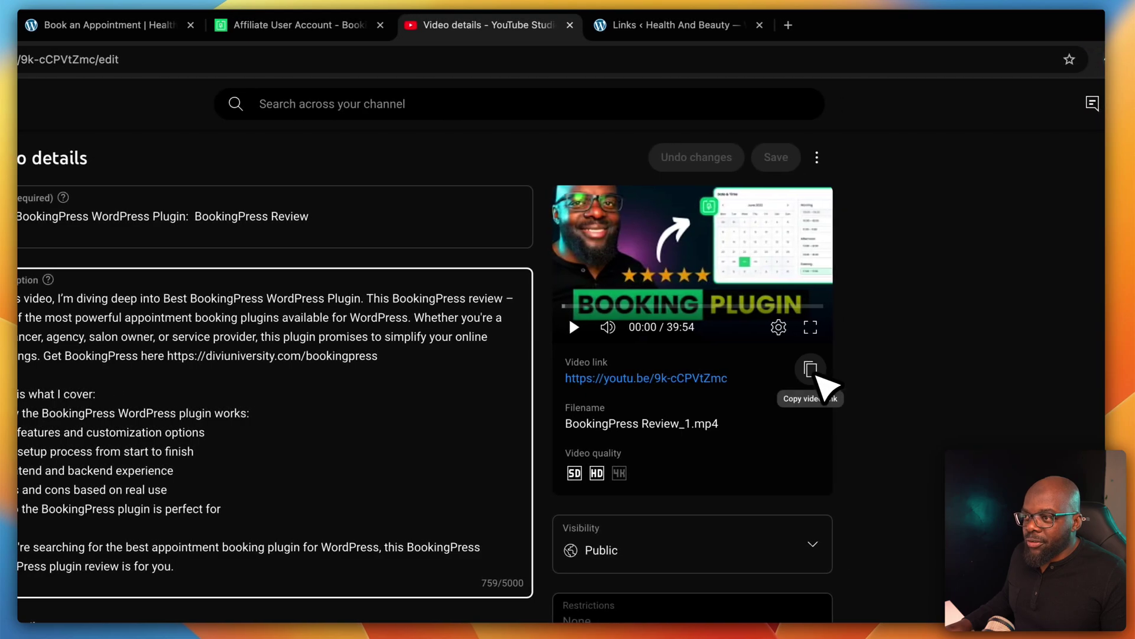
pyautogui.click(817, 370)
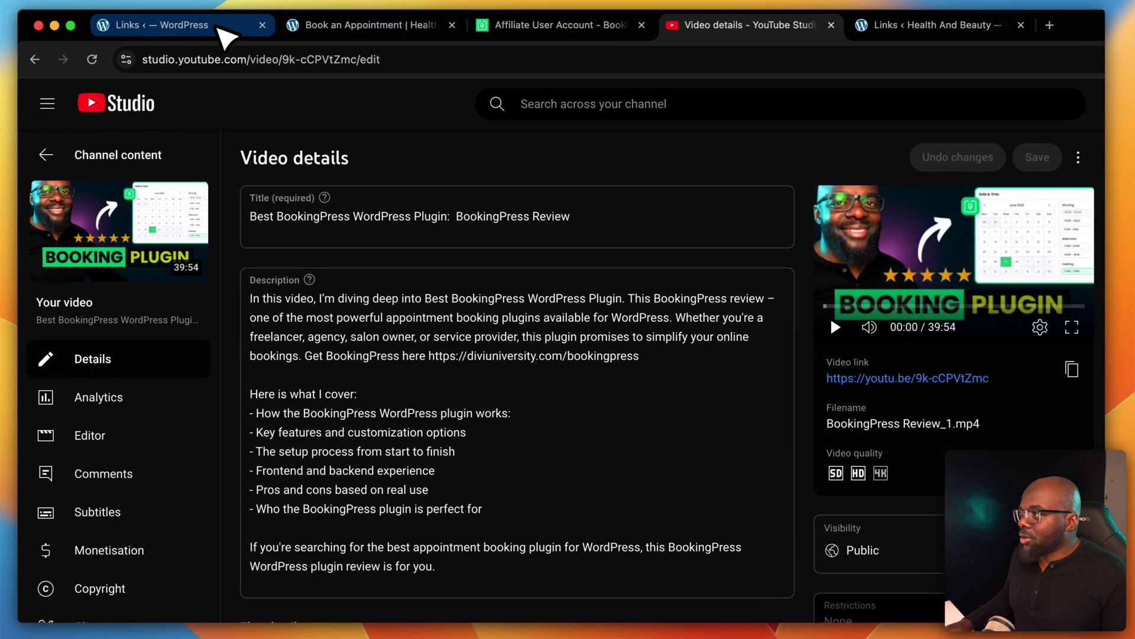
pyautogui.click(178, 25)
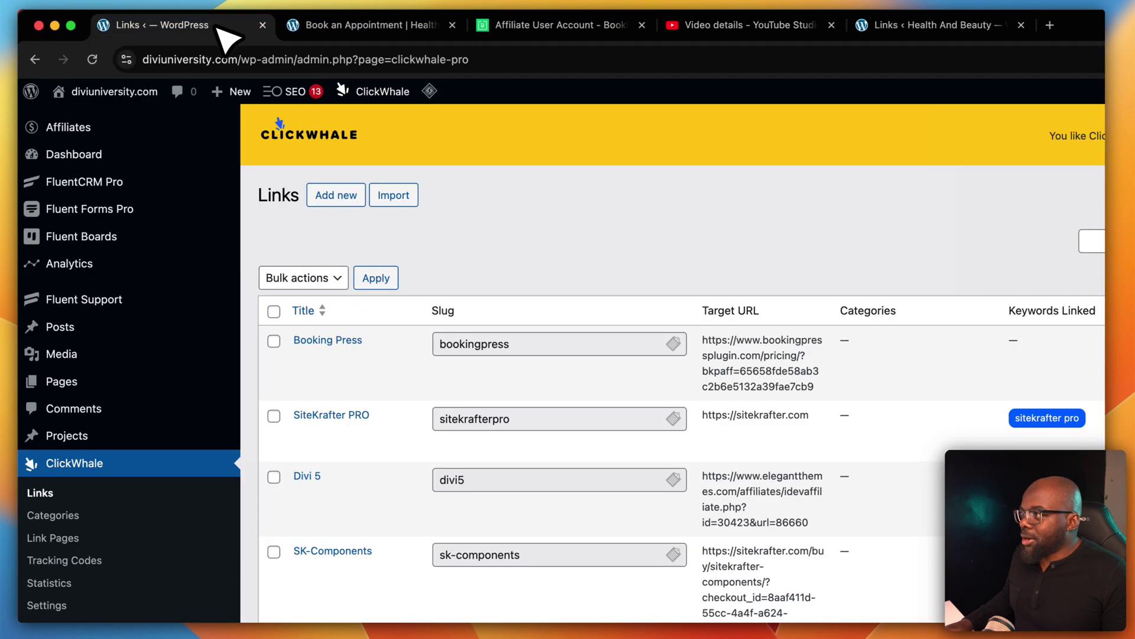
# Add a link titled 'Youttube Video Booking Press' with slug 'bpvideo' targeting the pasted YouTube URL.
pyautogui.click(325, 194)
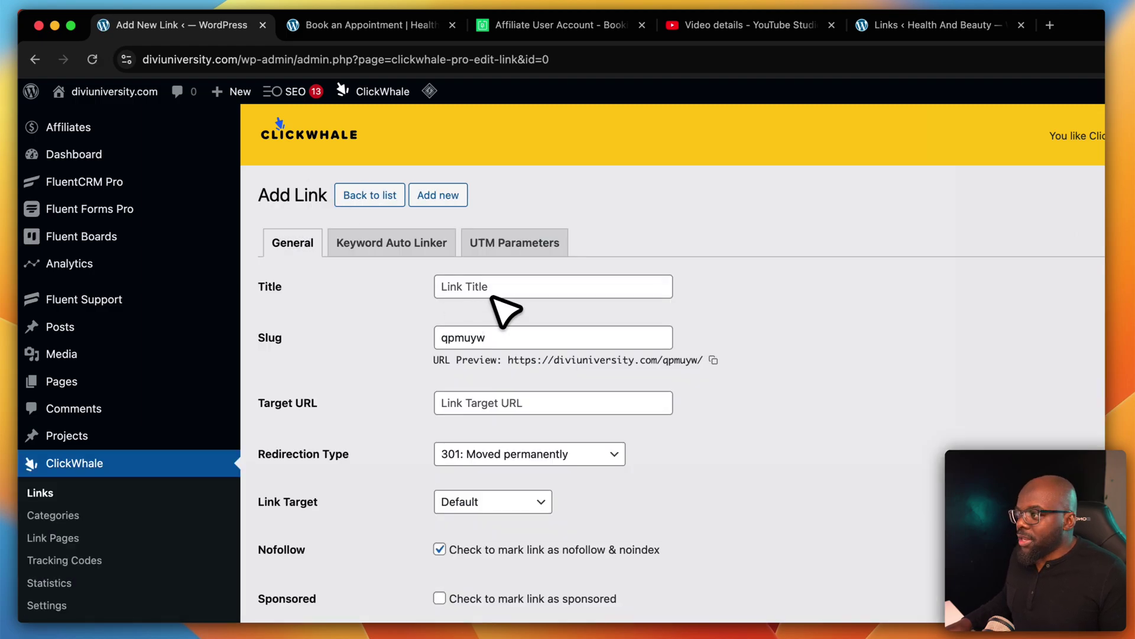
pyautogui.click(495, 286)
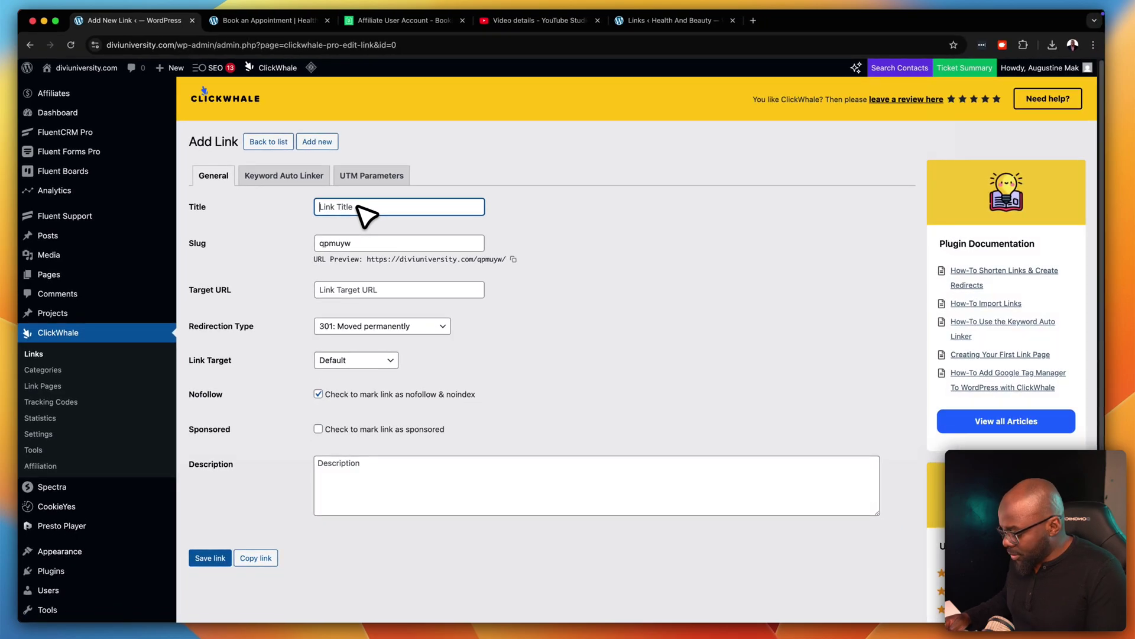
pyautogui.write('Yout')
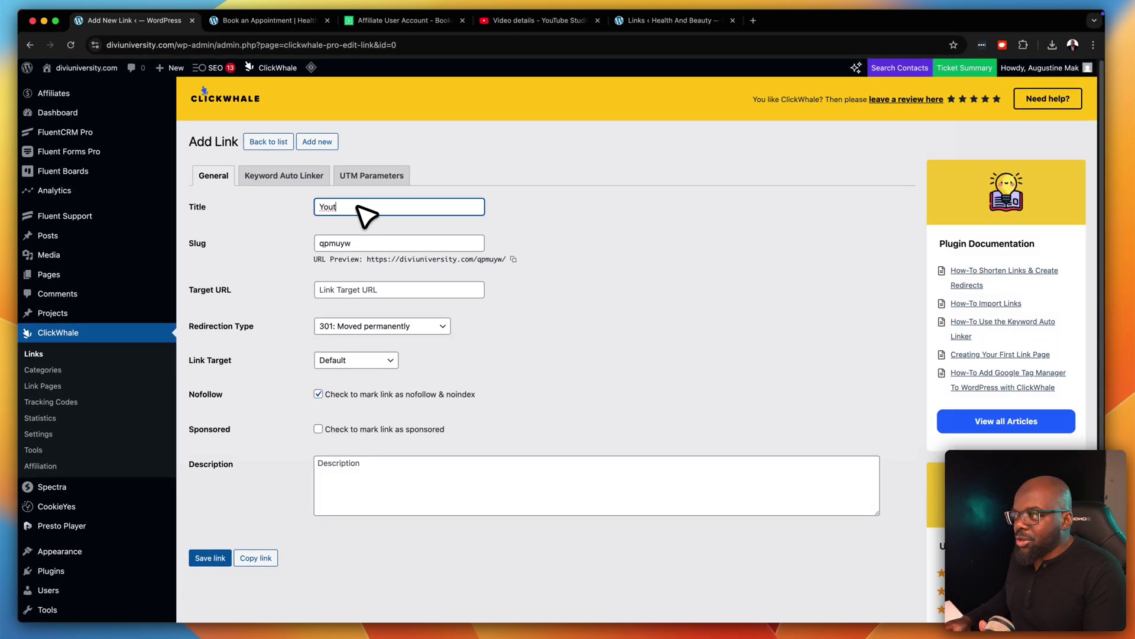
pyautogui.write('tube Video')
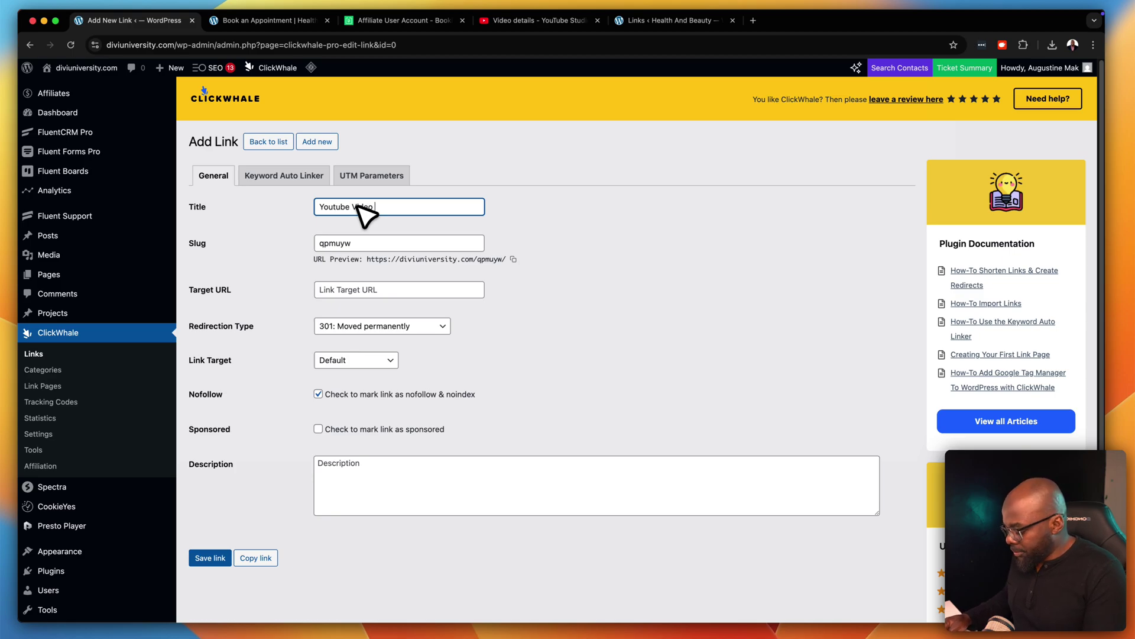
pyautogui.write(' Booking Press')
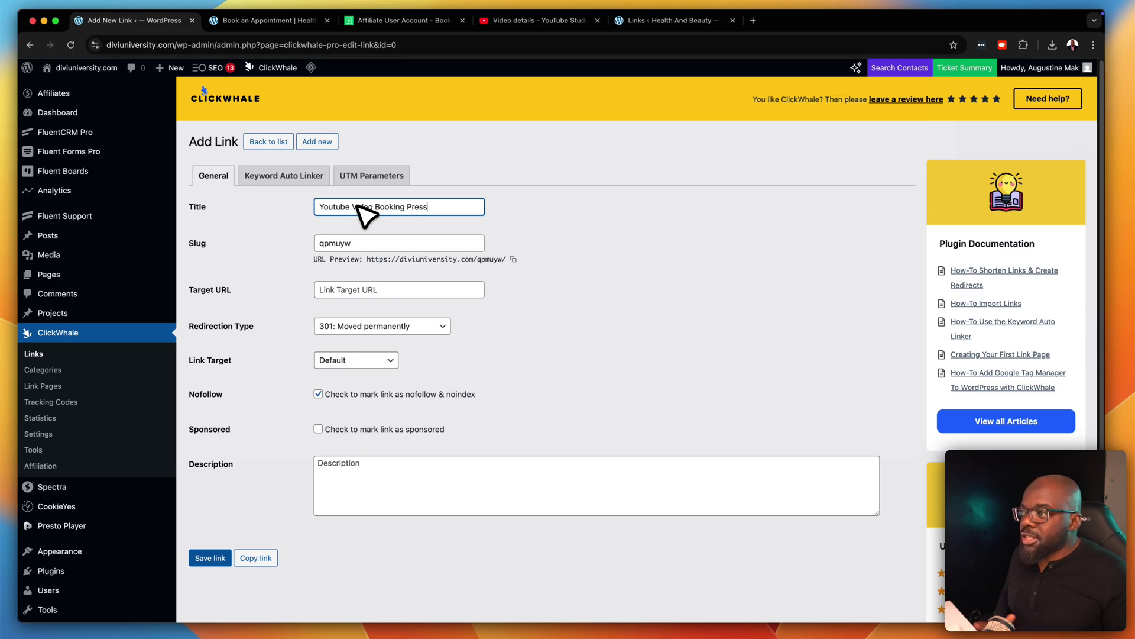
pyautogui.doubleClick(367, 247)
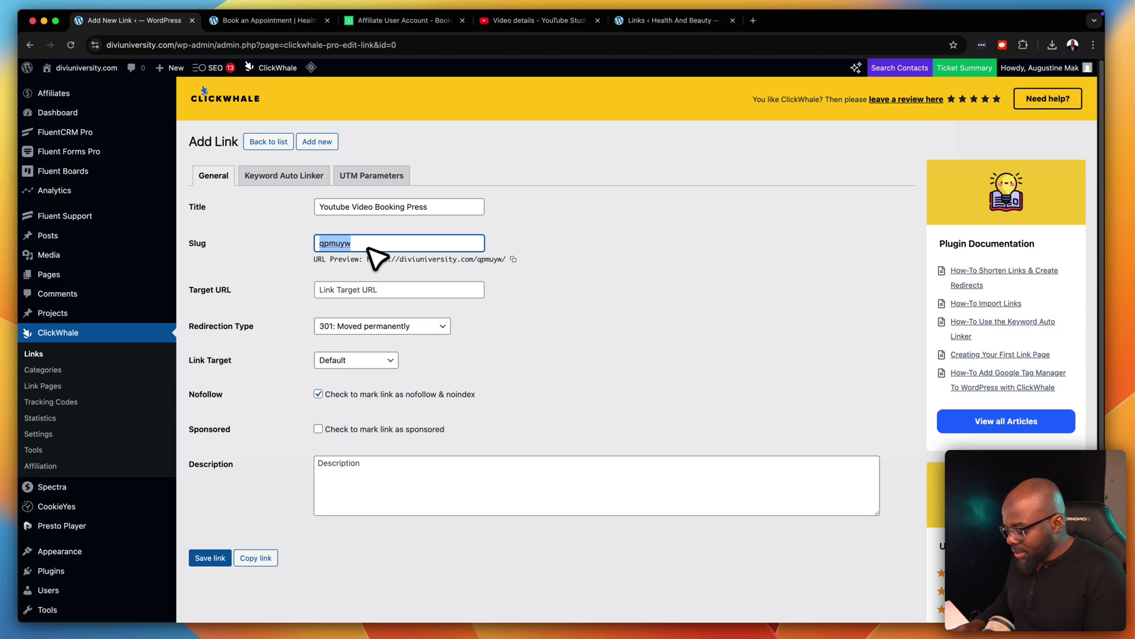
pyautogui.write('bp')
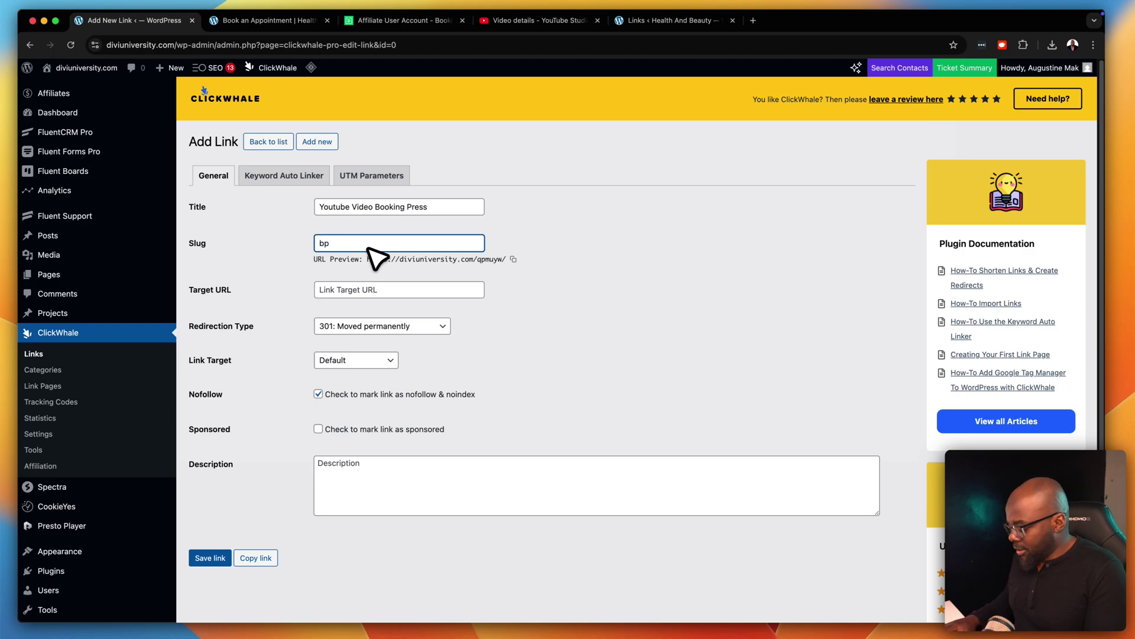
pyautogui.write('video')
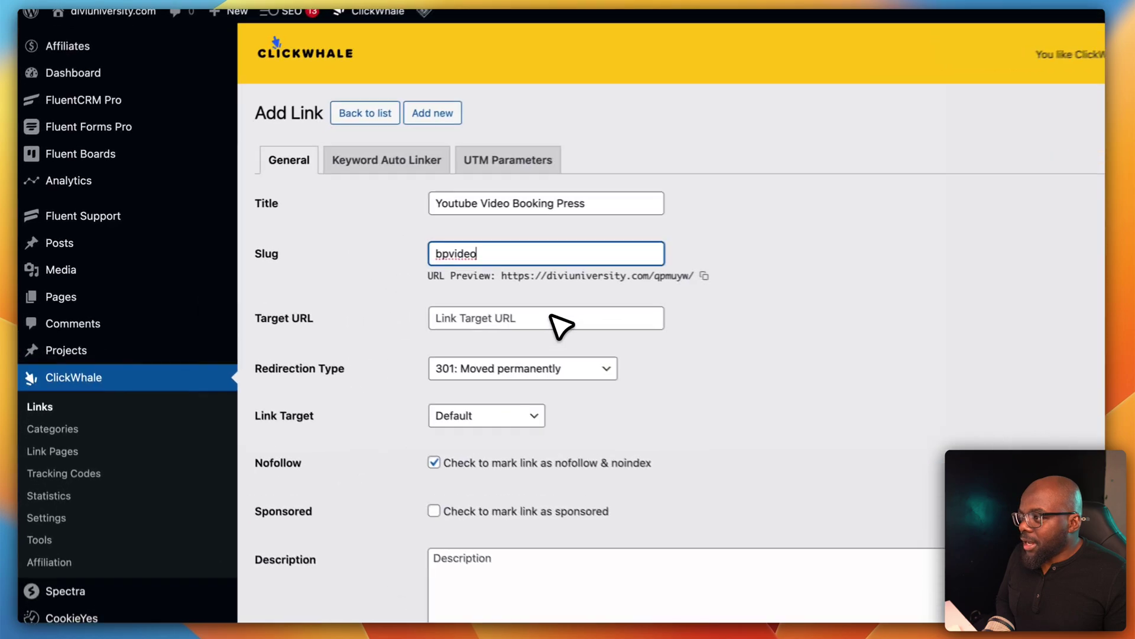
pyautogui.click(403, 288)
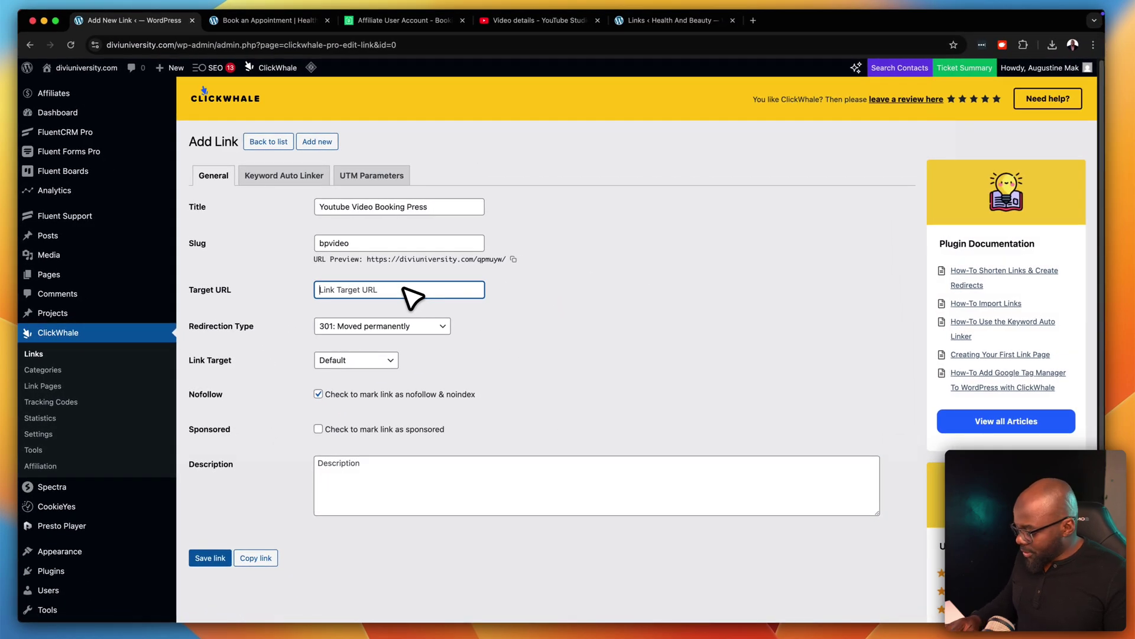
pyautogui.press('super+v')
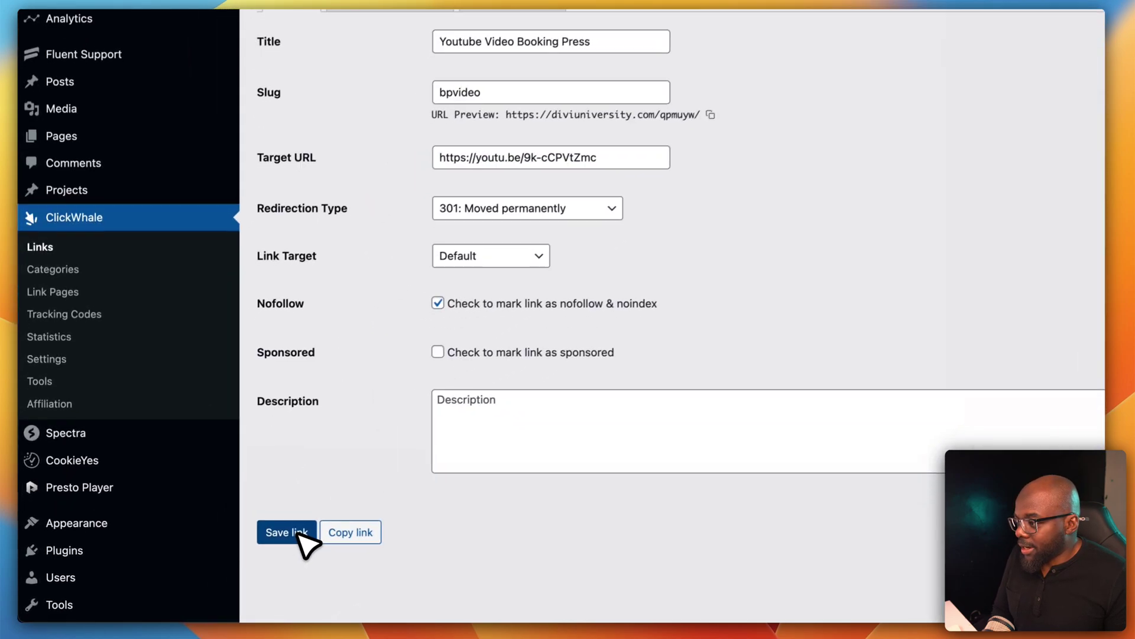
# Save the bpvideo link, generate its QR code, and copy the short URL diviuniversity.com/bpvideo/.
pyautogui.click(216, 559)
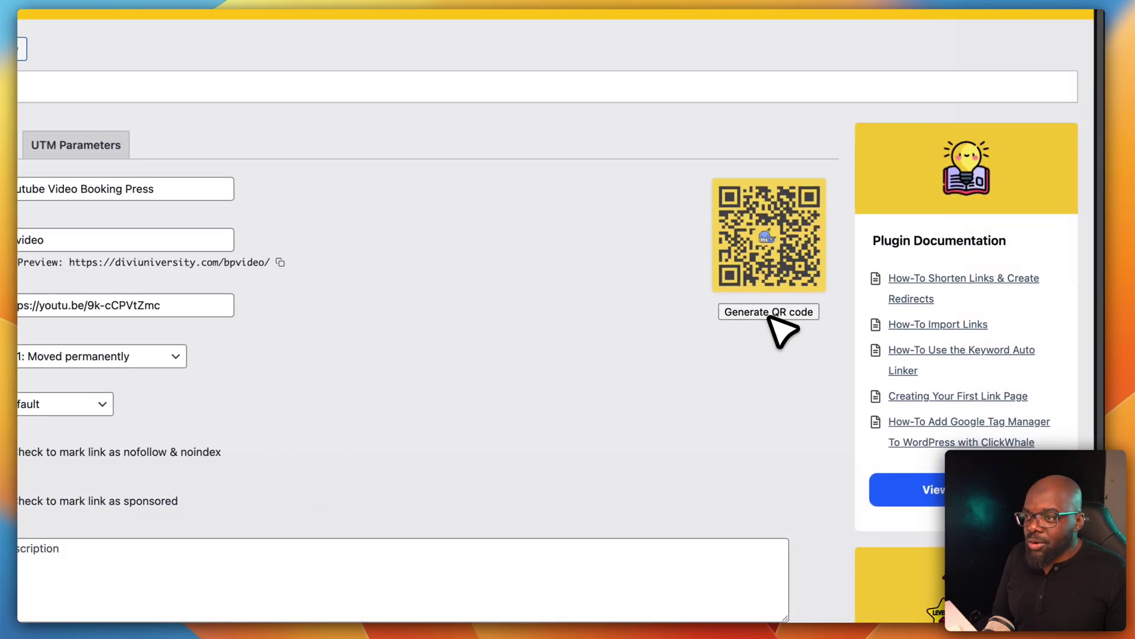
pyautogui.click(865, 329)
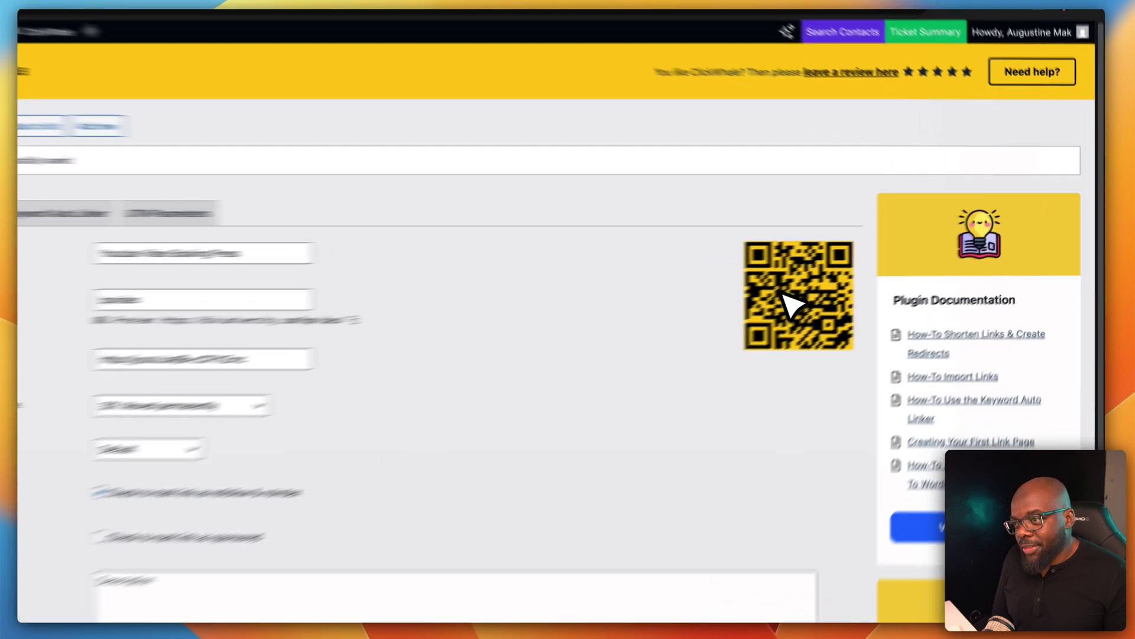
pyautogui.rightClick(851, 272)
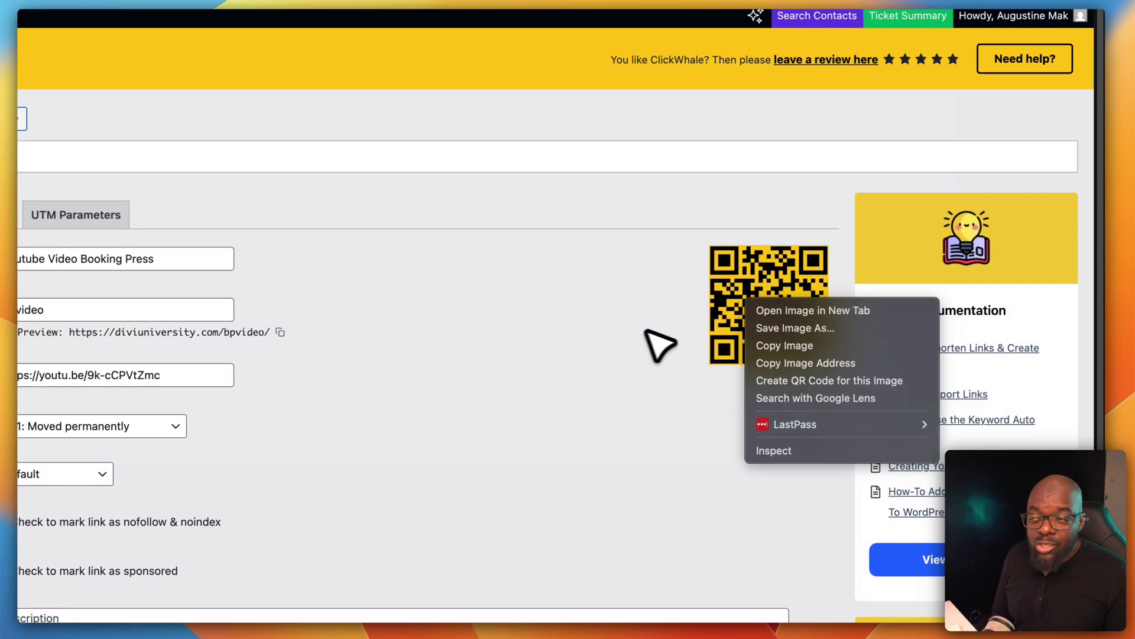
pyautogui.click(600, 330)
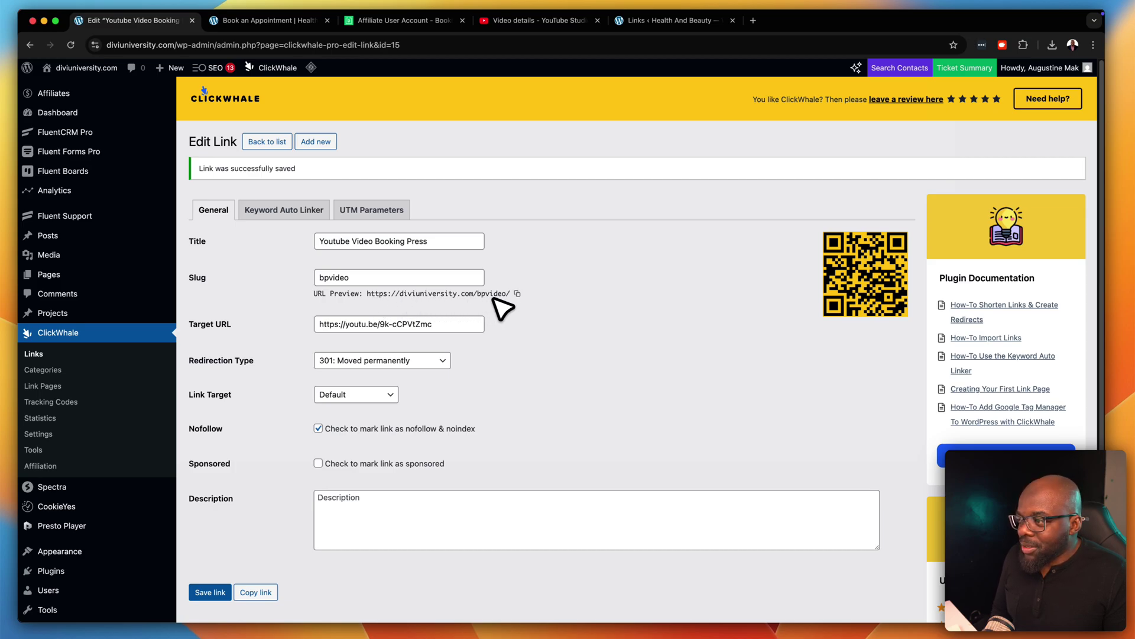
pyautogui.click(518, 294)
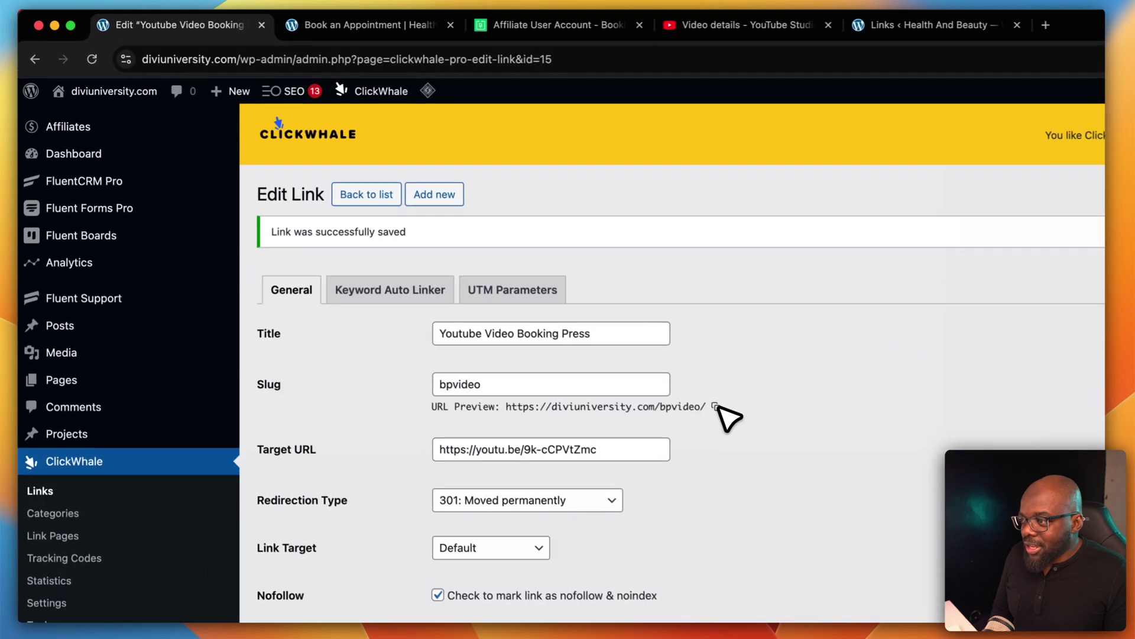
pyautogui.click(517, 294)
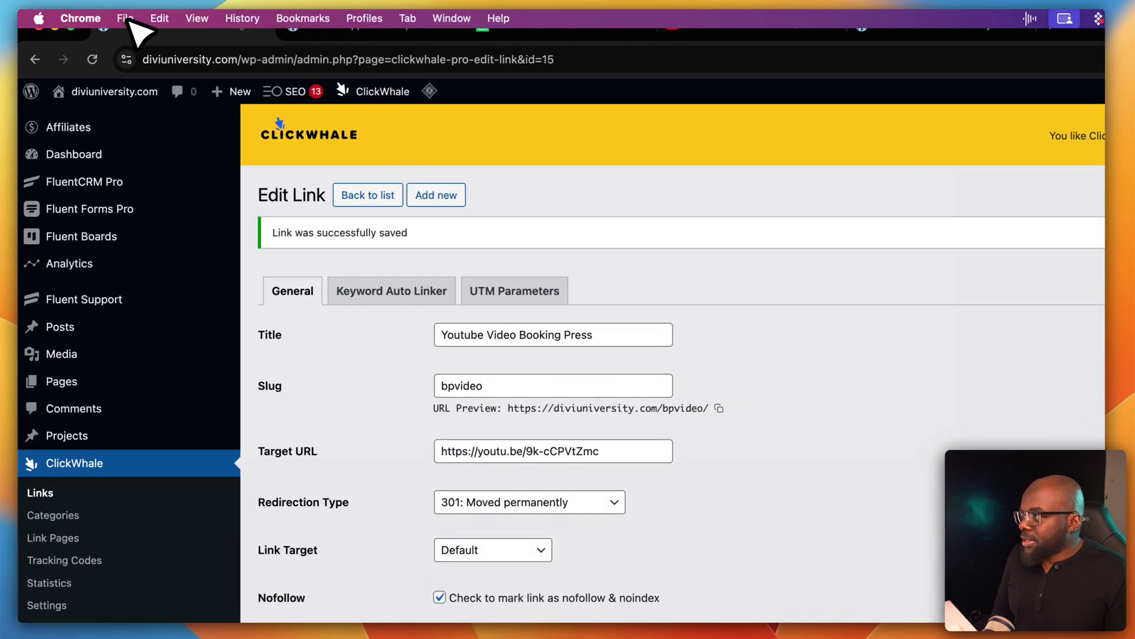
pyautogui.click(125, 18)
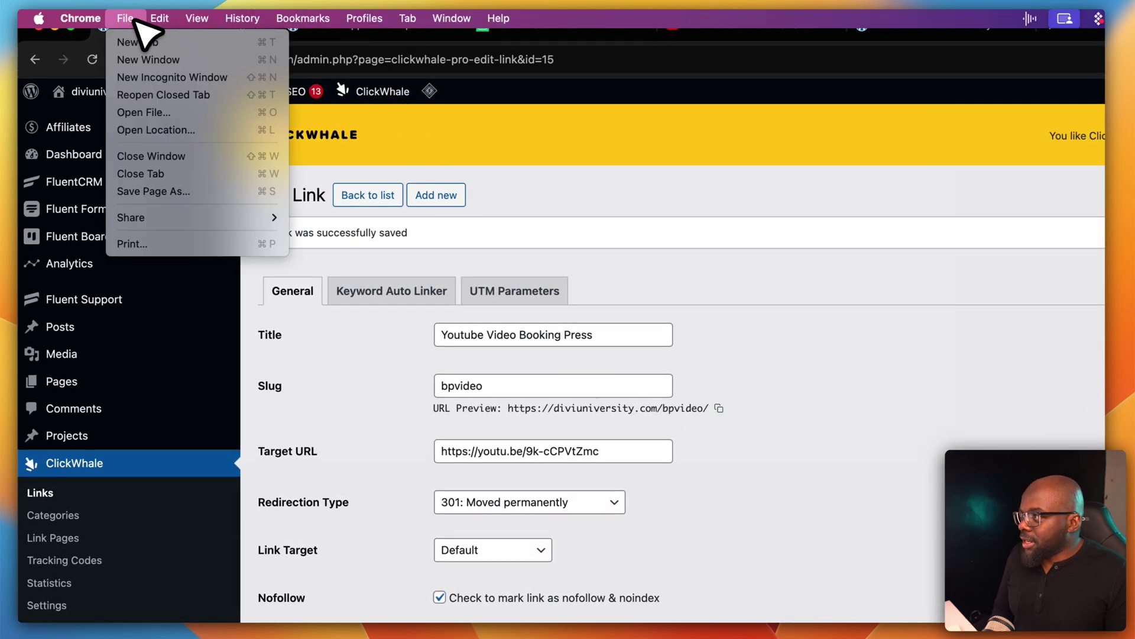
pyautogui.click(152, 76)
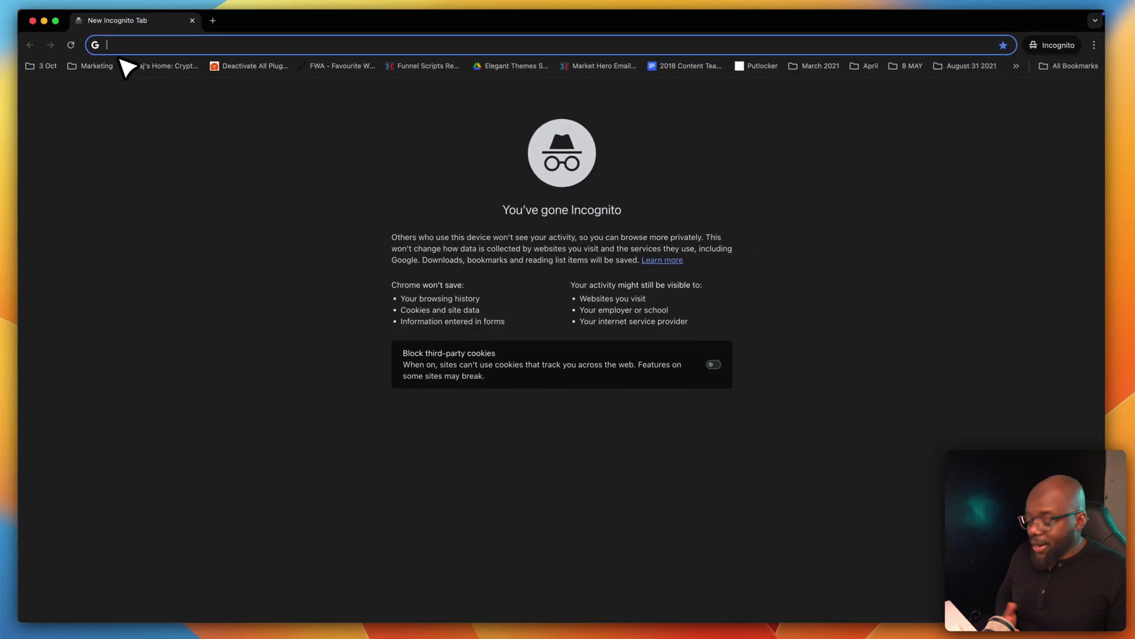
pyautogui.press('super+v')
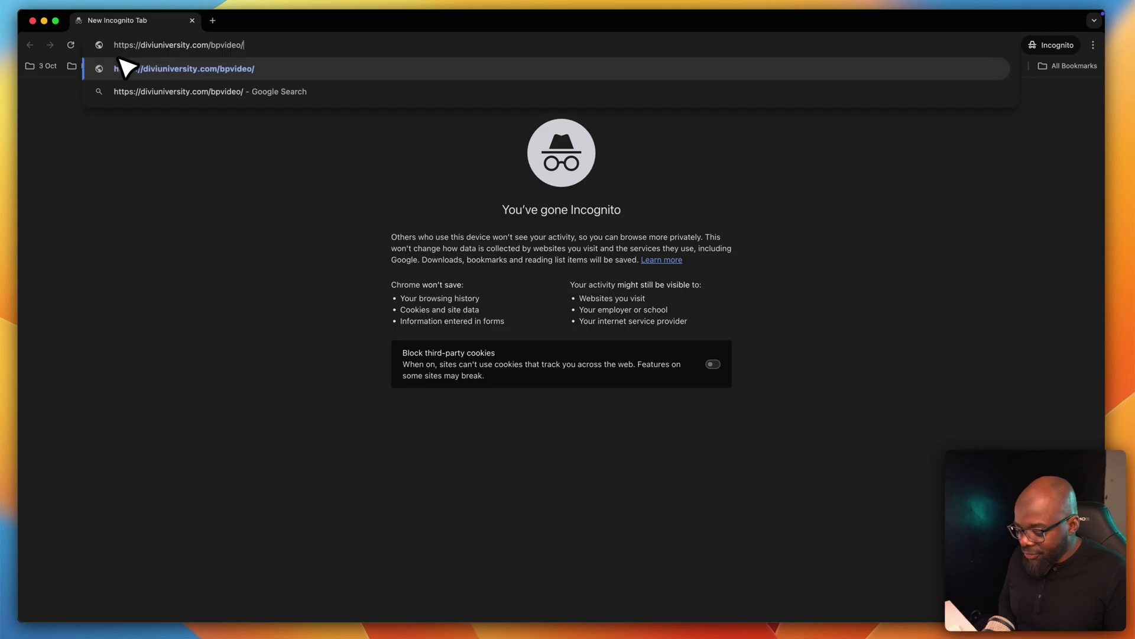
pyautogui.press('Return')
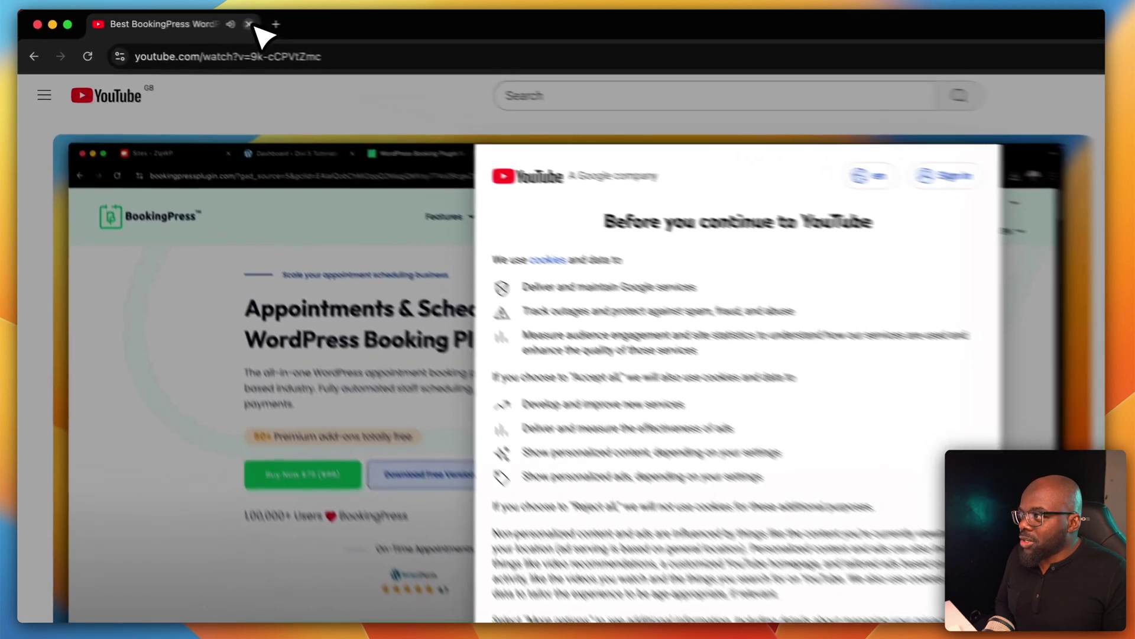
pyautogui.click(193, 20)
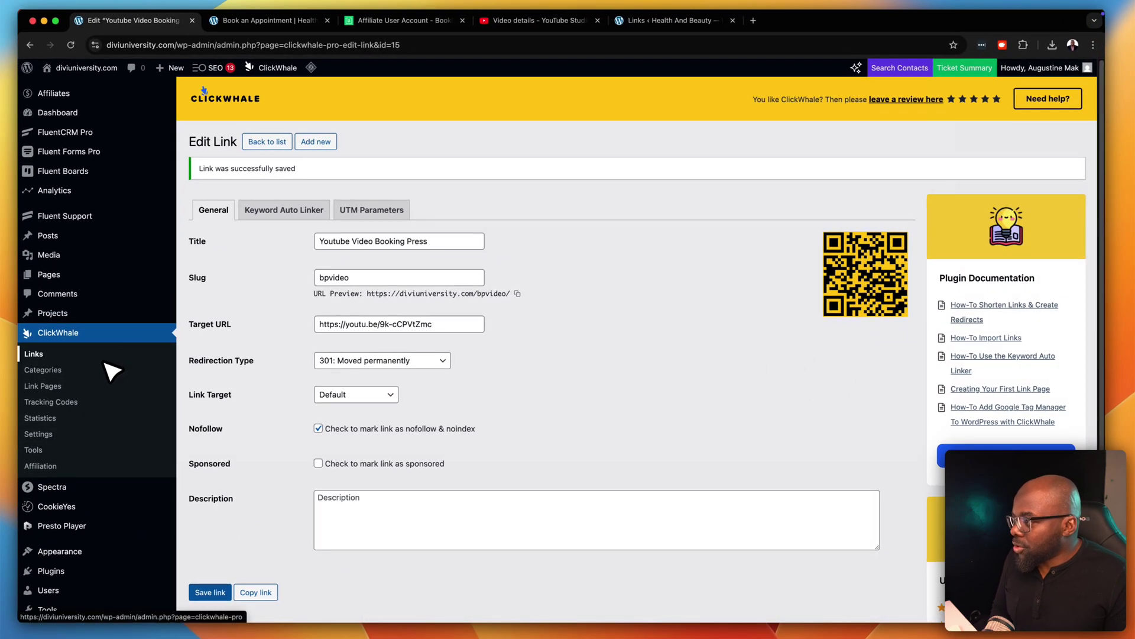
# Review ClickWhale Statistics down to Youtube Video Booking Press (id 15) showing 1 click.
pyautogui.scroll(-2, 105, 363)
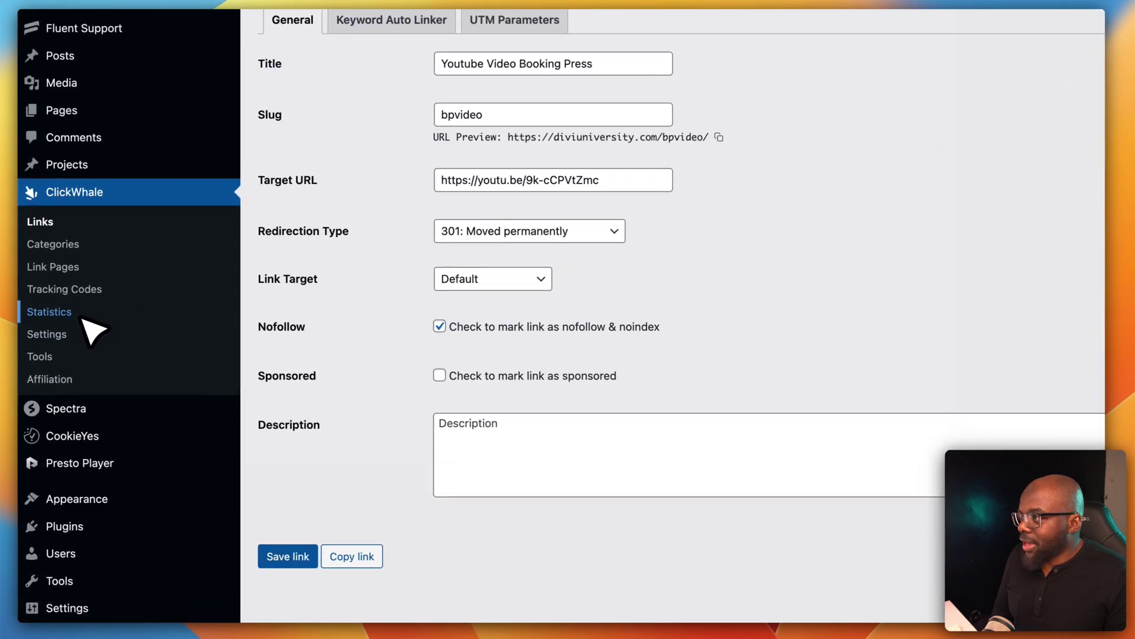
pyautogui.click(83, 317)
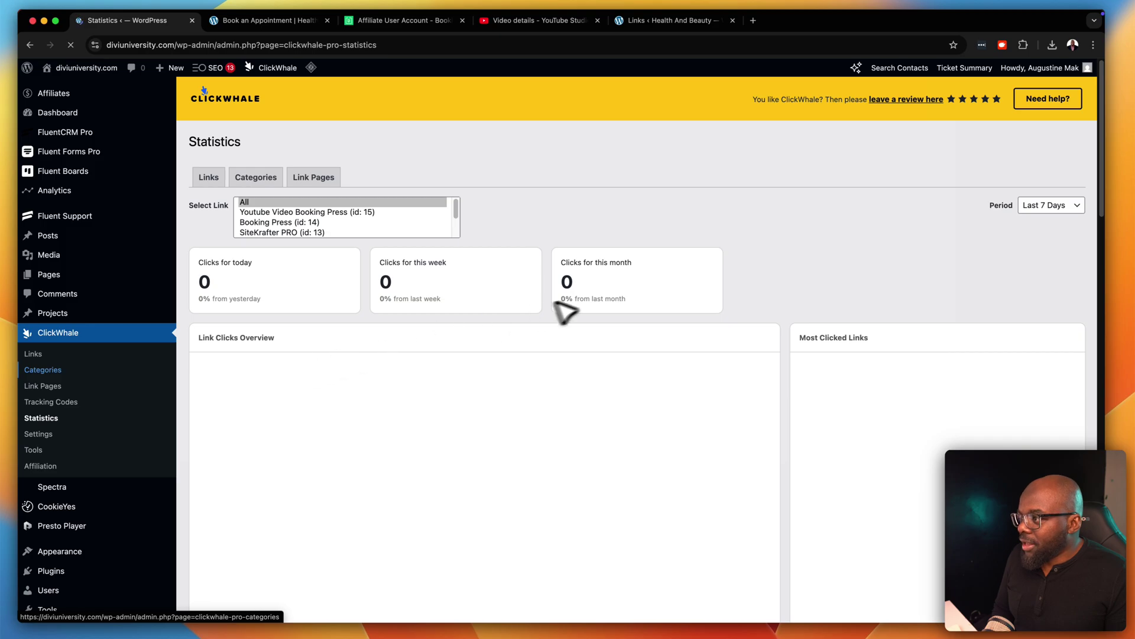
pyautogui.scroll(-3, 860, 291)
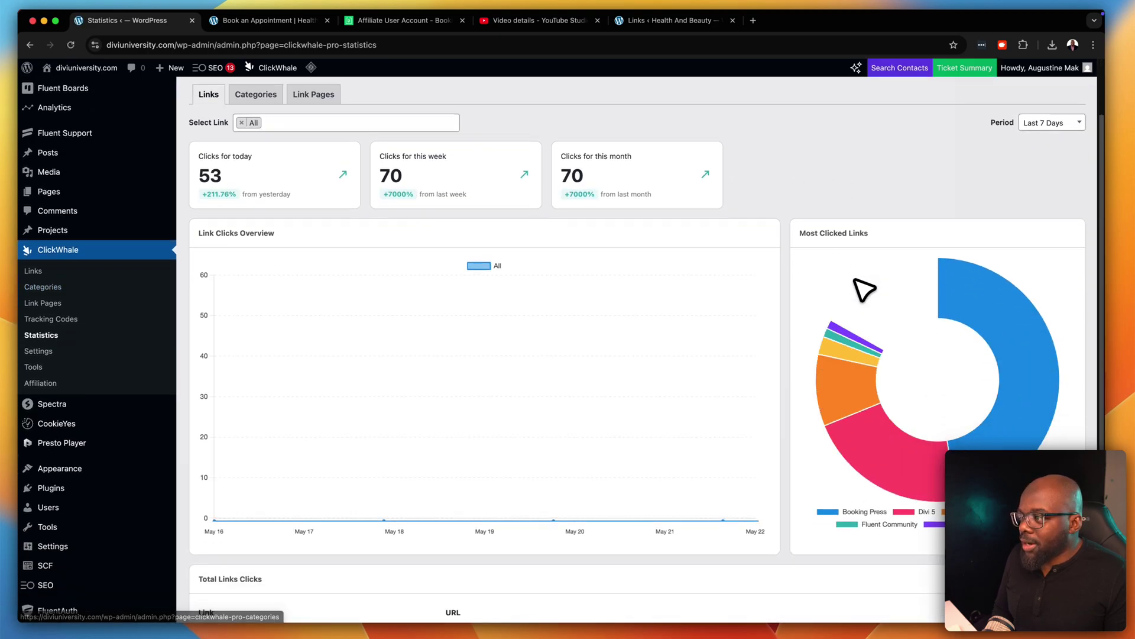
pyautogui.scroll(-3, 863, 290)
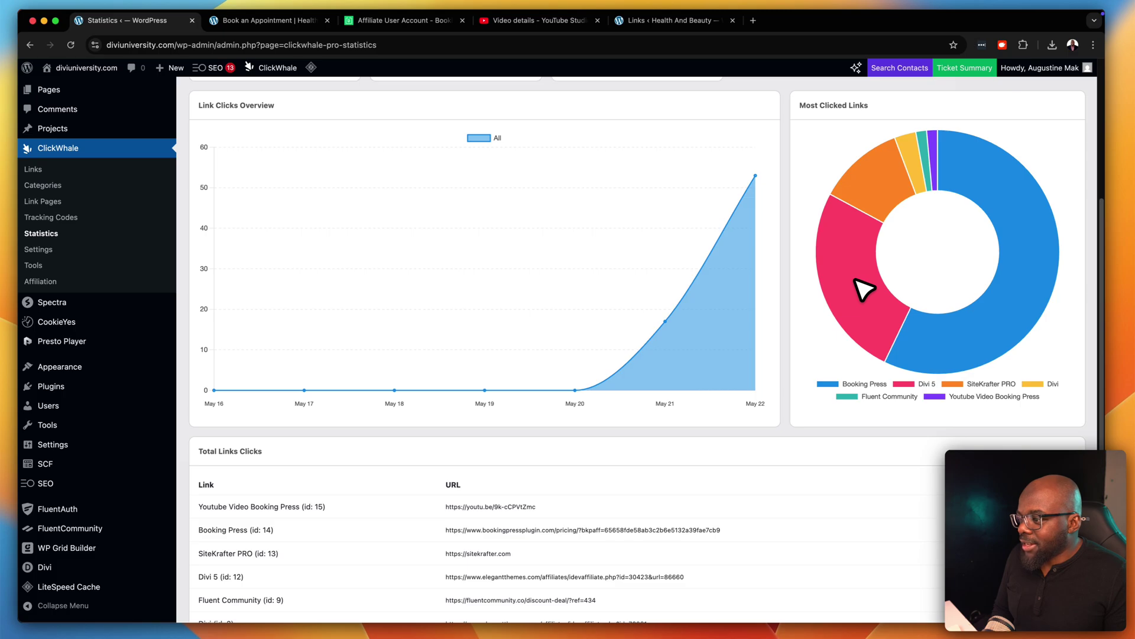
pyautogui.scroll(-1, 864, 290)
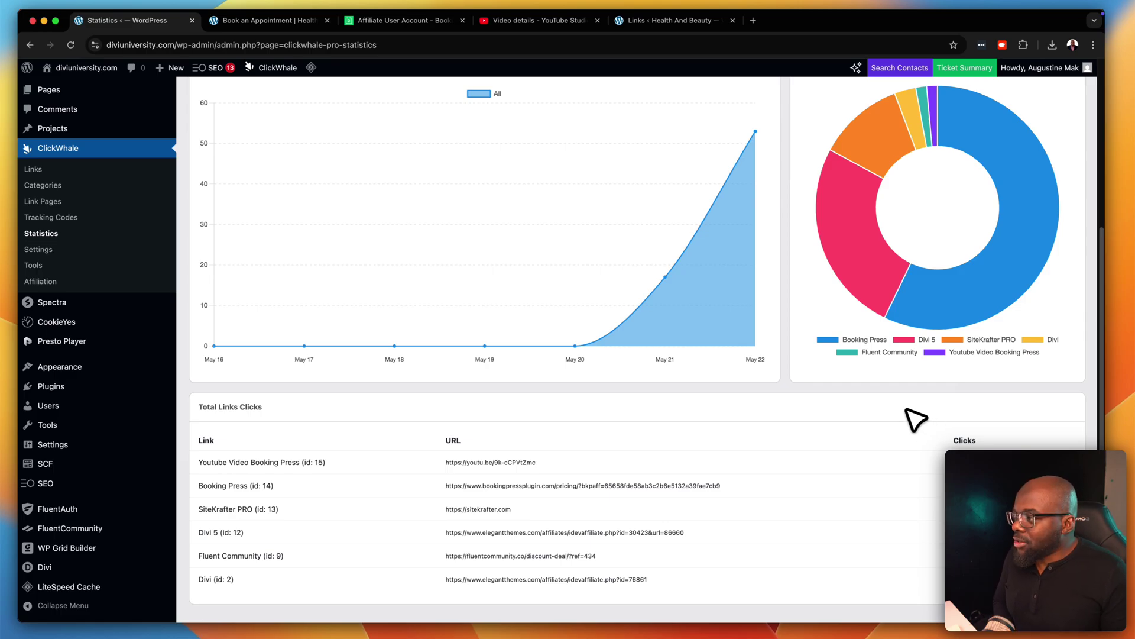
pyautogui.scroll(-1, 509, 368)
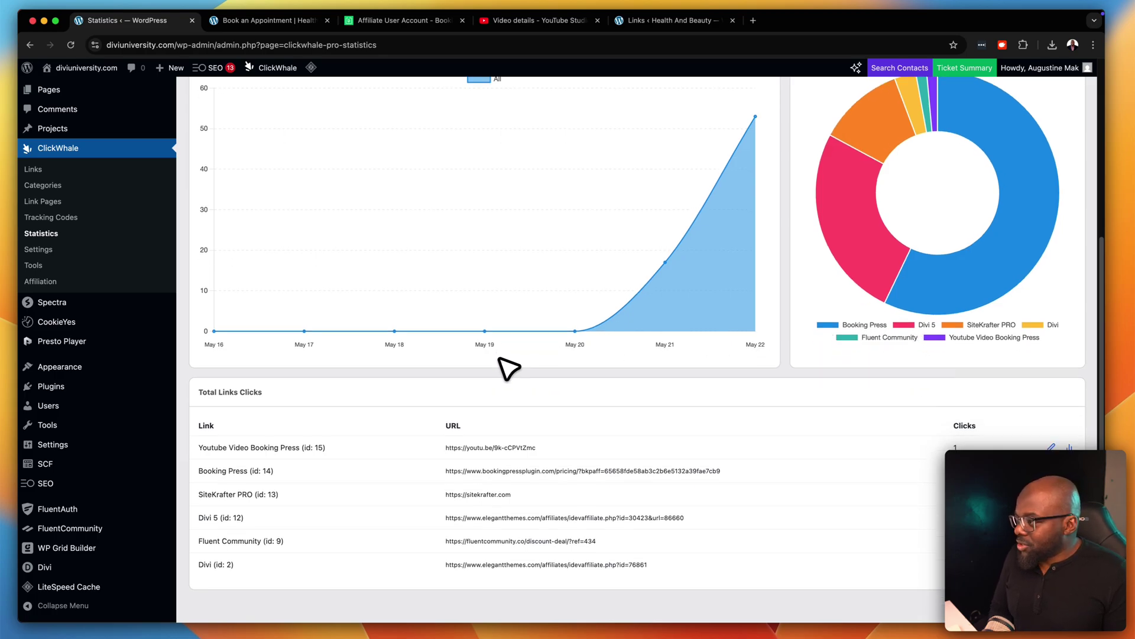
pyautogui.scroll(-1, 508, 368)
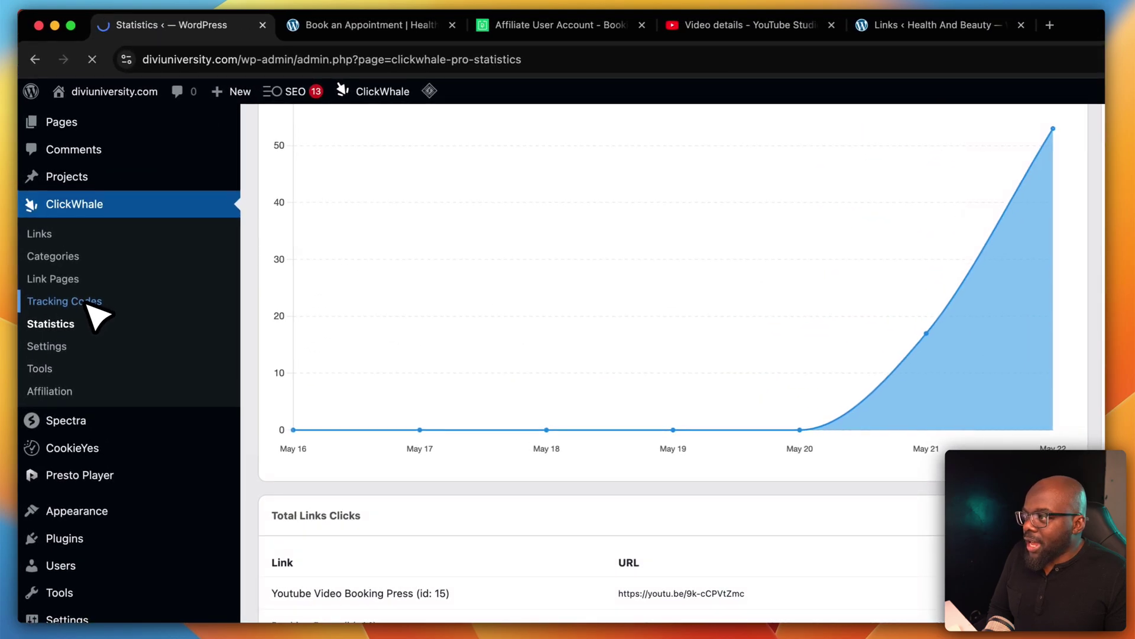
# Start a new tracking code under ClickWhale > Tracking Codes and look over its blank code form.
pyautogui.click(62, 217)
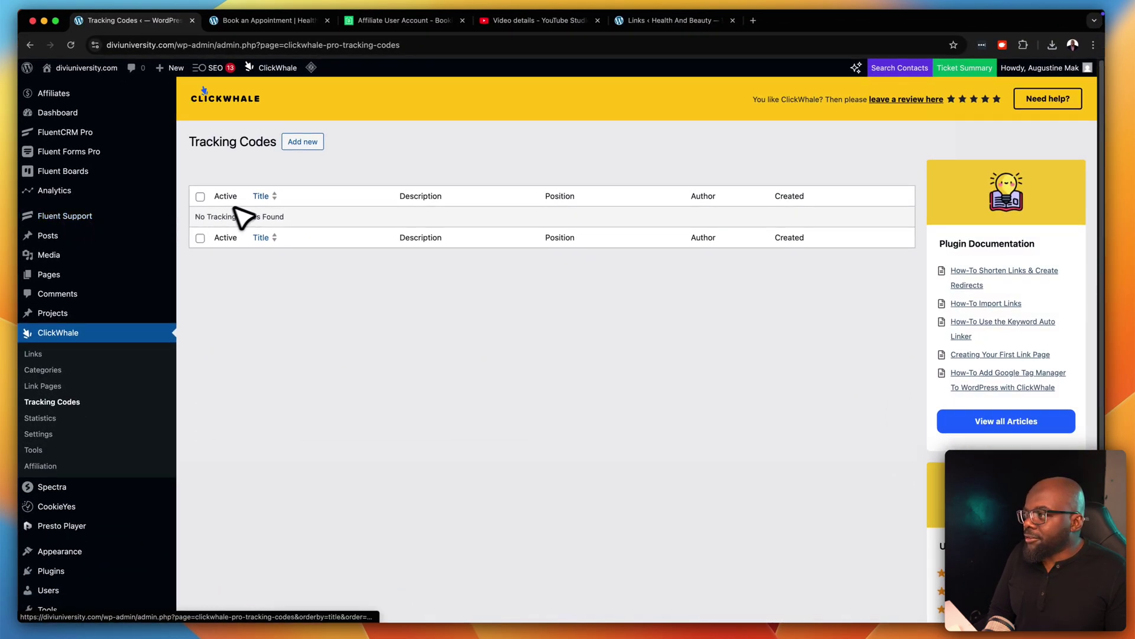
pyautogui.click(308, 144)
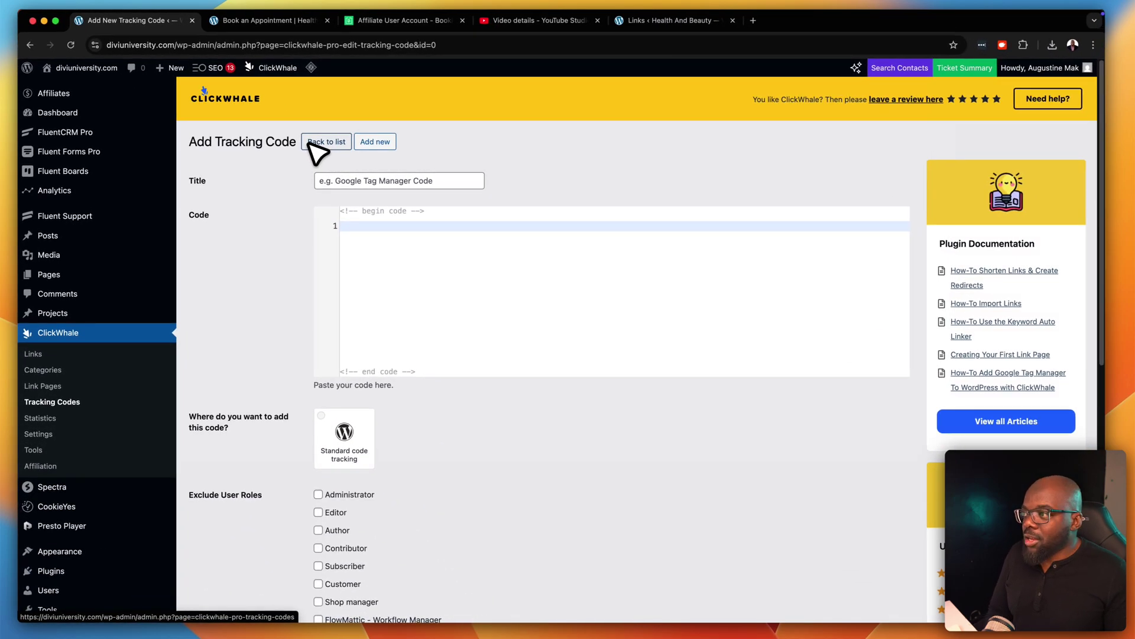
pyautogui.click(400, 234)
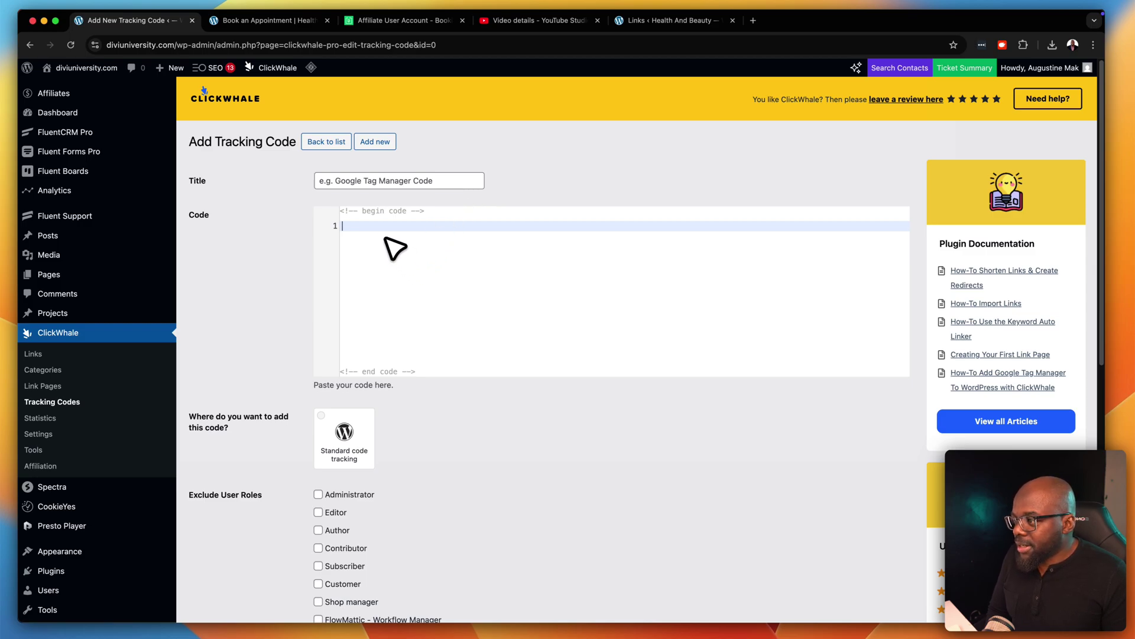
pyautogui.scroll(-3, 544, 388)
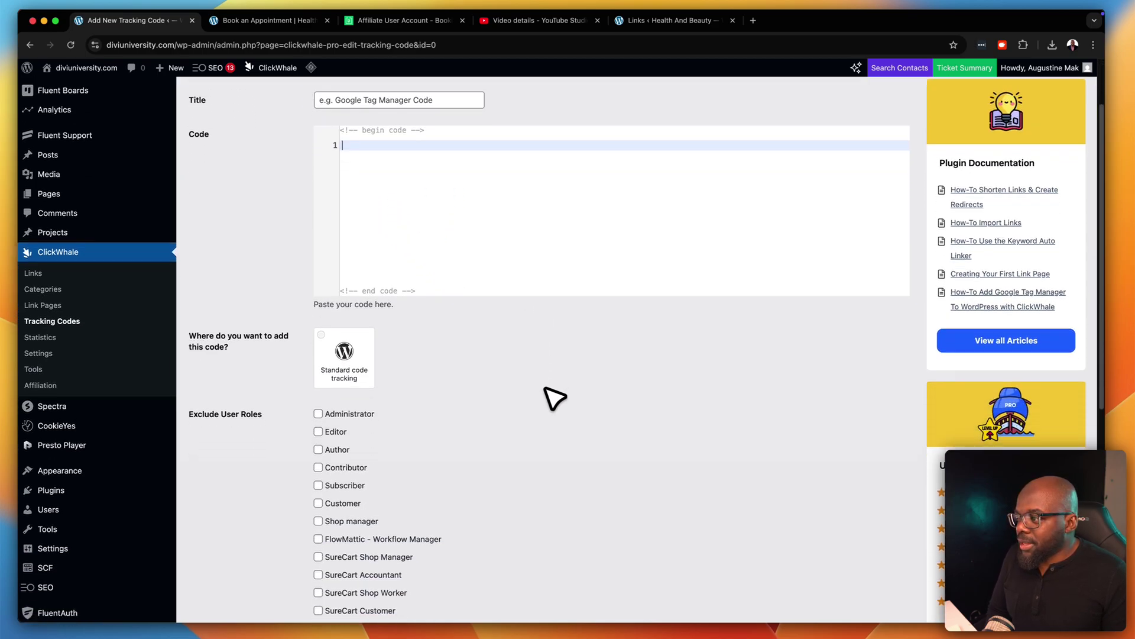
pyautogui.scroll(-2, 554, 398)
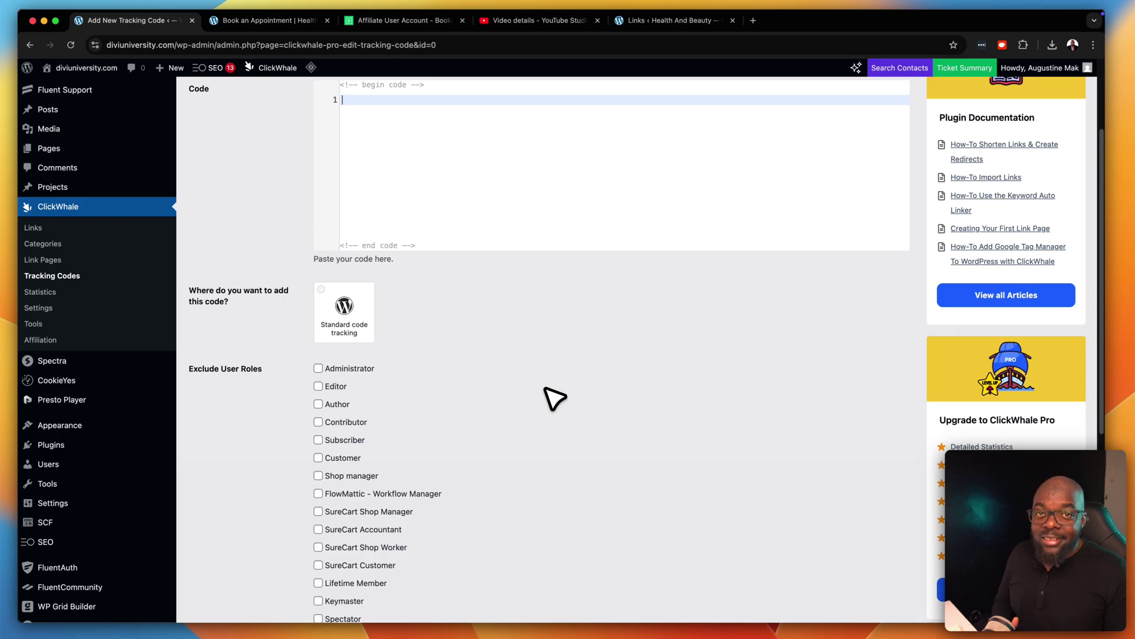
pyautogui.scroll(5, 555, 397)
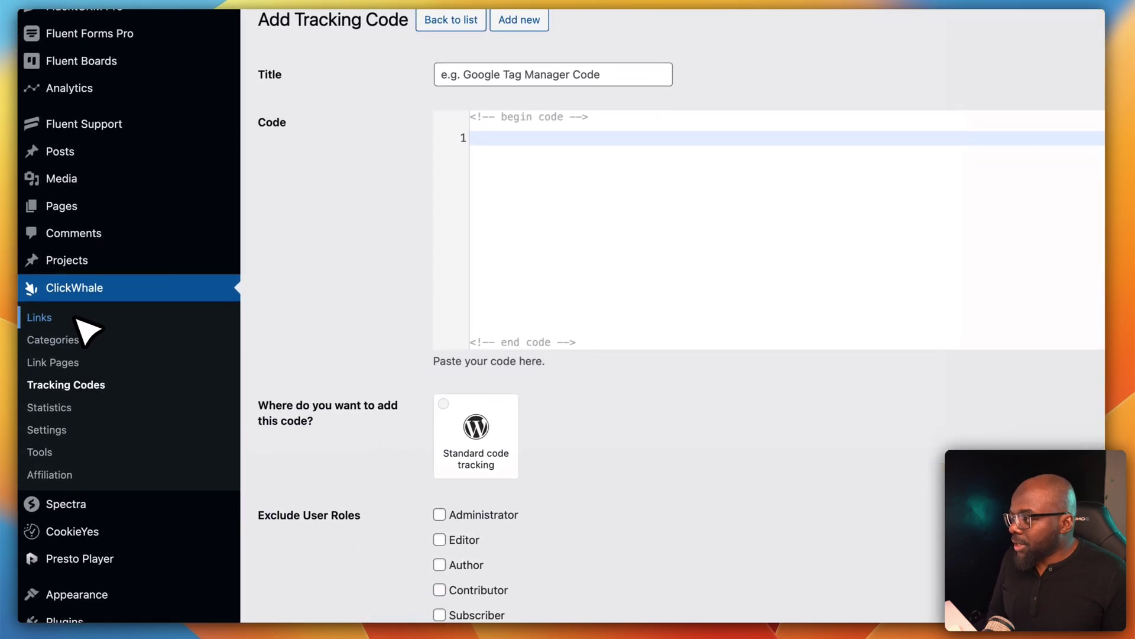
# Edit the Youtube Video Booking Press link, select its target URL, and return to the Links list.
pyautogui.click(77, 320)
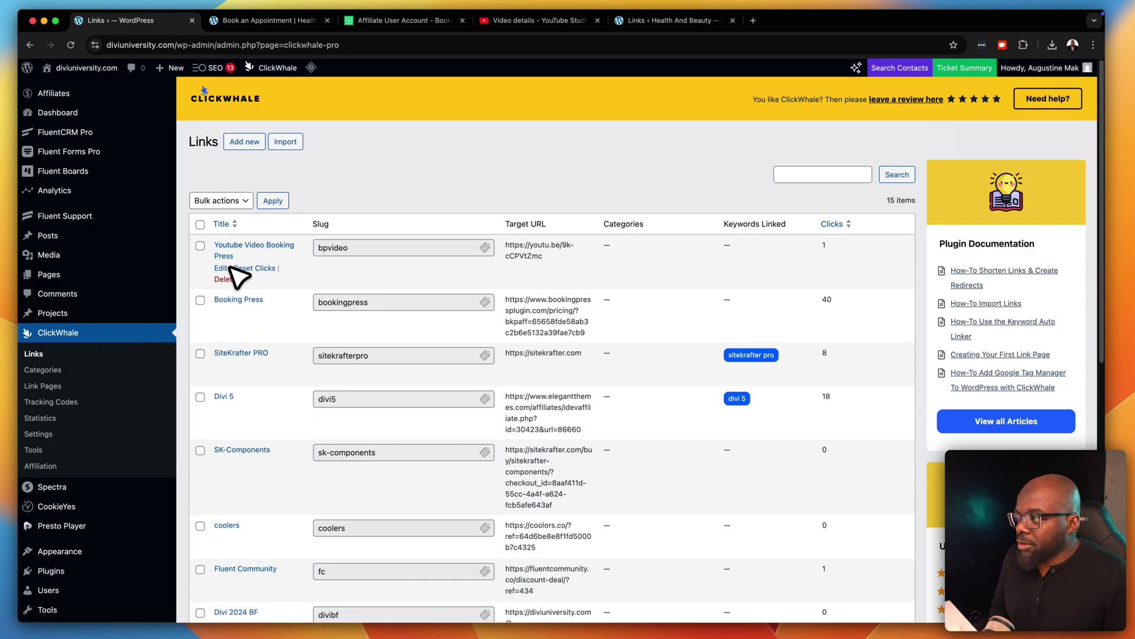
pyautogui.click(224, 267)
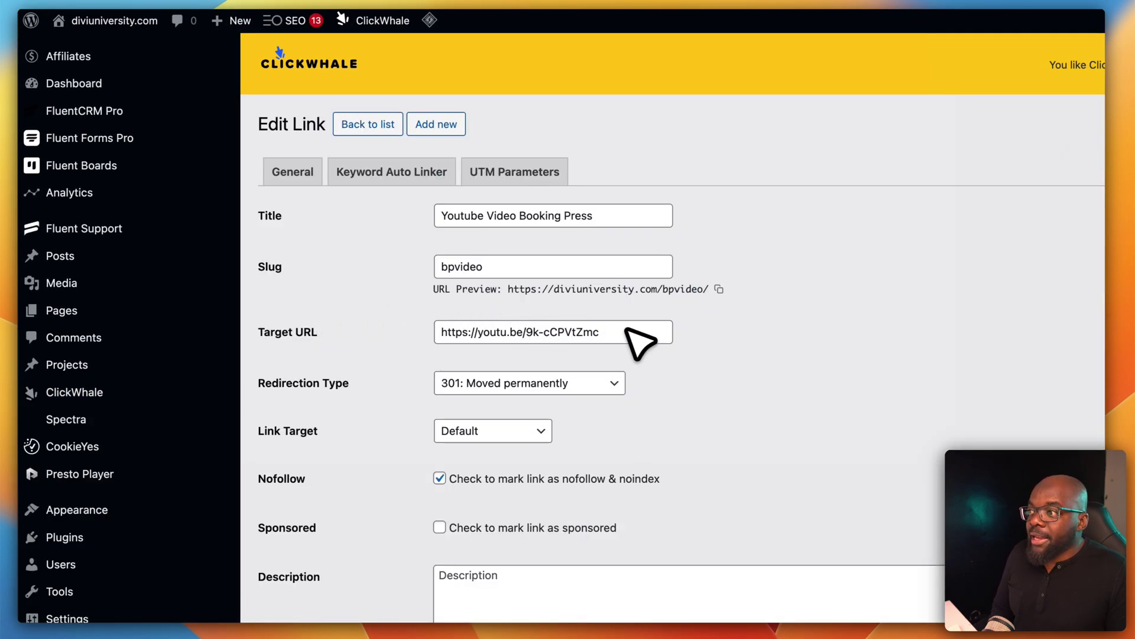
pyautogui.moveTo(643, 331); pyautogui.dragTo(462, 323)
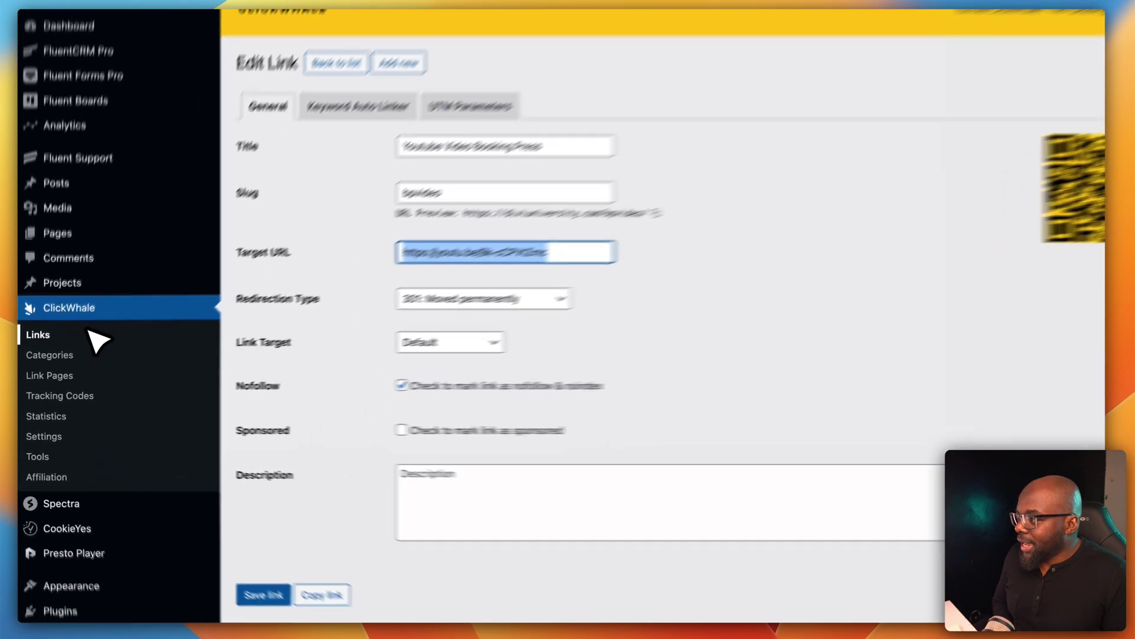
pyautogui.click(72, 352)
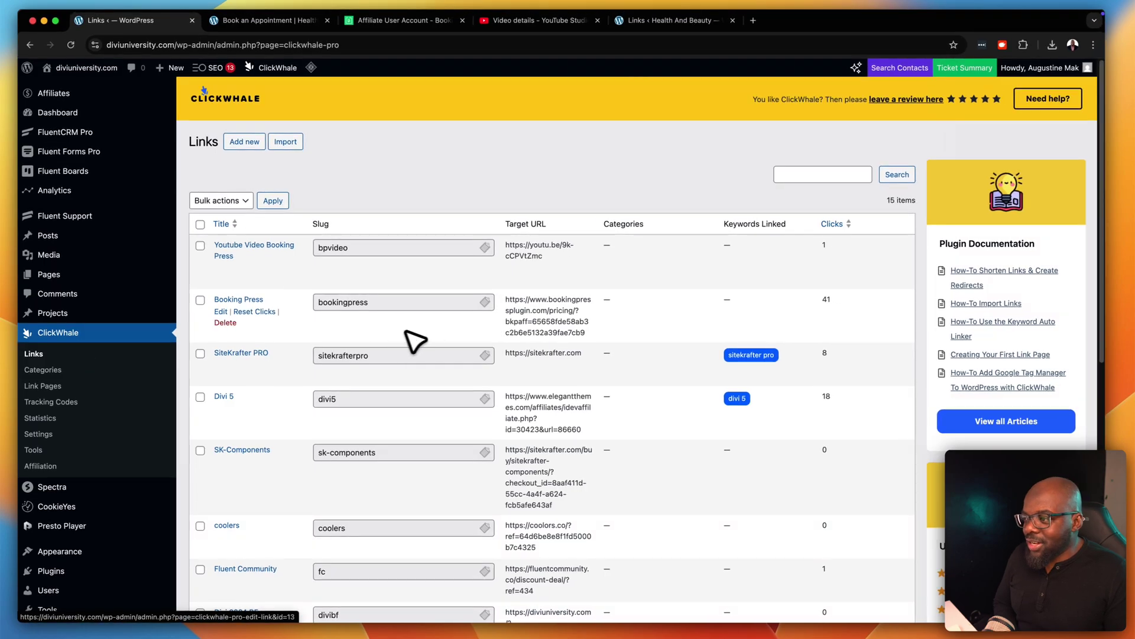
pyautogui.scroll(-5, 540, 390)
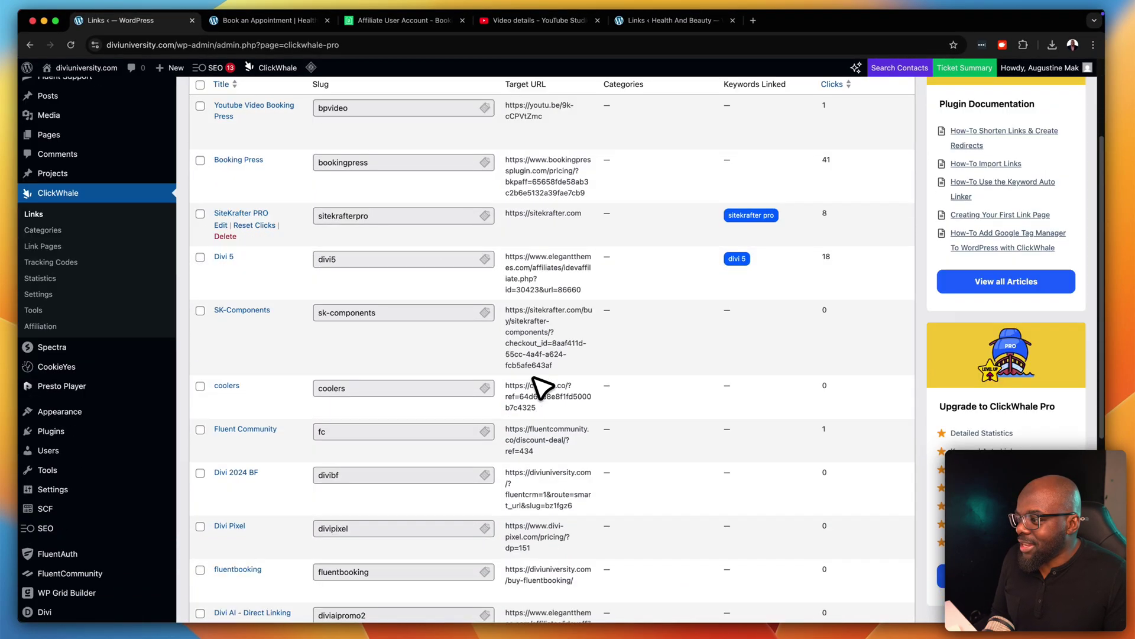
pyautogui.scroll(-9, 539, 388)
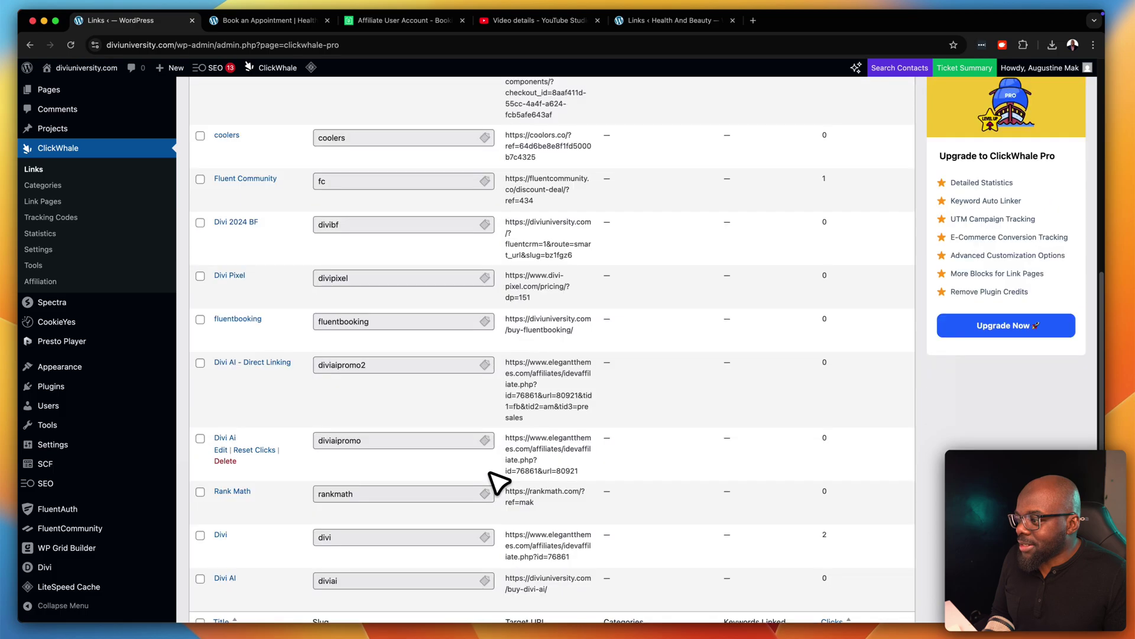
pyautogui.scroll(-3, 497, 476)
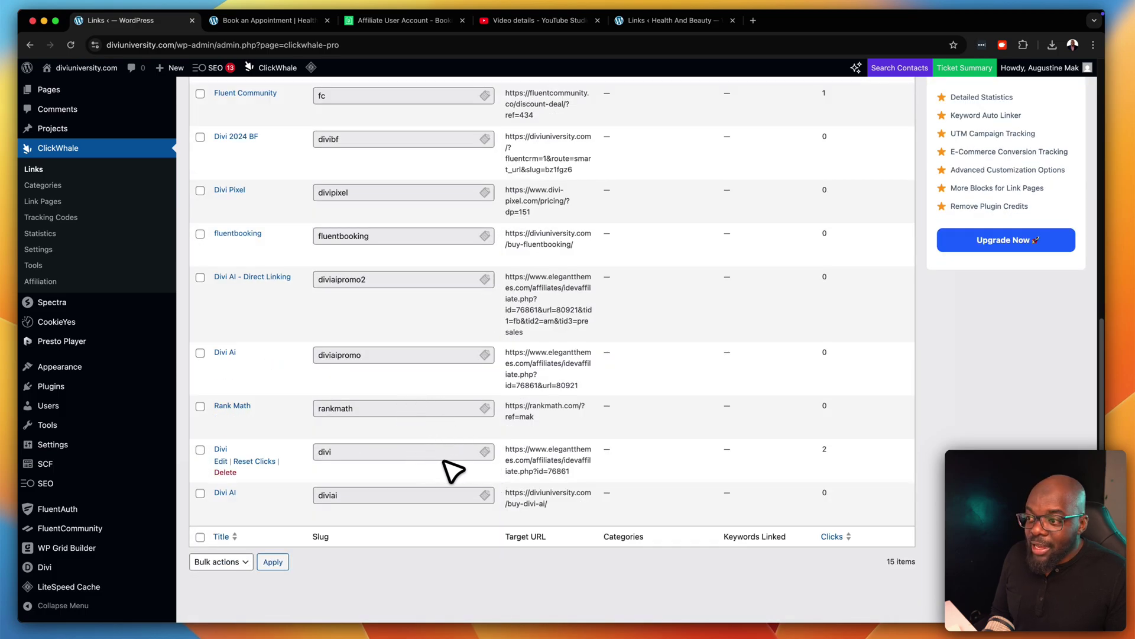
pyautogui.scroll(15, 455, 469)
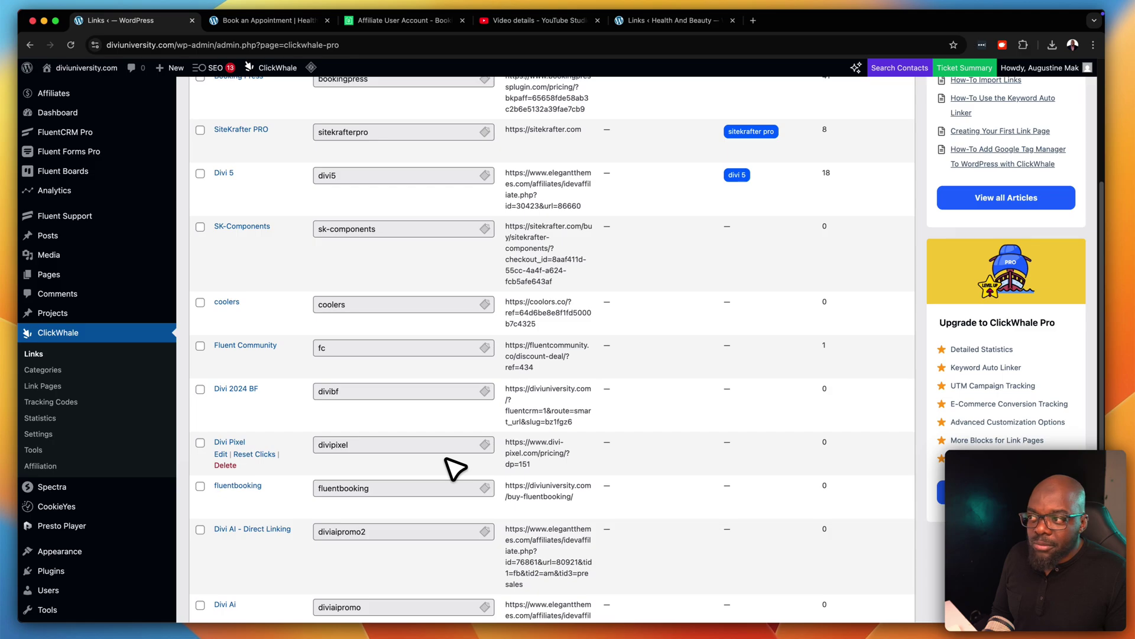
pyautogui.scroll(2, 456, 469)
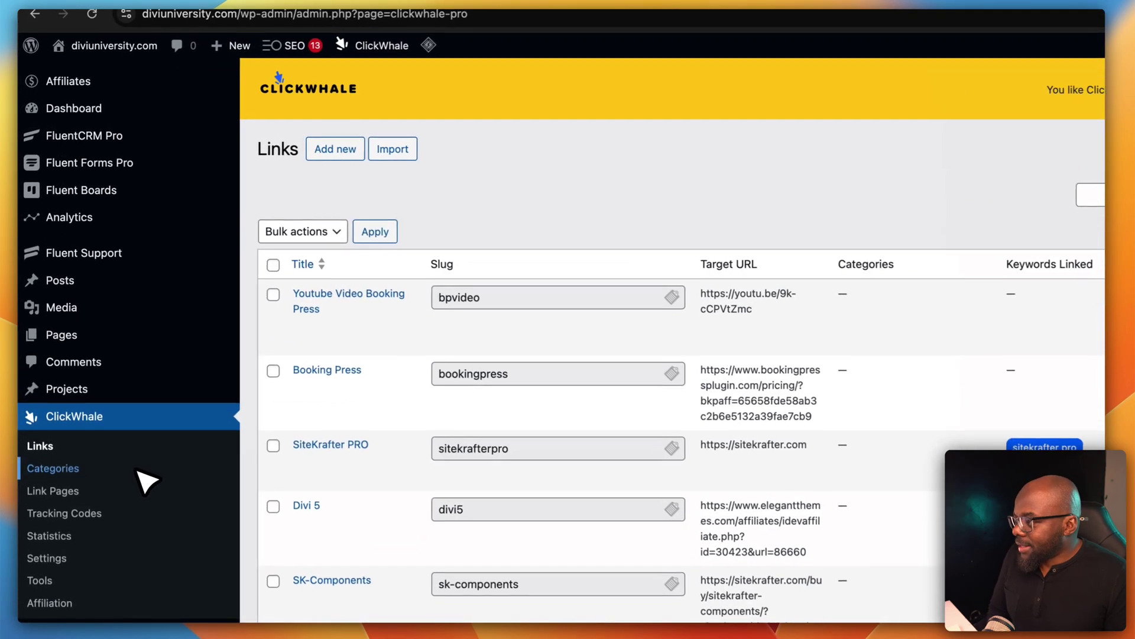
# Create the 'Affiliate Links' category with a matching slug and description.
pyautogui.click(138, 470)
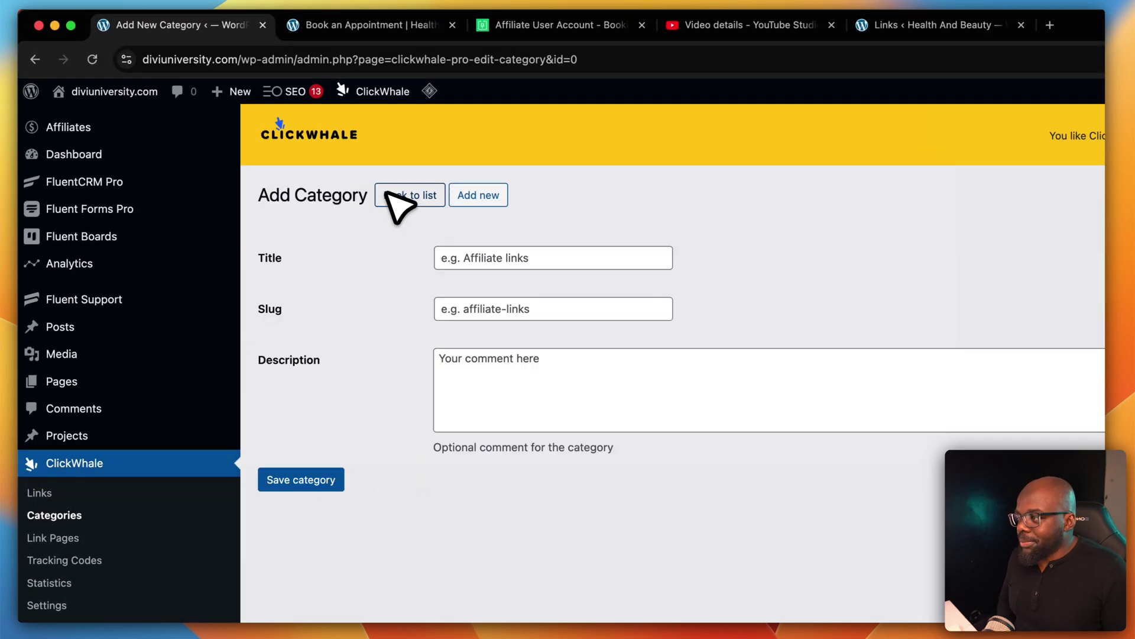
pyautogui.click(559, 260)
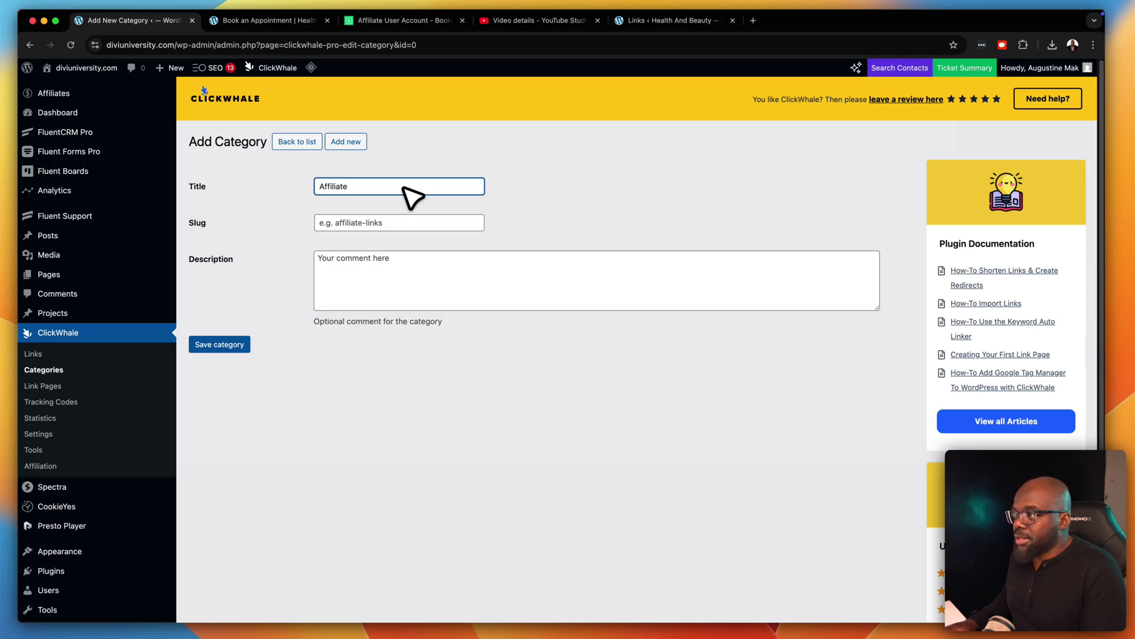
pyautogui.write('Affiliate Links')
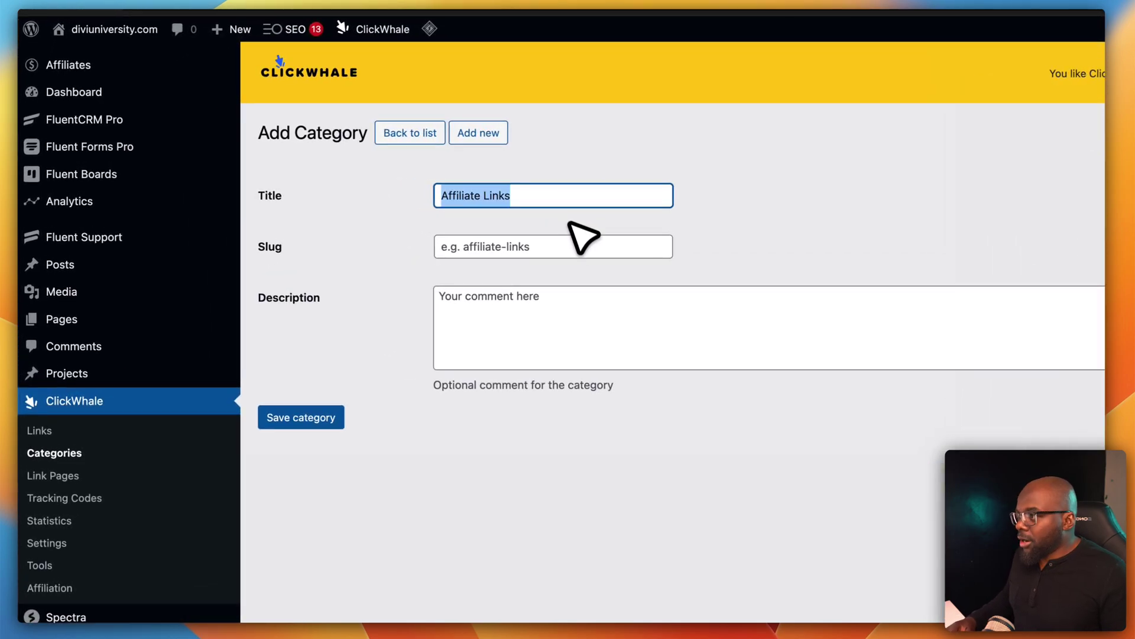
pyautogui.click(416, 219)
pyautogui.write('Affiliate Links')
pyautogui.click(521, 323)
pyautogui.write('Affiliate Links')
pyautogui.click(333, 420)
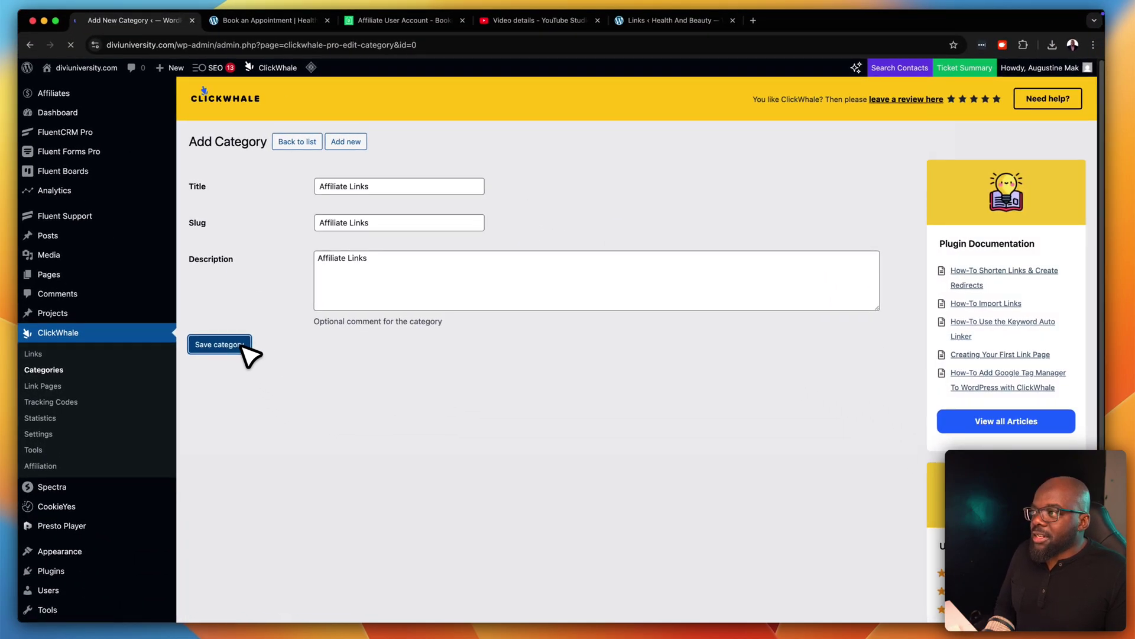
# Add the 'Landing Pages' category with slug 'landing-pages' and description 'Landing Pages'.
pyautogui.click(340, 145)
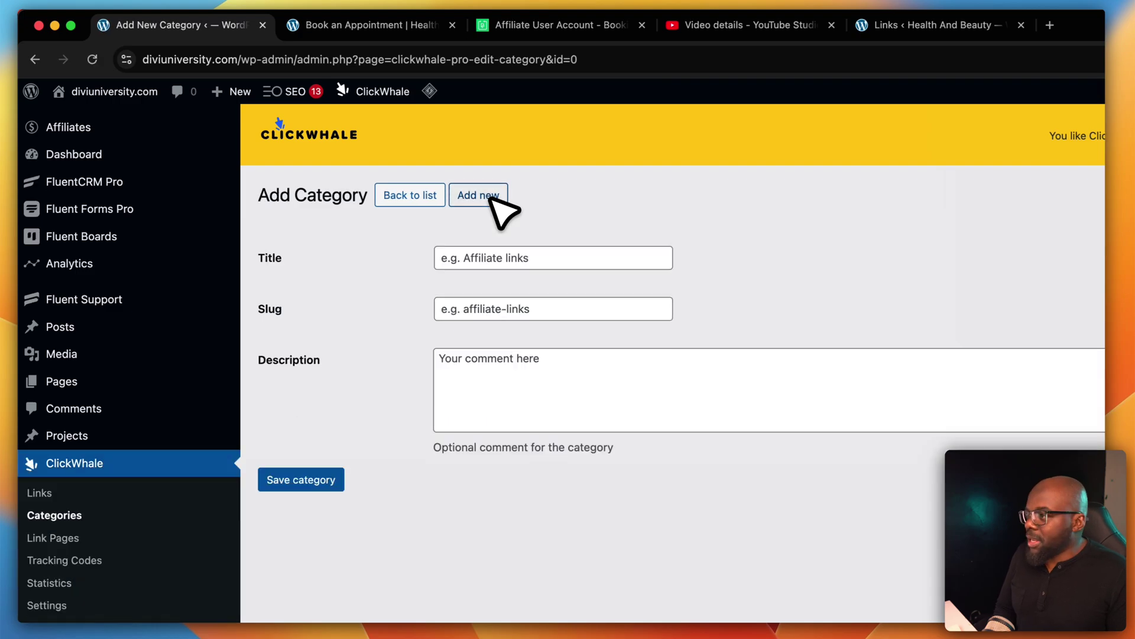
pyautogui.click(520, 260)
pyautogui.write('Landing Pages')
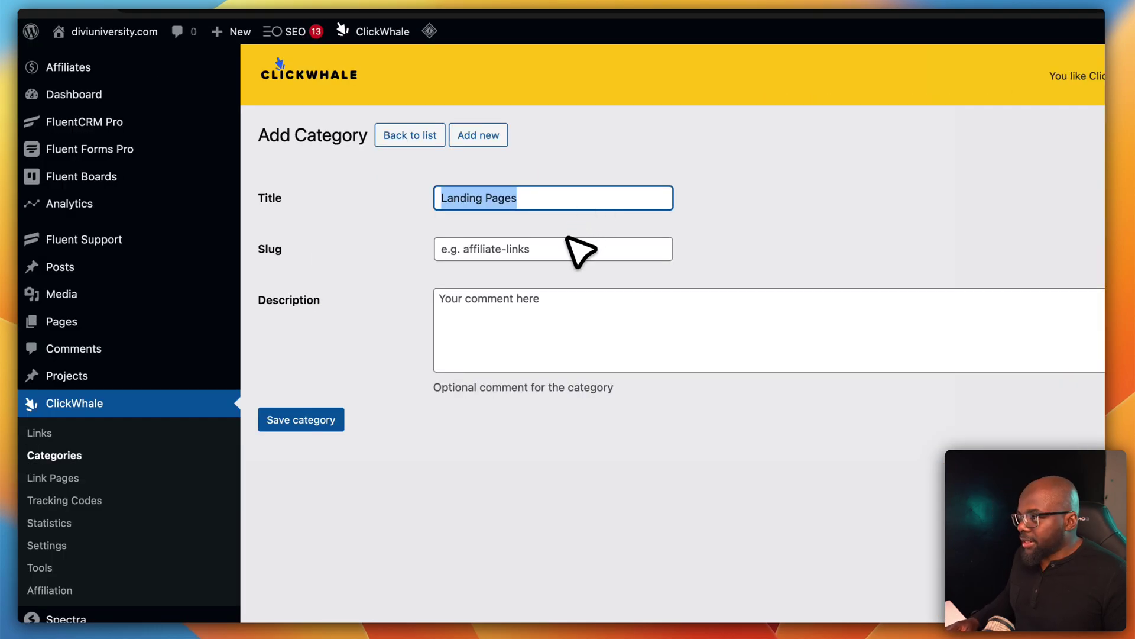
pyautogui.click(408, 217)
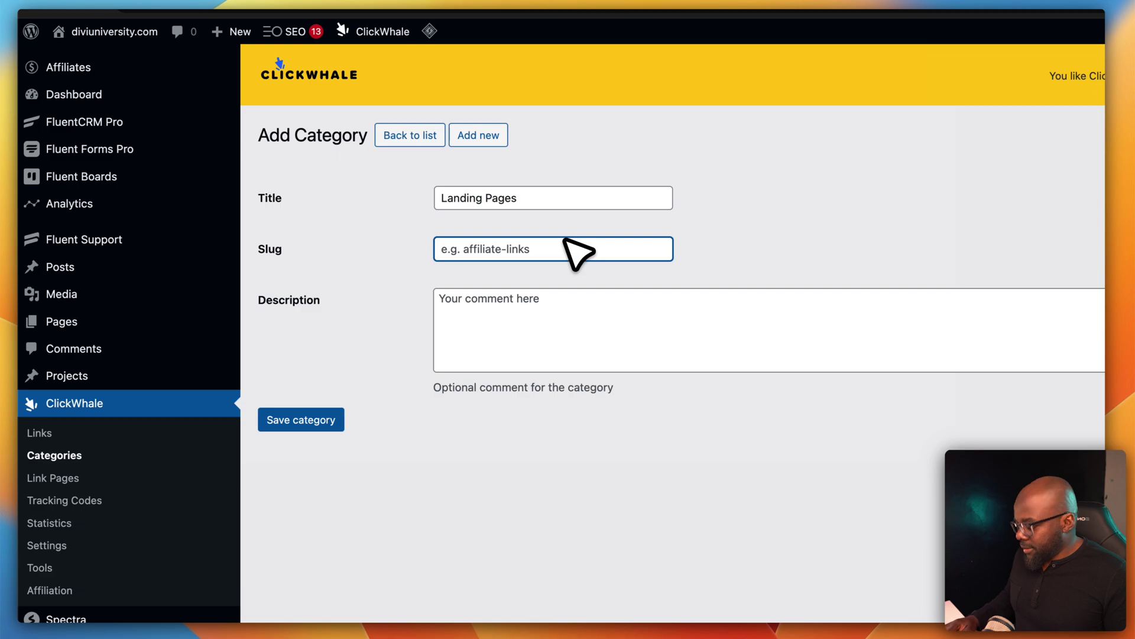
pyautogui.write('Landing-Pages')
pyautogui.click(514, 324)
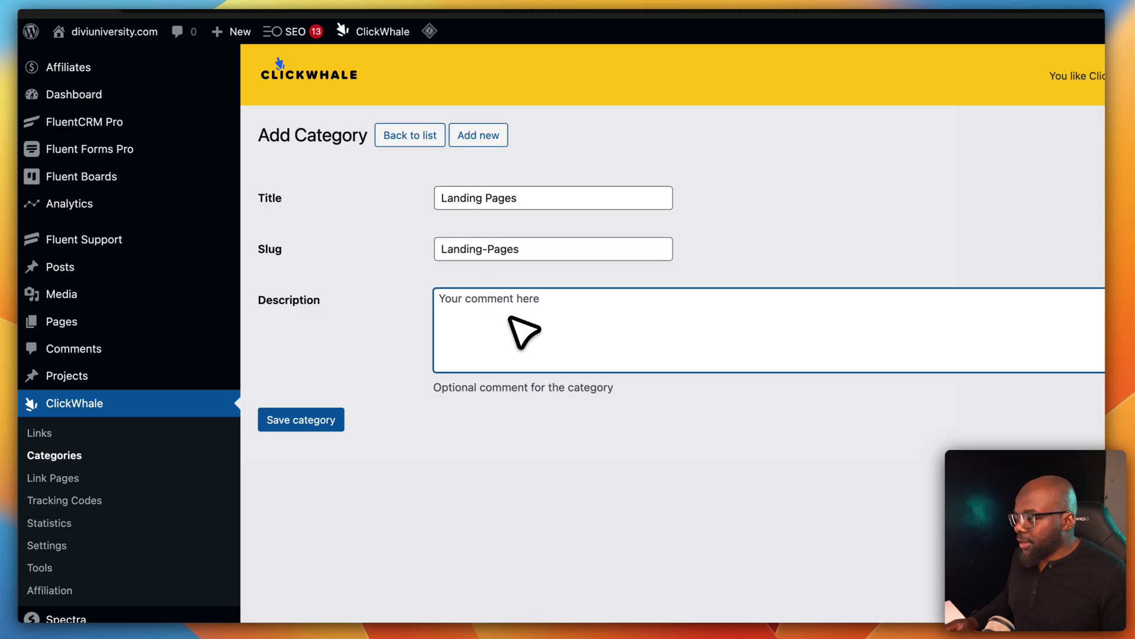
pyautogui.write('Landing Pages')
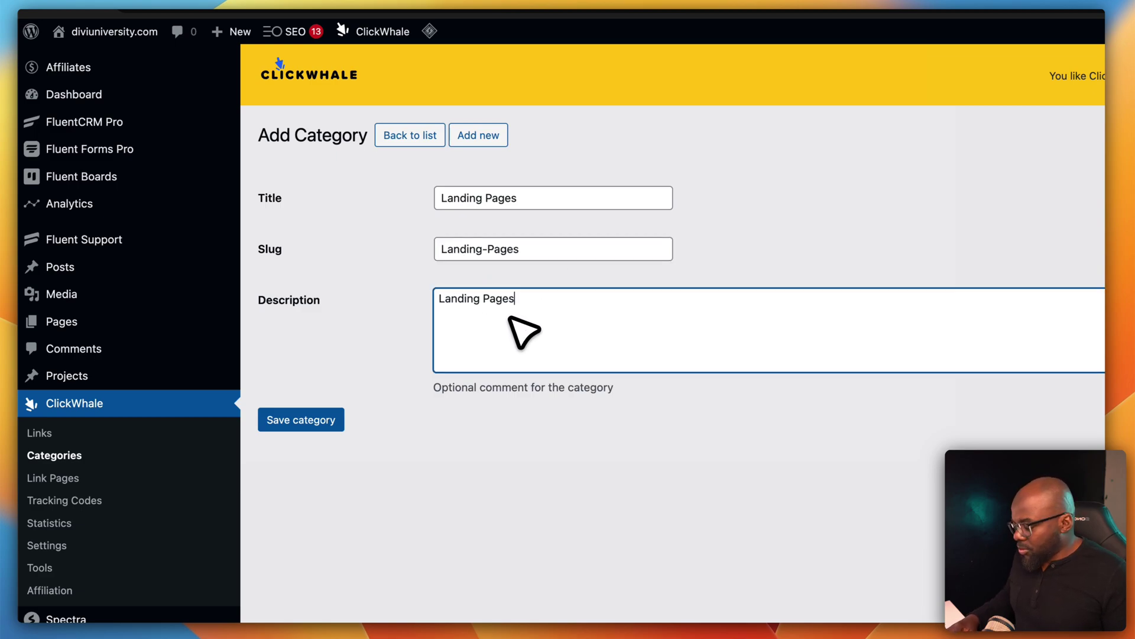
pyautogui.click(294, 421)
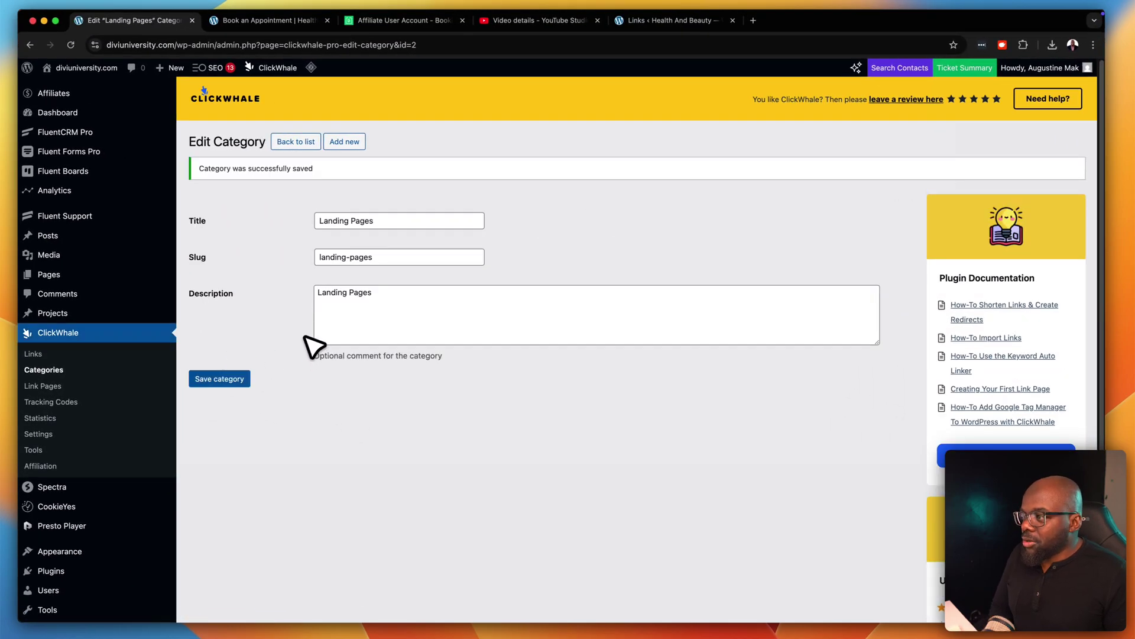
pyautogui.scroll(-2, 314, 344)
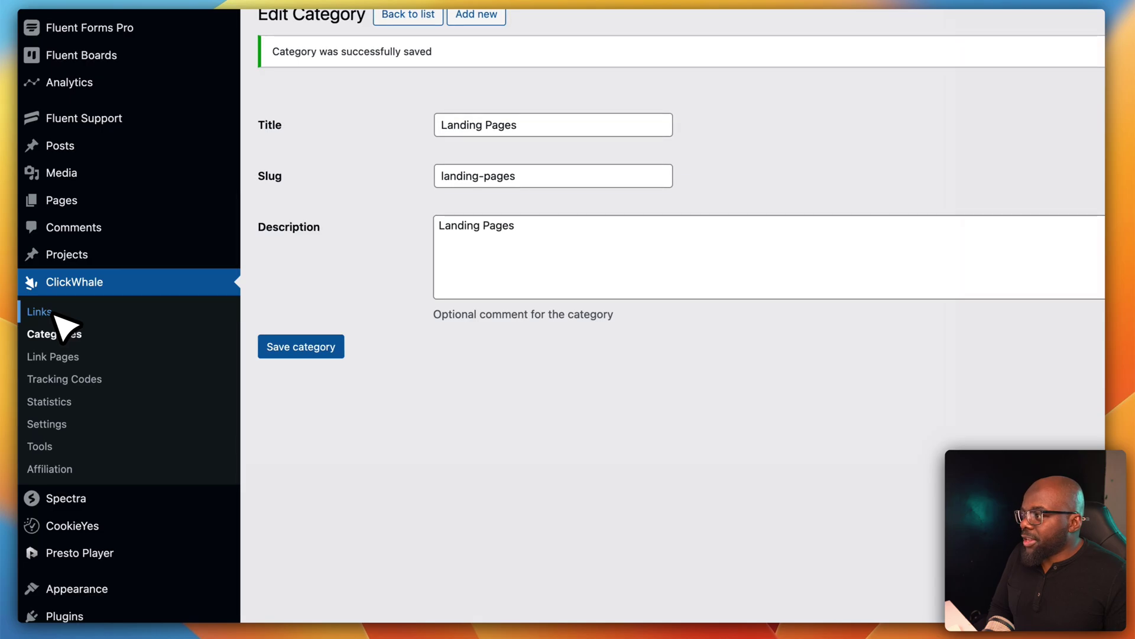
# Tick Landing Pages as the Youtube Video Booking Press link's category and save the link.
pyautogui.click(54, 314)
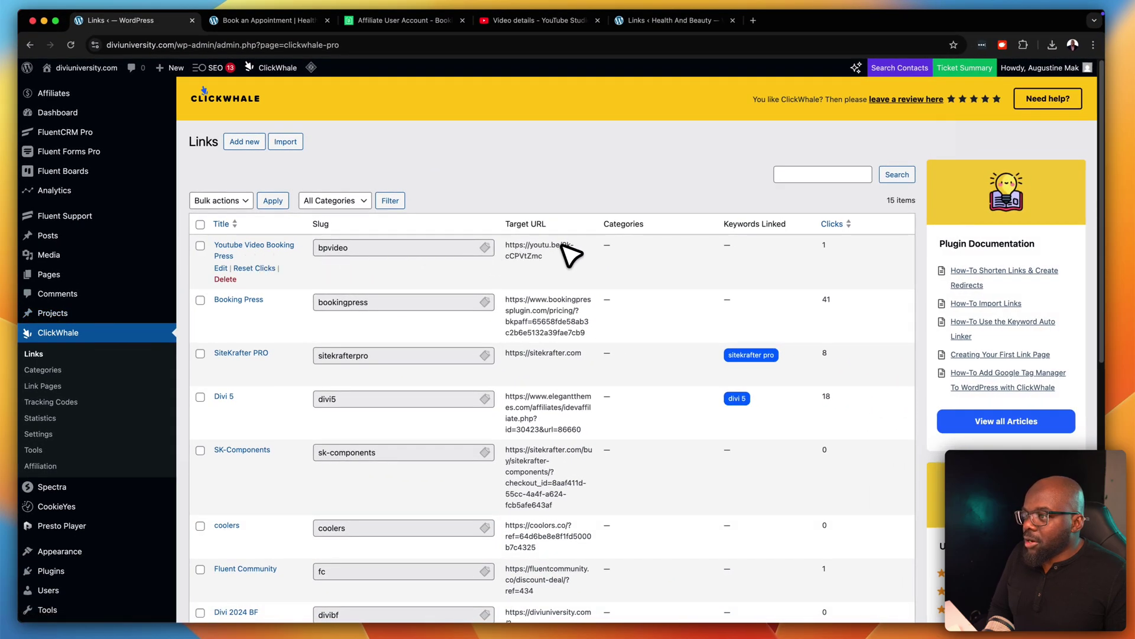
pyautogui.click(221, 269)
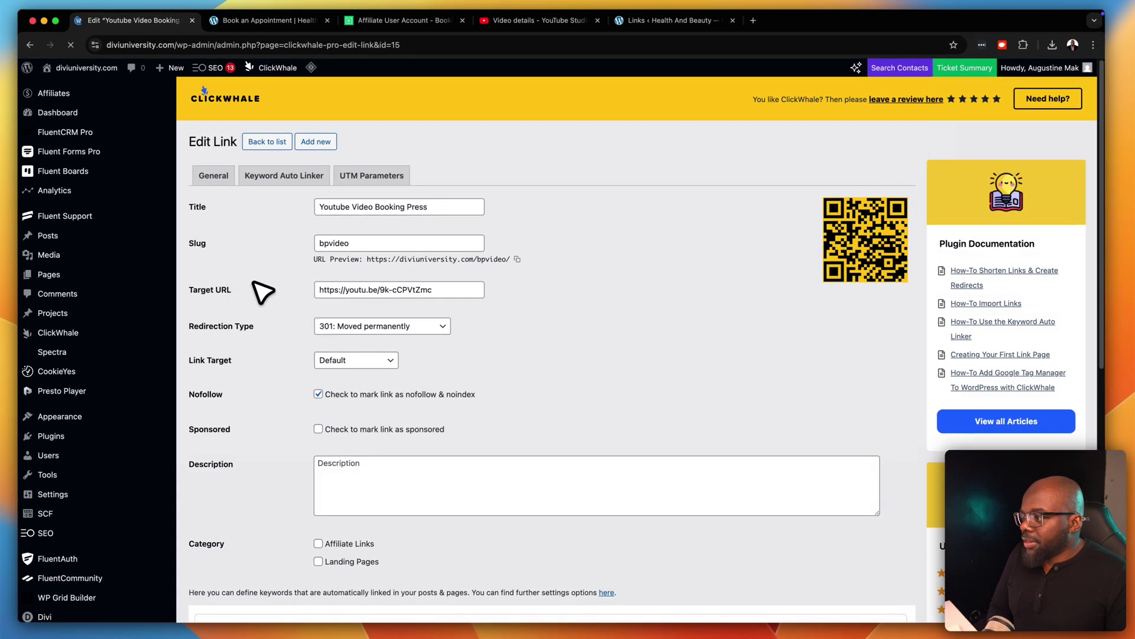
pyautogui.scroll(-2, 267, 291)
pyautogui.scroll(-5, 530, 500)
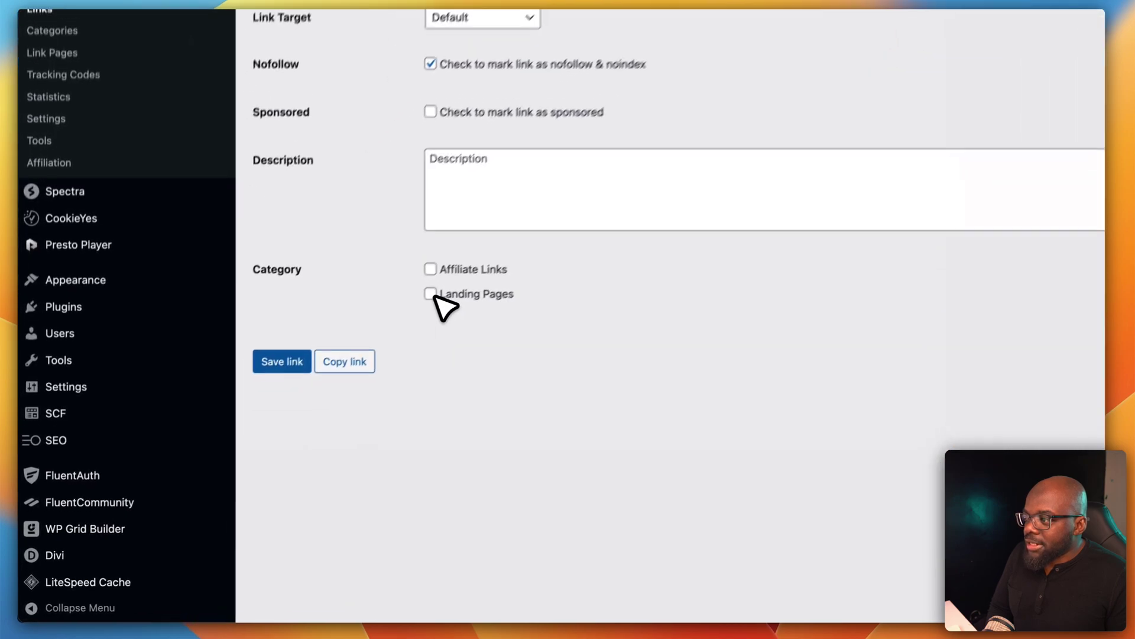
pyautogui.click(320, 383)
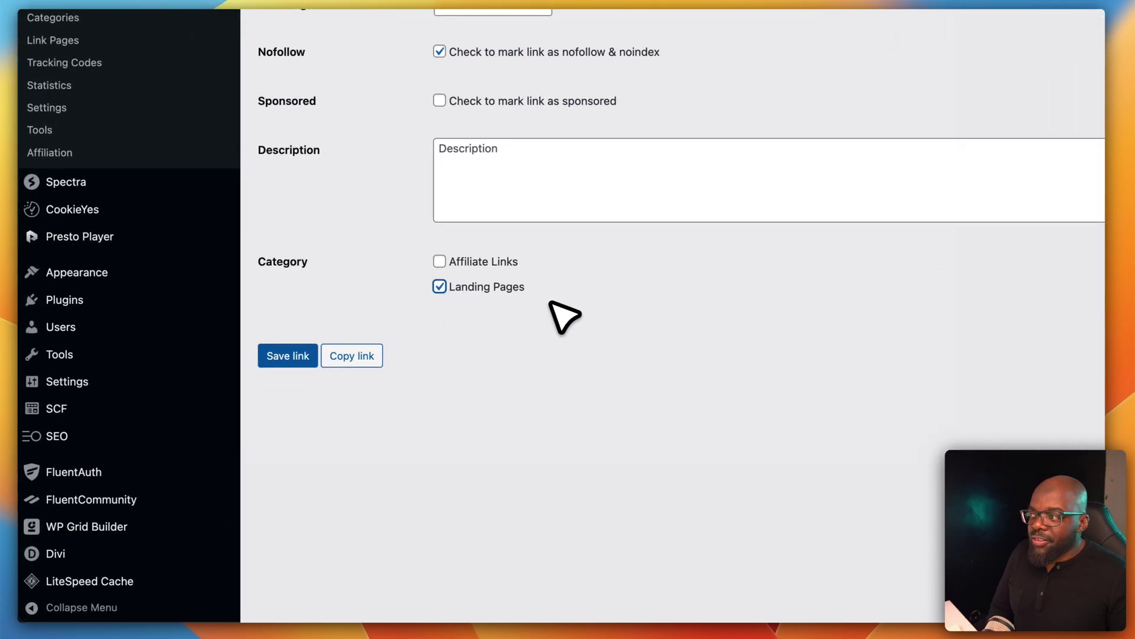
pyautogui.click(287, 361)
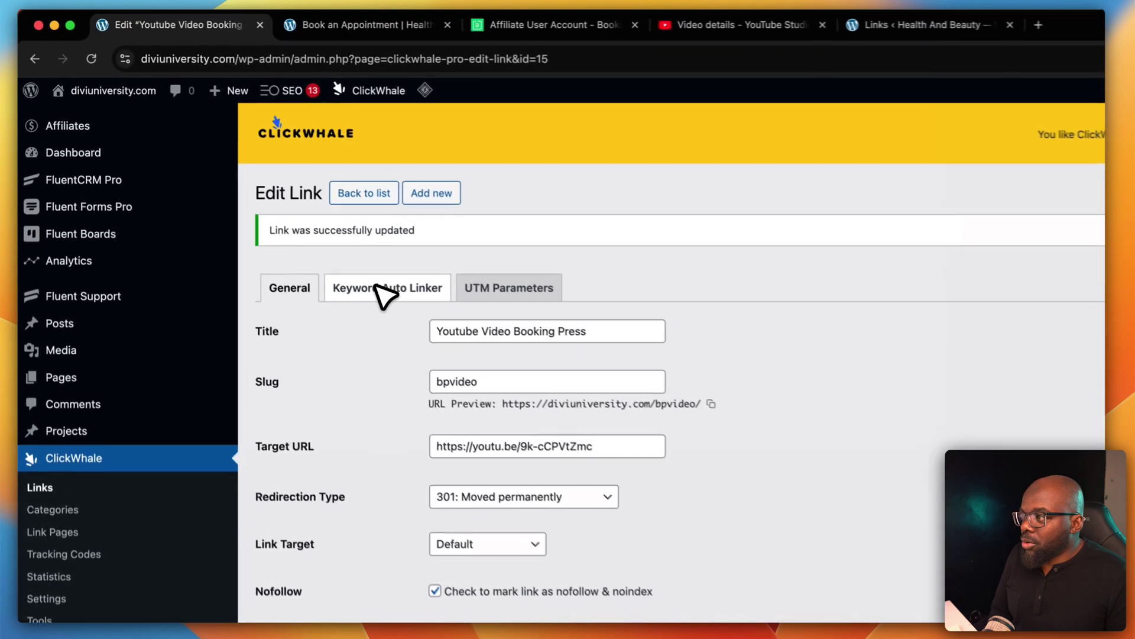
# Look at the link's Keyword Auto Linker field, then go back to the Links list.
pyautogui.click(275, 210)
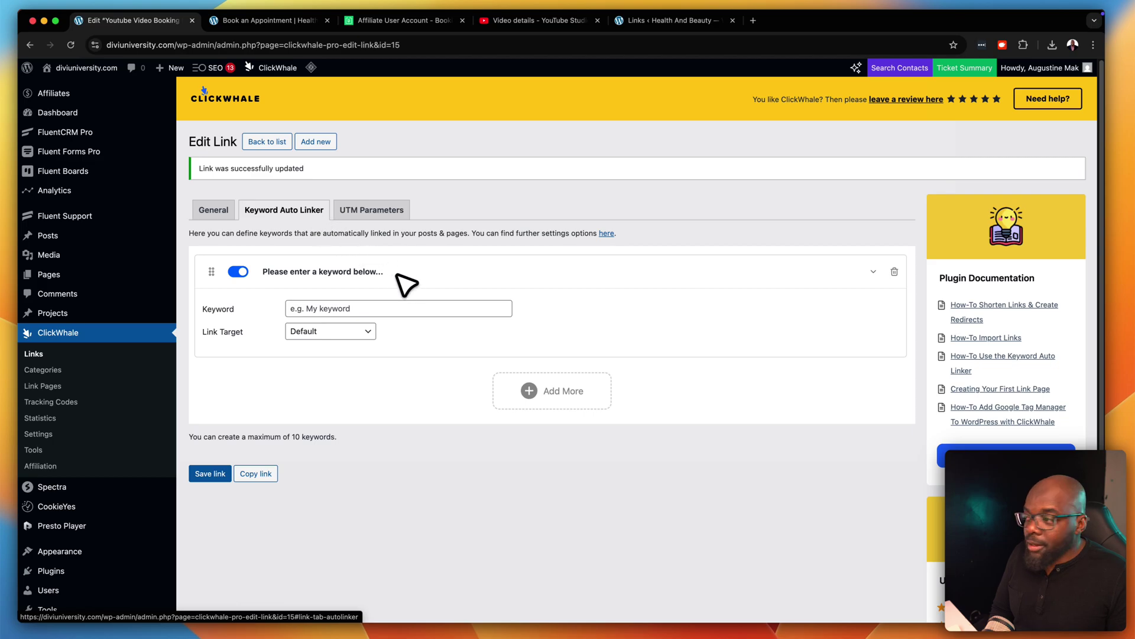
pyautogui.click(377, 305)
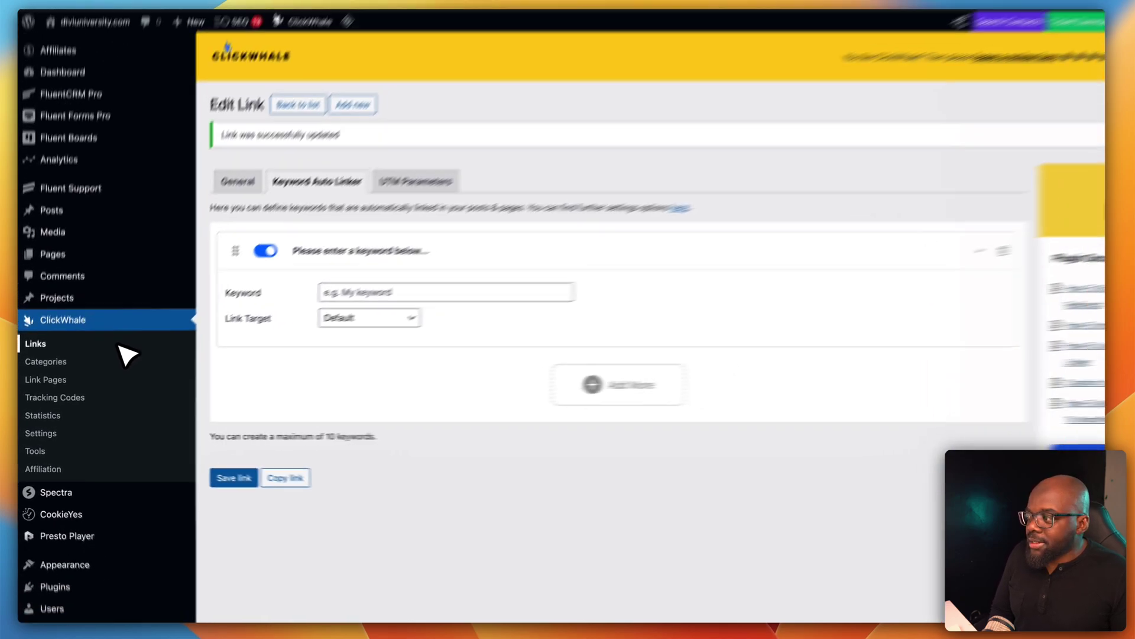
pyautogui.click(144, 323)
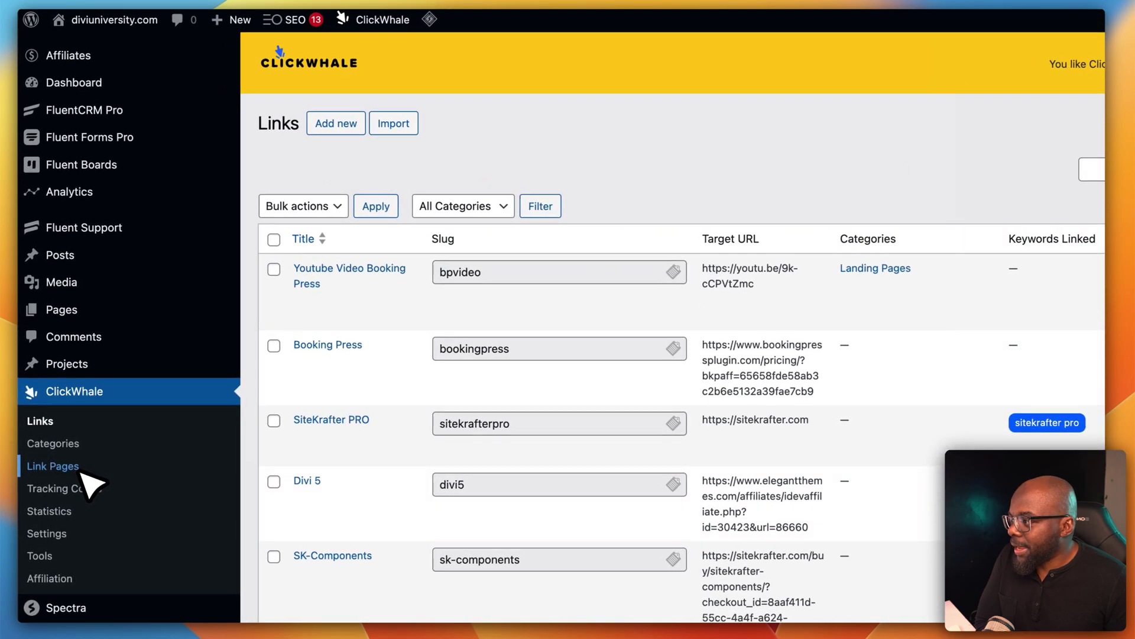
# Start a new link page with Main Menu as its Legals menu and show its Contents tab.
pyautogui.click(81, 470)
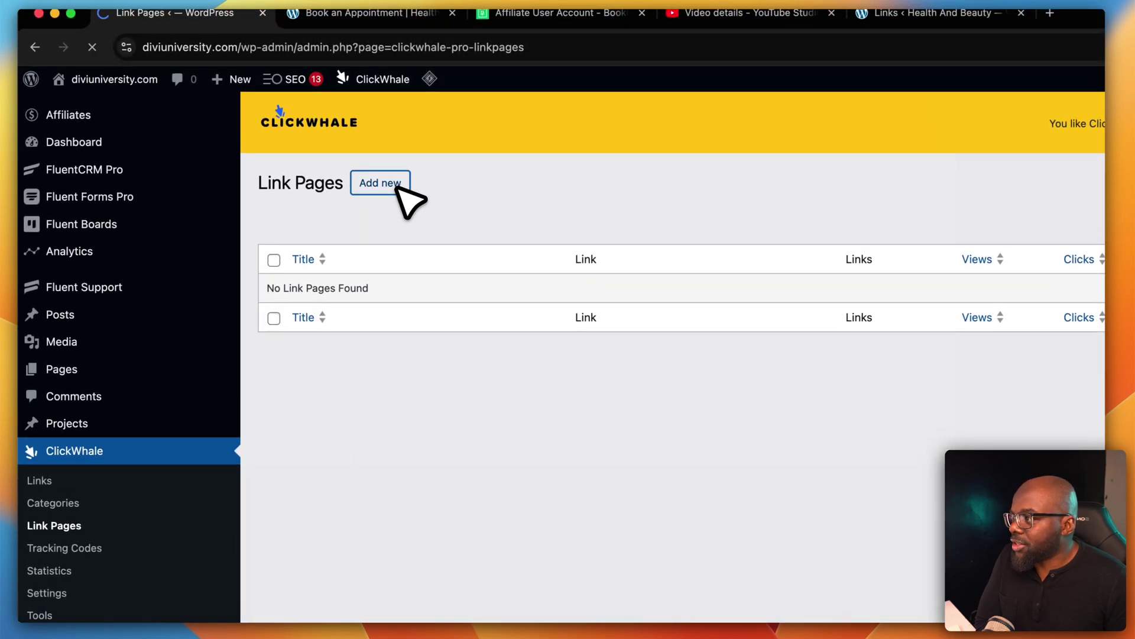
pyautogui.click(396, 186)
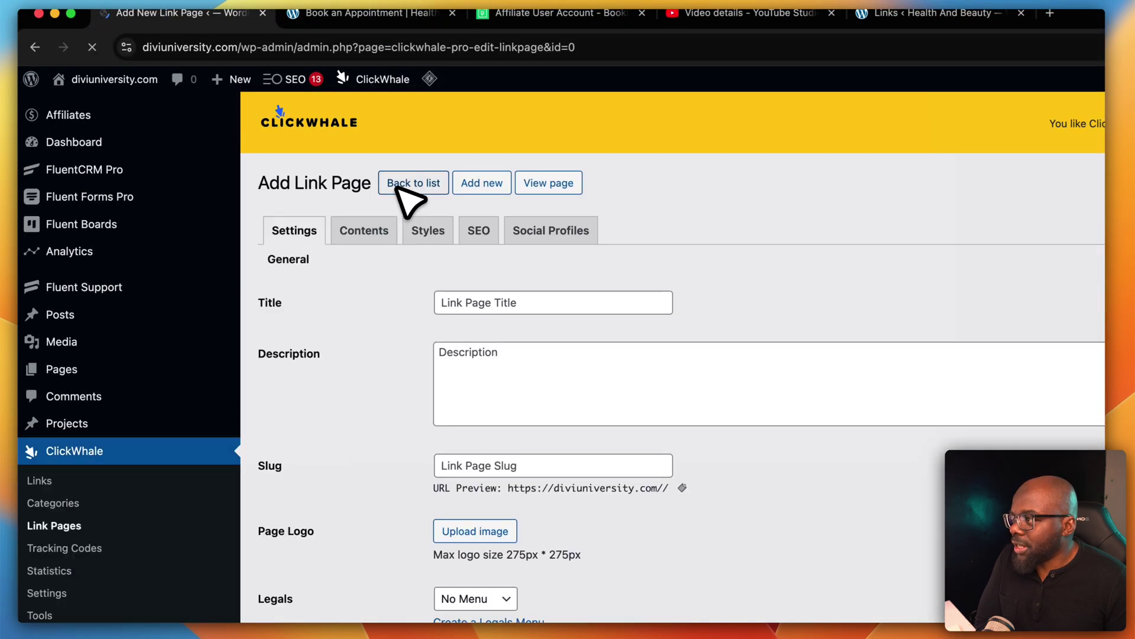
pyautogui.click(496, 305)
pyautogui.click(478, 357)
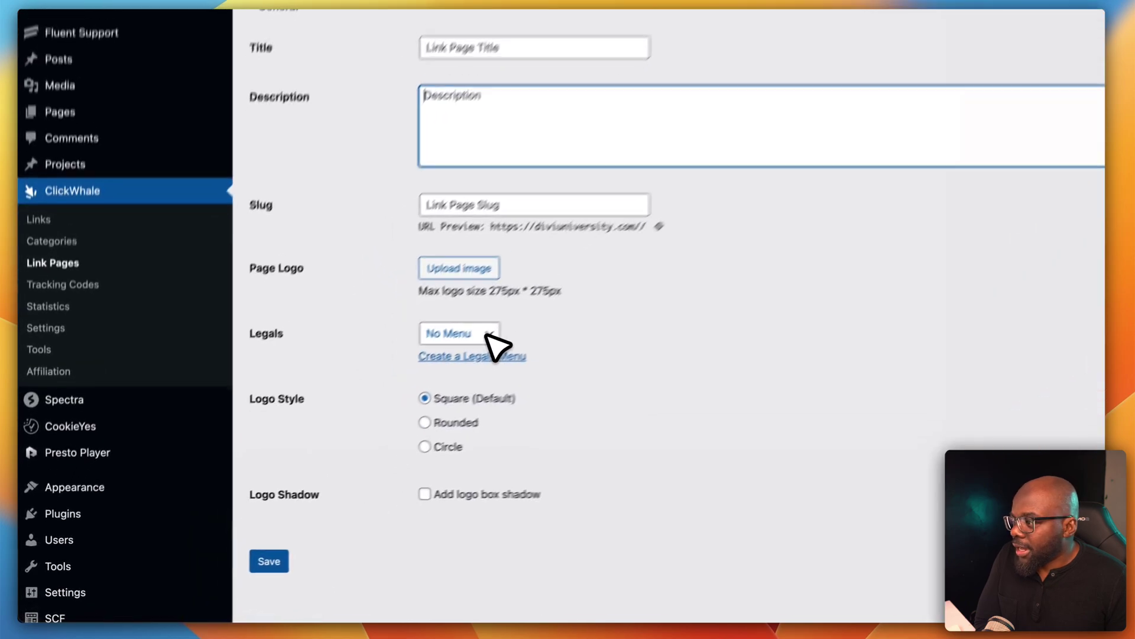
pyautogui.click(364, 409)
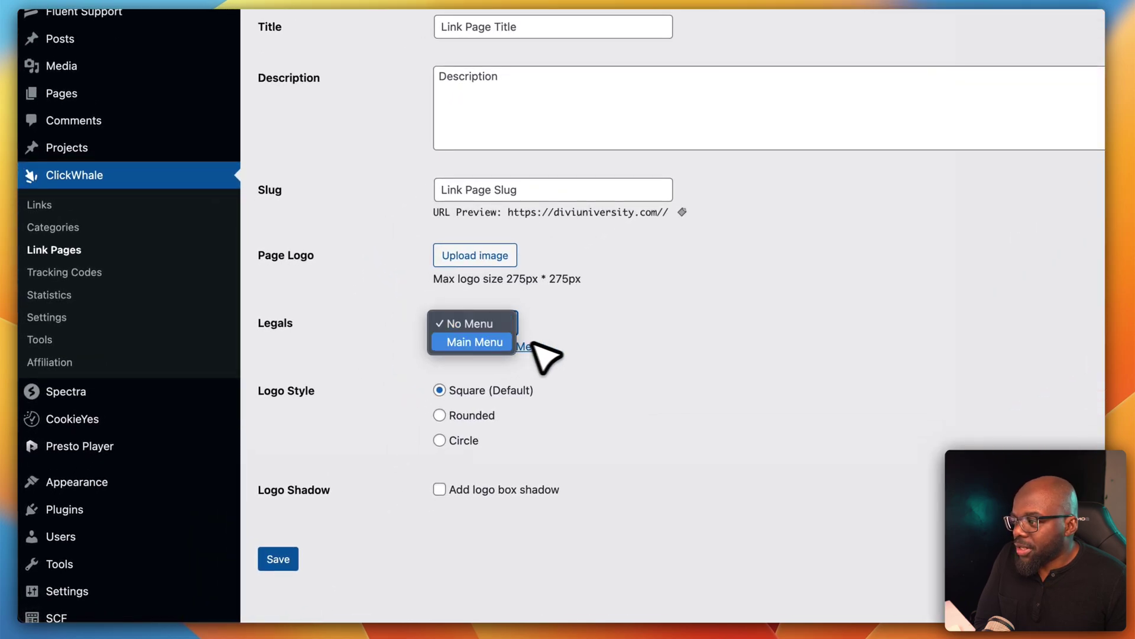
pyautogui.click(513, 343)
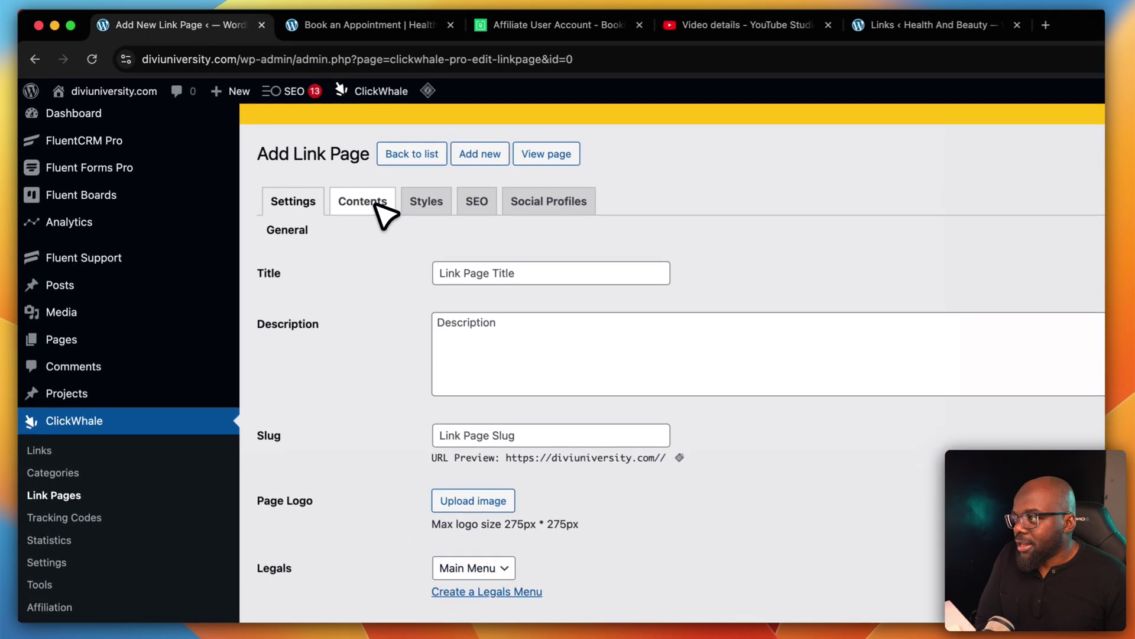
pyautogui.click(272, 148)
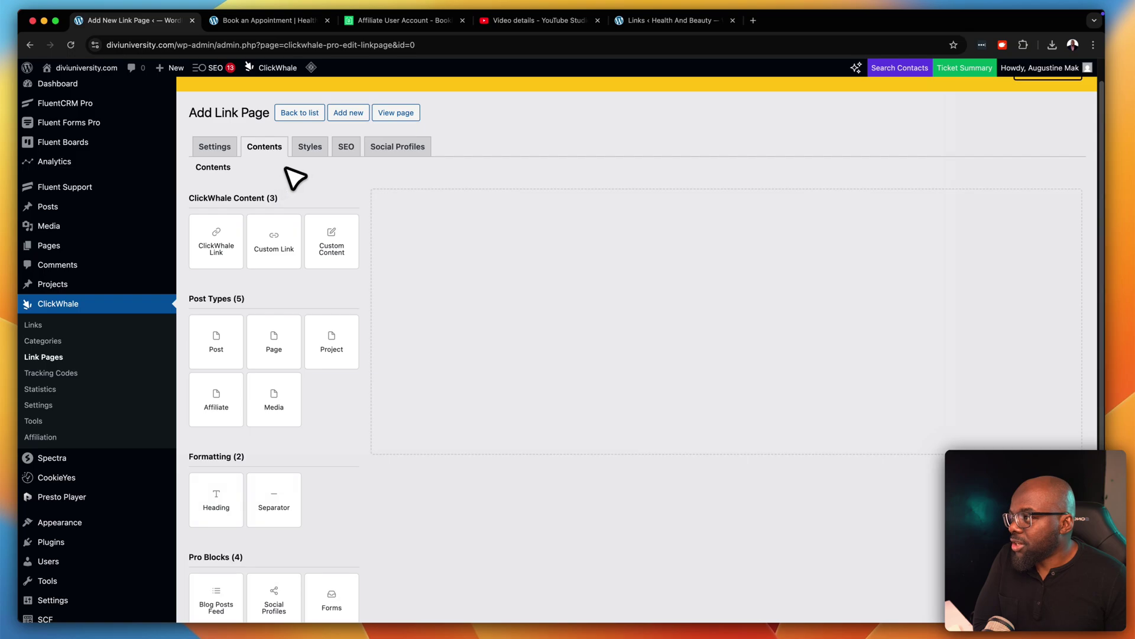
# Check the Style settings and demo link preview, then browse the Contents block sections.
pyautogui.click(314, 150)
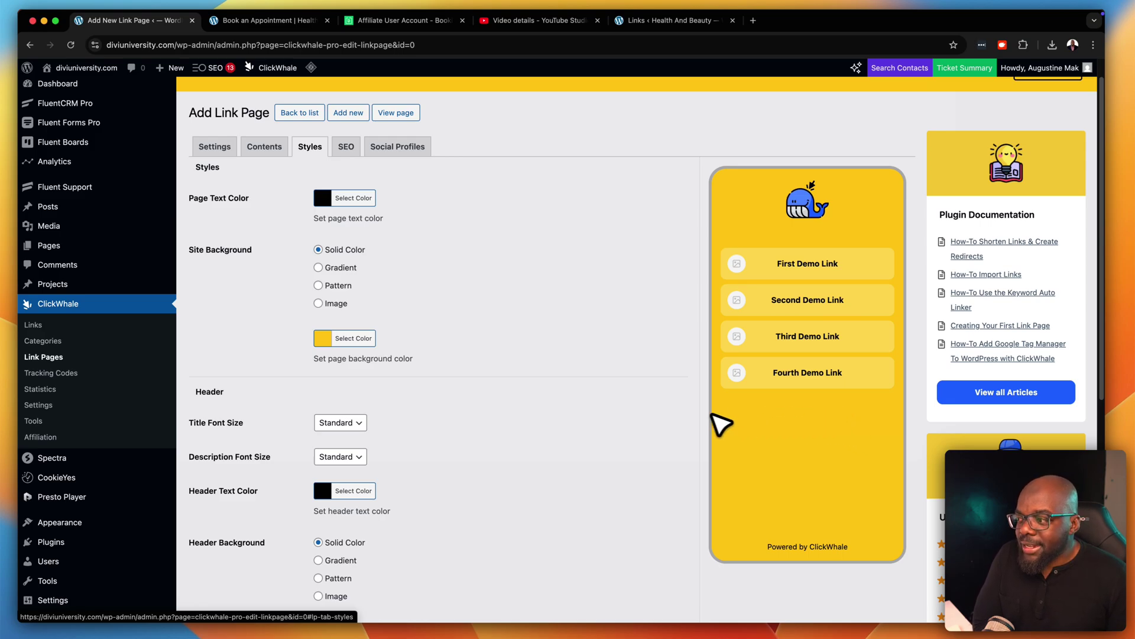
pyautogui.scroll(-2, 692, 418)
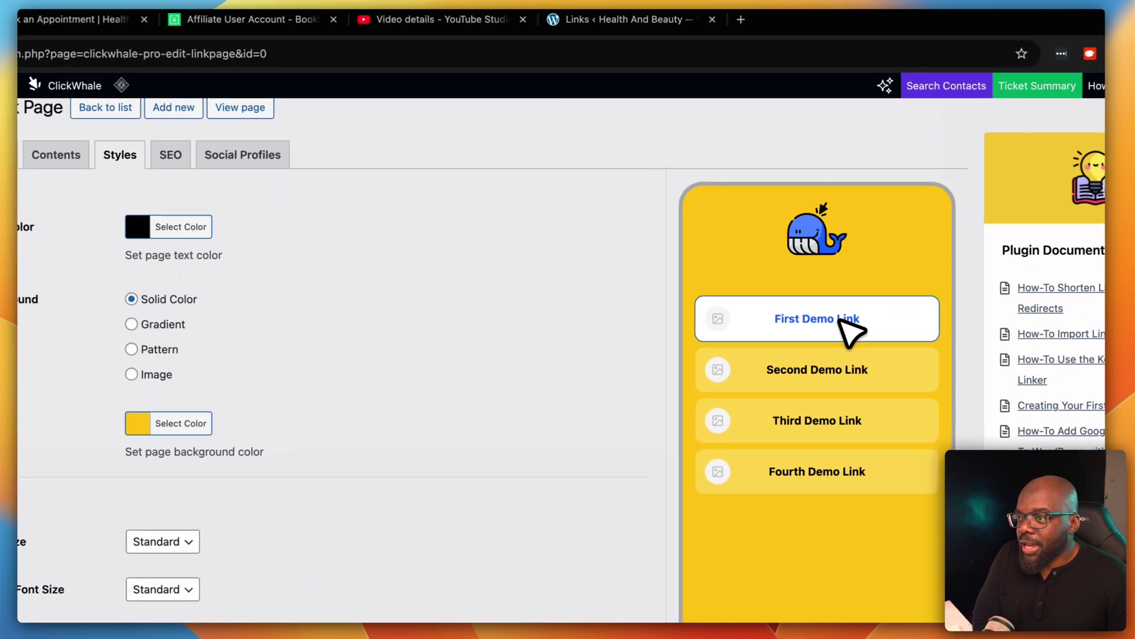
pyautogui.click(831, 260)
pyautogui.scroll(2, 568, 305)
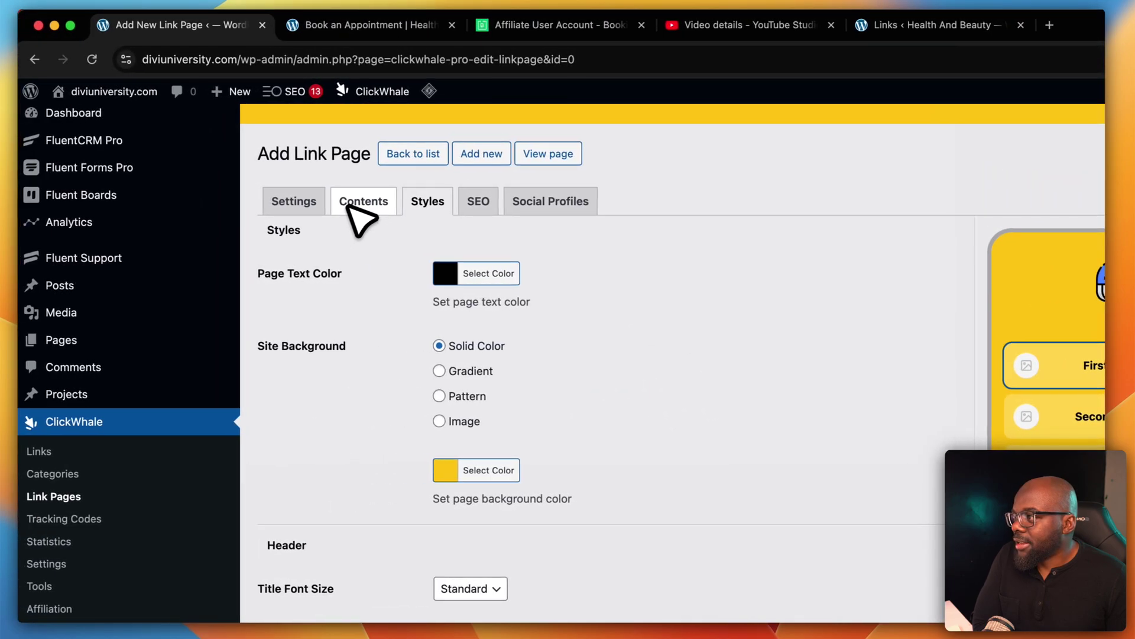
pyautogui.click(55, 185)
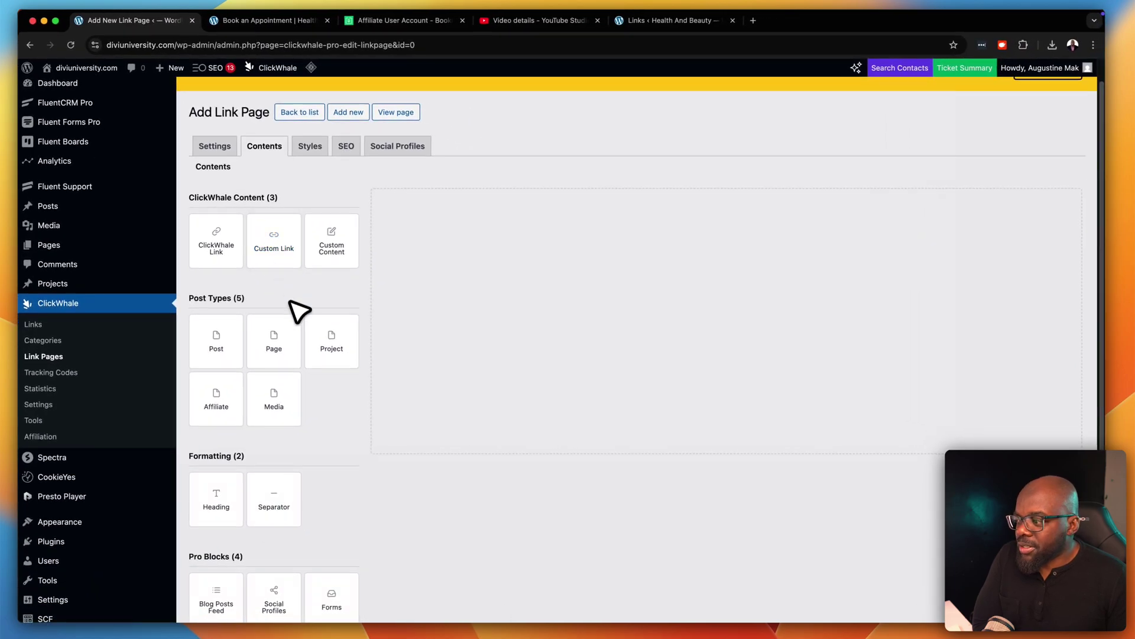
pyautogui.scroll(-3, 407, 437)
pyautogui.scroll(-2, 304, 321)
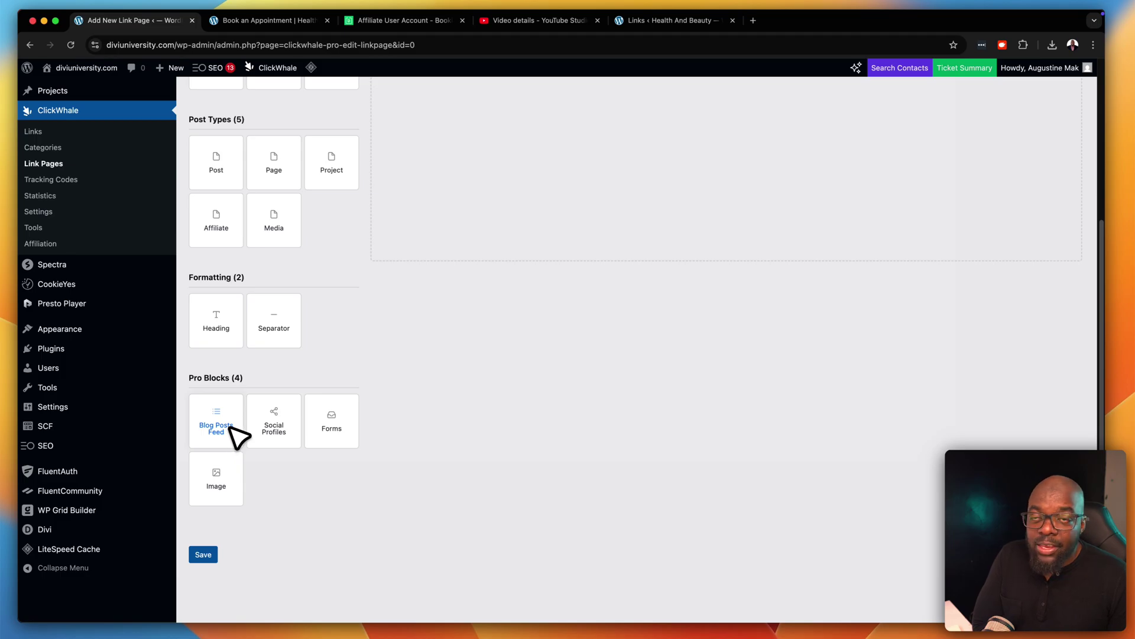
pyautogui.scroll(3, 253, 413)
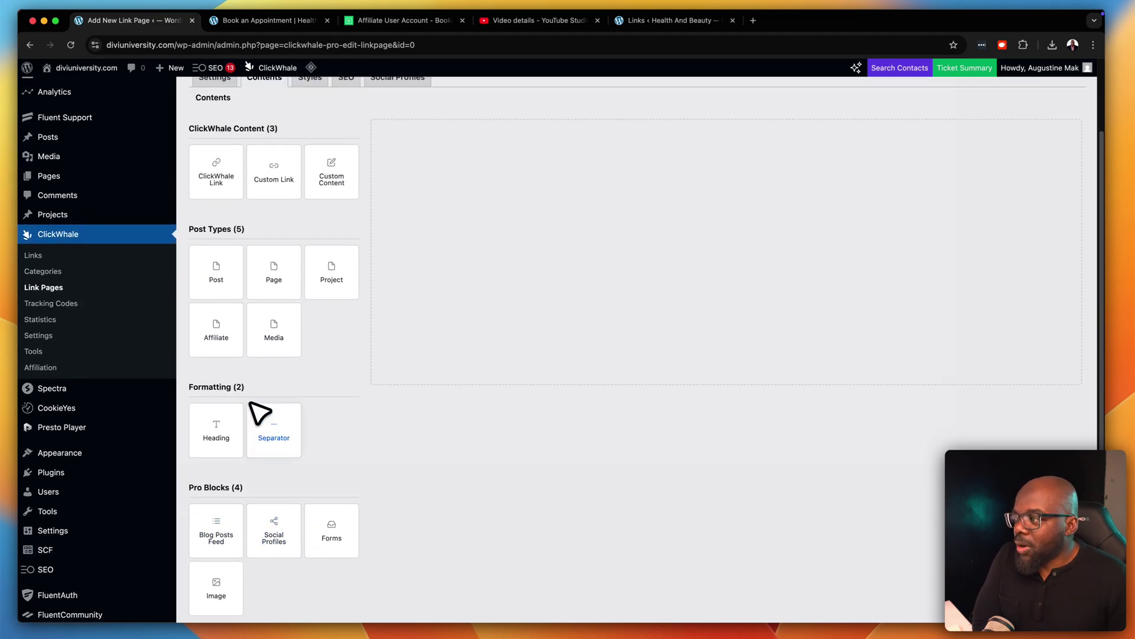
pyautogui.scroll(3, 292, 291)
# Add a ClickWhale Link block pointing to the Divi 5 link, titled 'Divi 5'.
pyautogui.moveTo(234, 269); pyautogui.dragTo(444, 263)
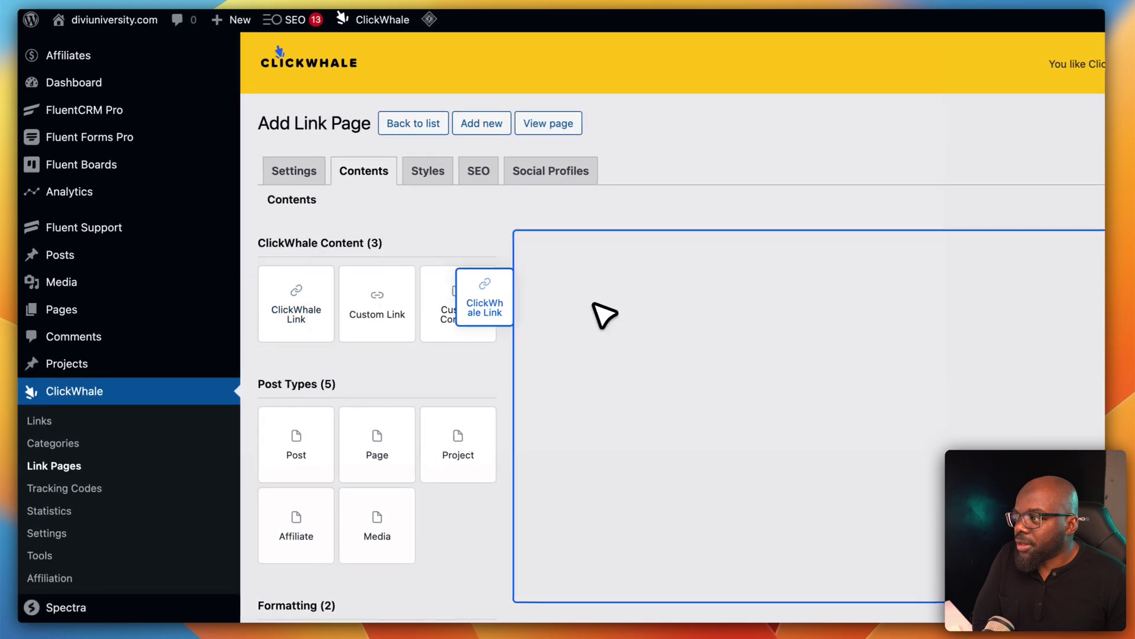
pyautogui.moveTo(617, 312); pyautogui.dragTo(715, 294)
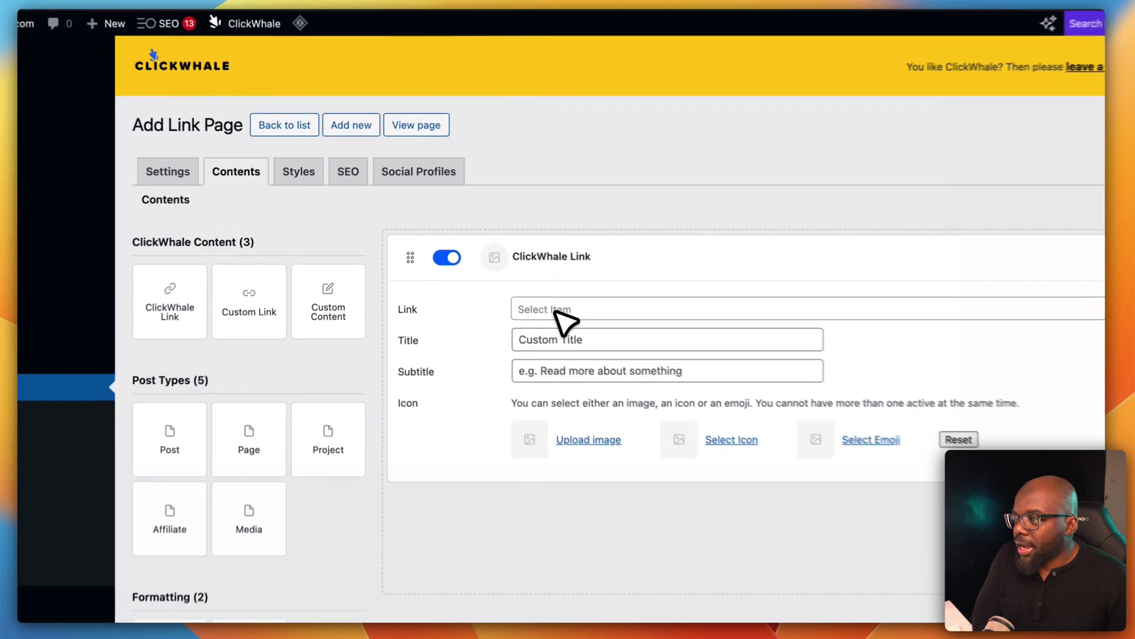
pyautogui.click(497, 276)
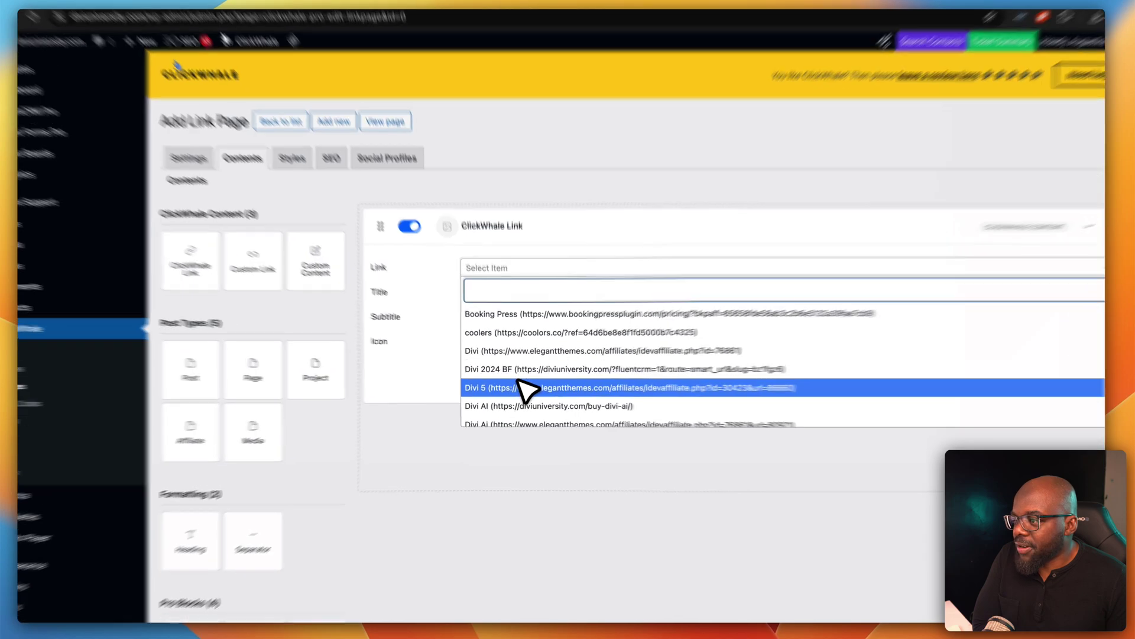
pyautogui.click(519, 386)
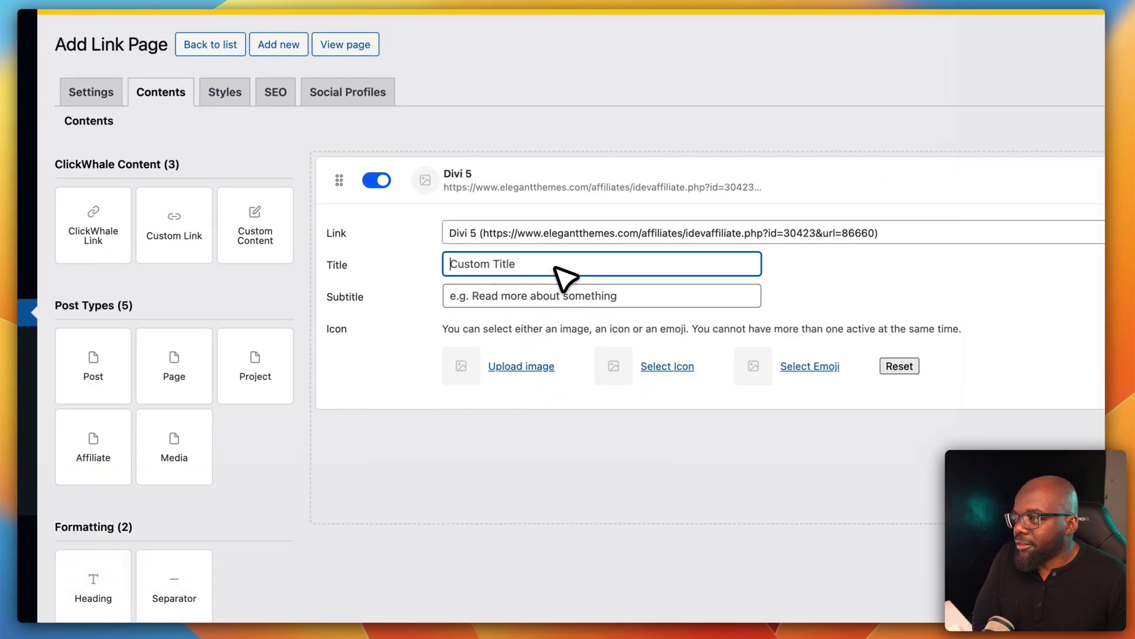
pyautogui.write('Divi 5')
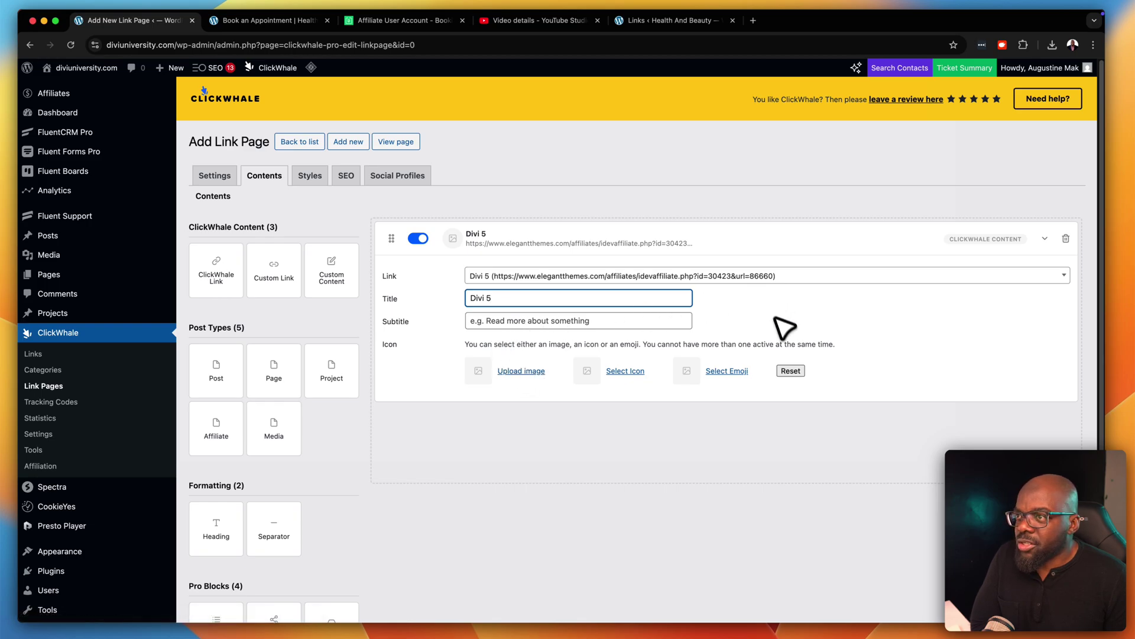
pyautogui.scroll(-1, 330, 332)
pyautogui.scroll(1, 319, 296)
pyautogui.scroll(-5, 473, 343)
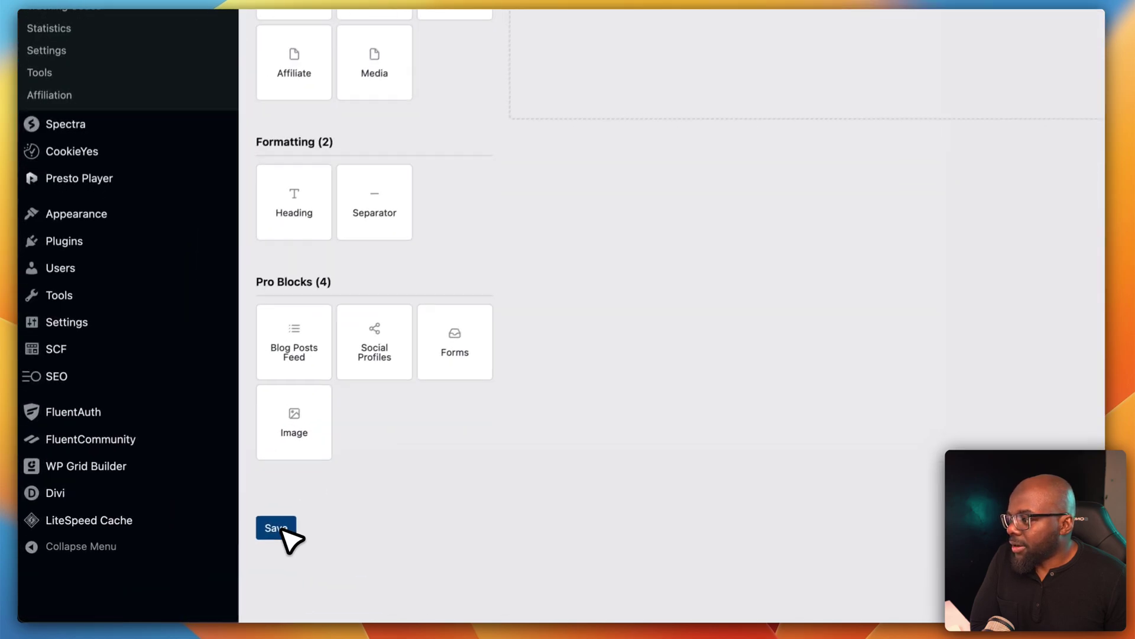
# Try saving the link page, then go back up to its title field.
pyautogui.click(284, 531)
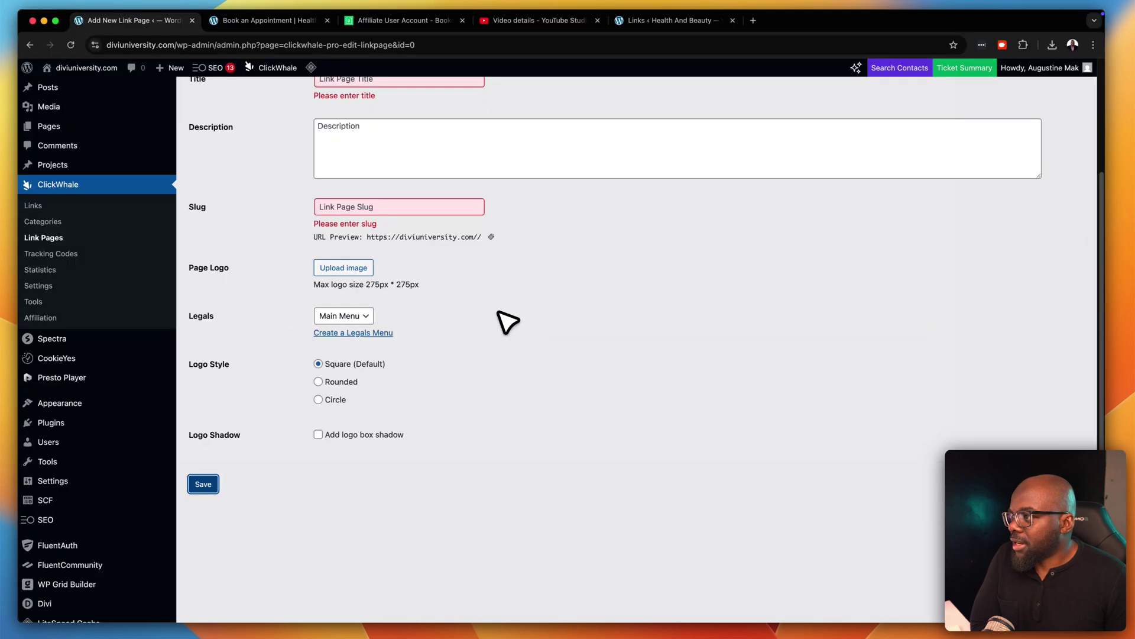
pyautogui.scroll(1, 507, 323)
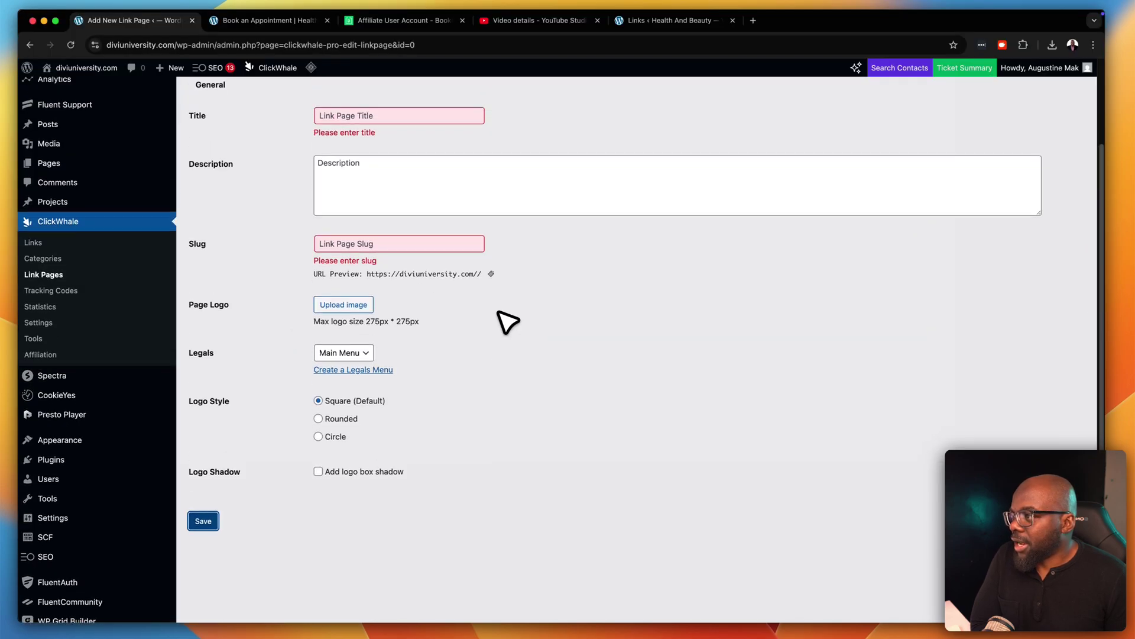
pyautogui.scroll(1, 508, 322)
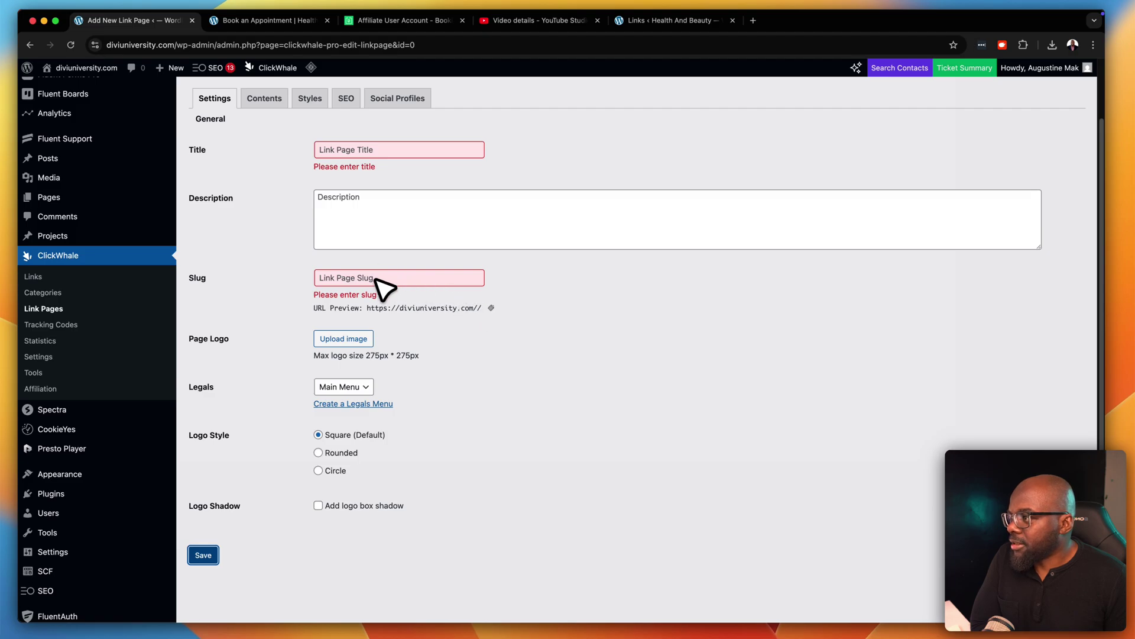
pyautogui.scroll(2, 424, 172)
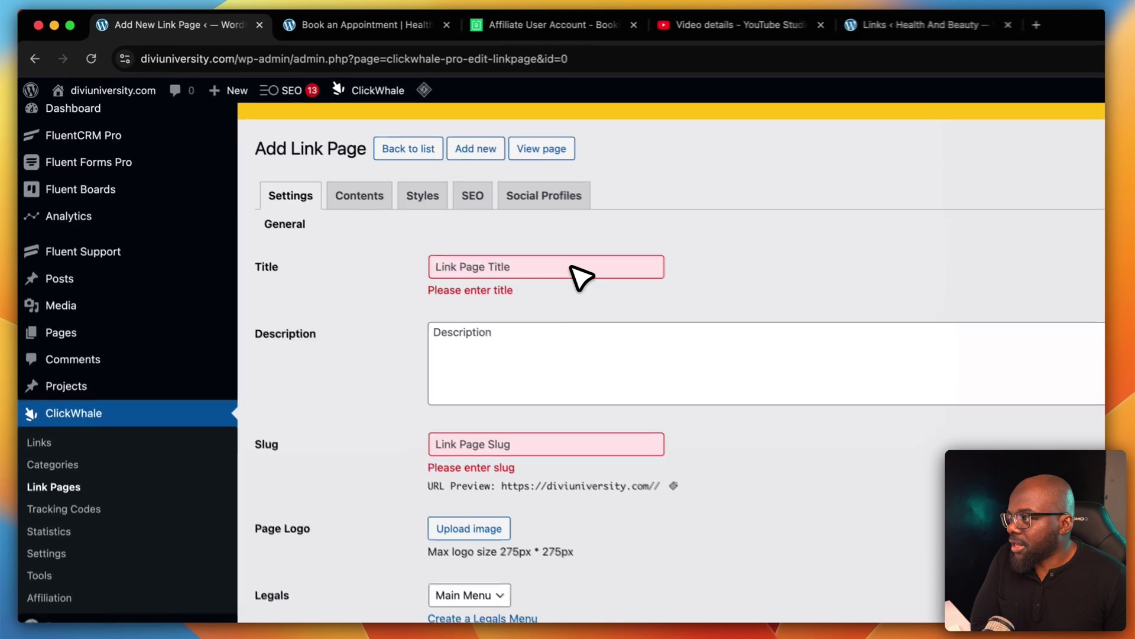
pyautogui.click(419, 195)
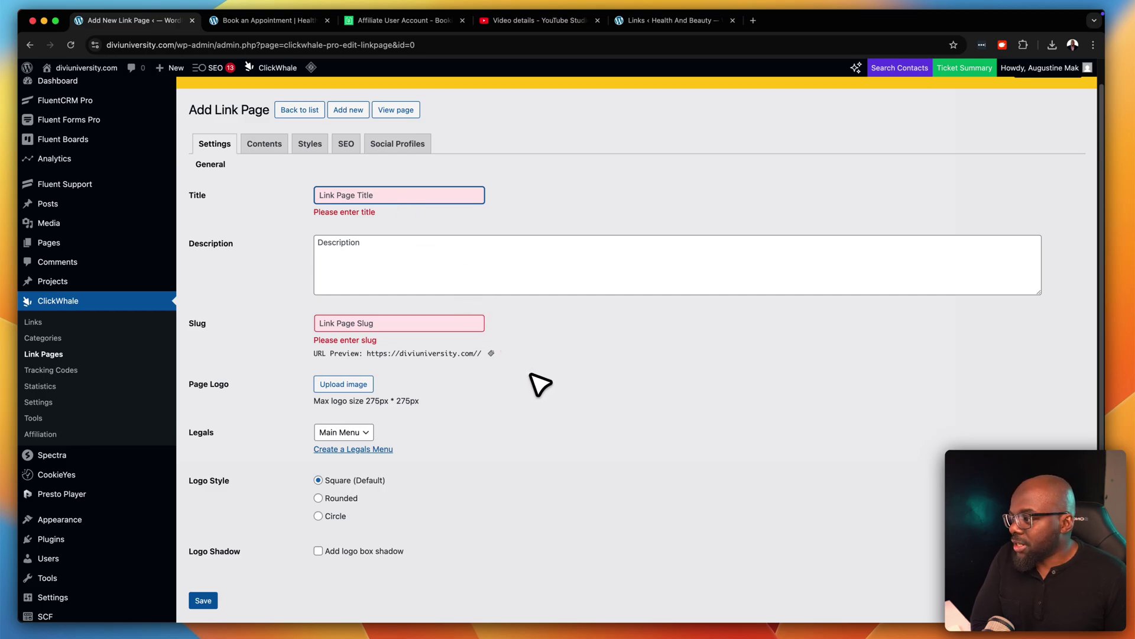
# Set the page logo to Rounded and open a new tracking code form.
pyautogui.click(318, 499)
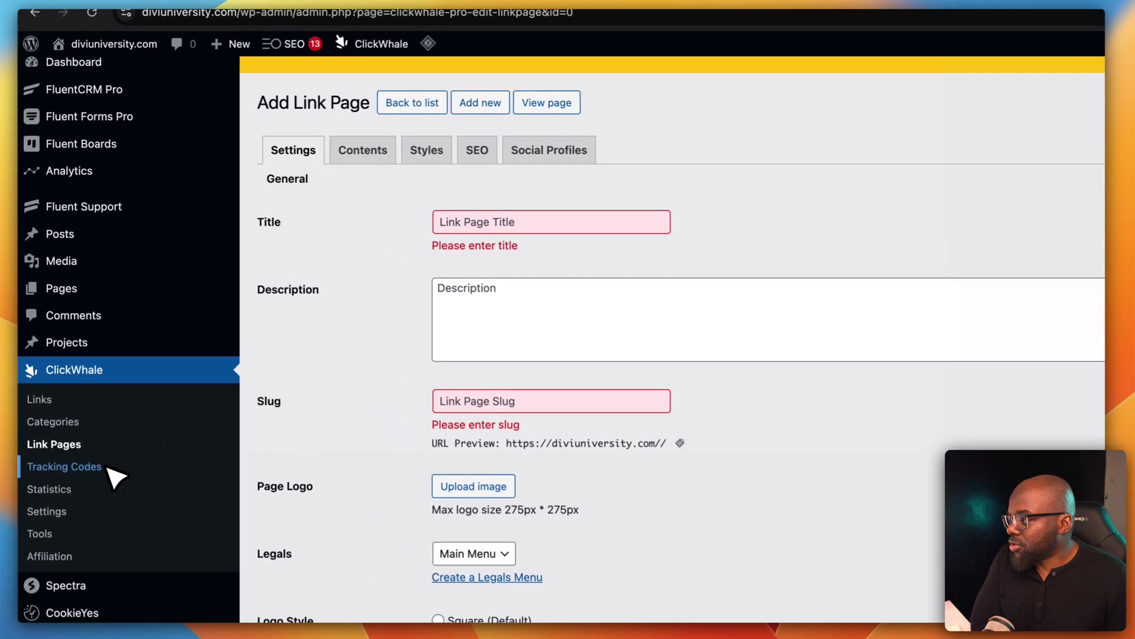
pyautogui.click(107, 468)
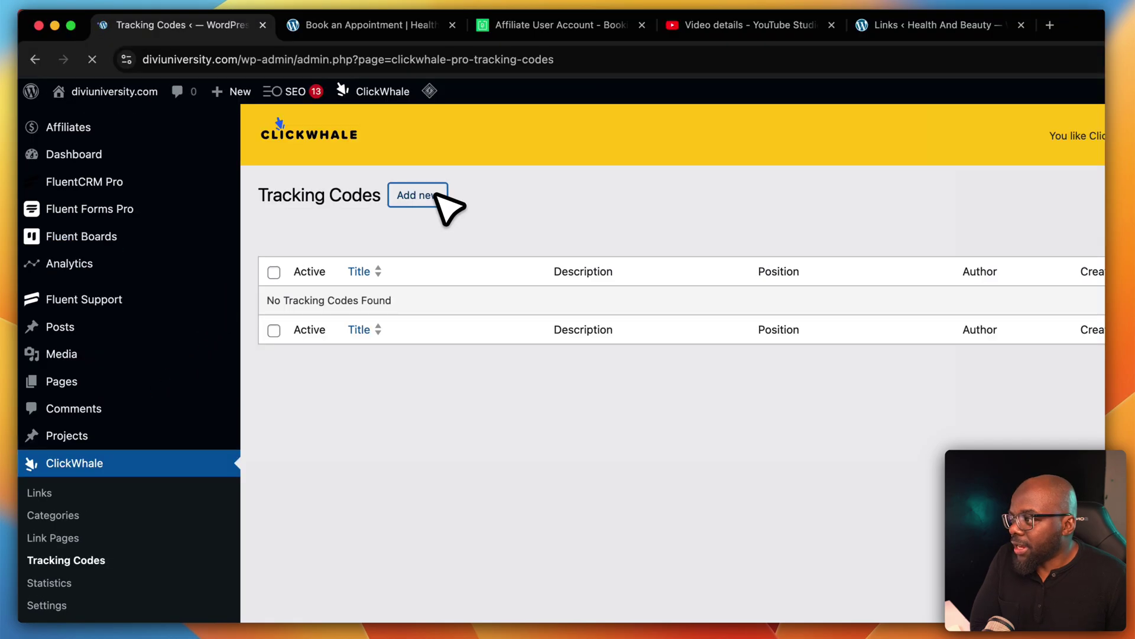
pyautogui.click(436, 195)
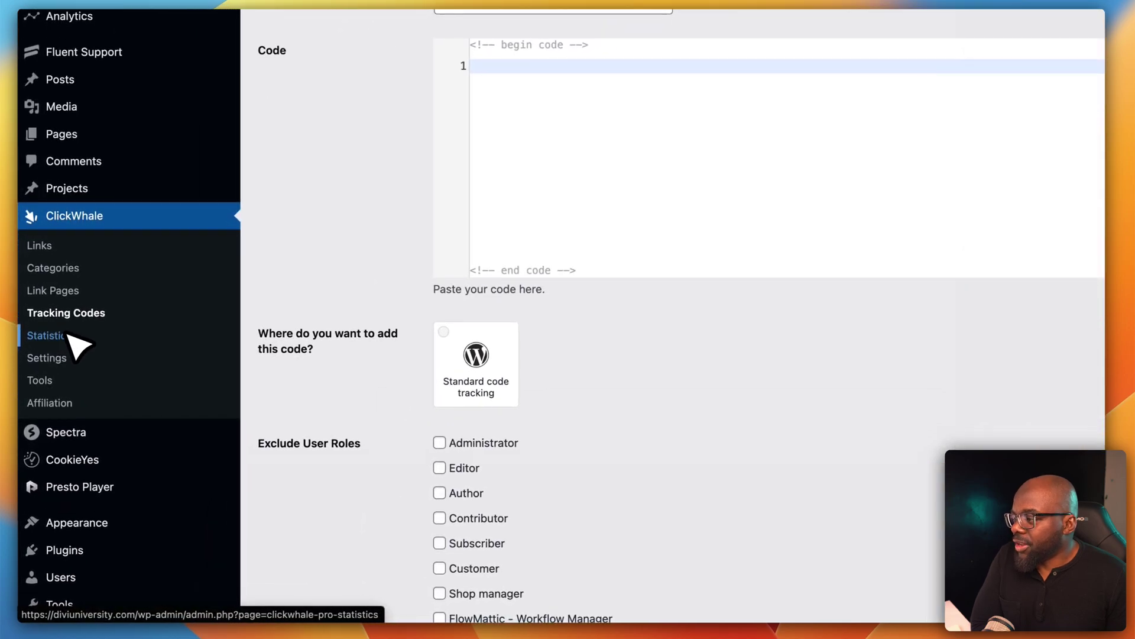
# Open Statistics and add Booking Press and SiteKrafter PRO clicks to the chart.
pyautogui.click(68, 336)
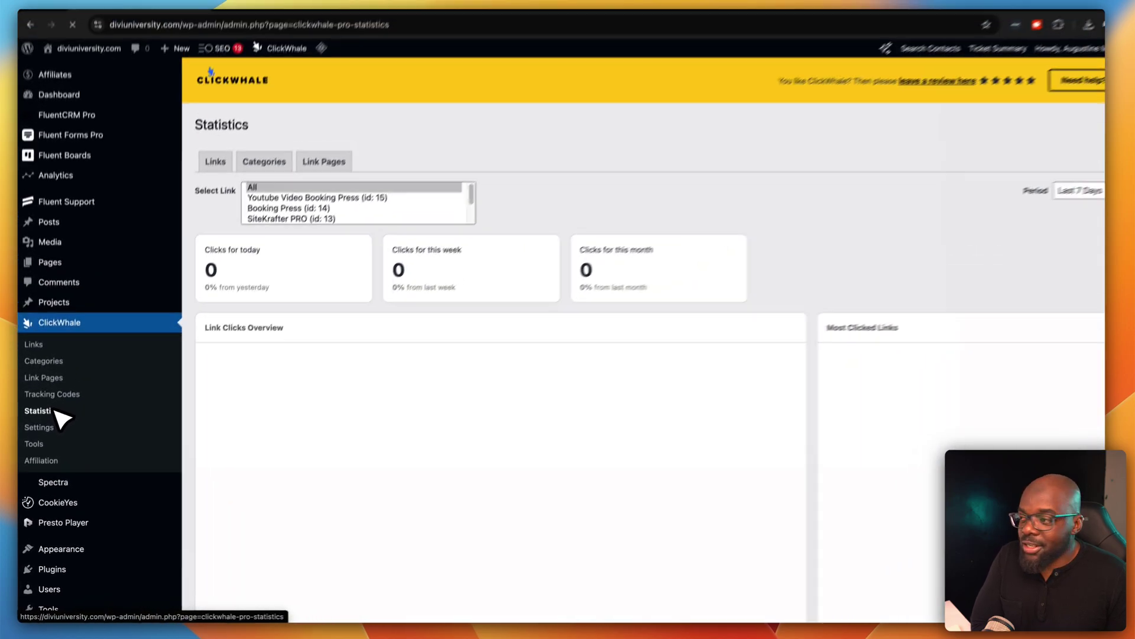
pyautogui.scroll(-1, 447, 429)
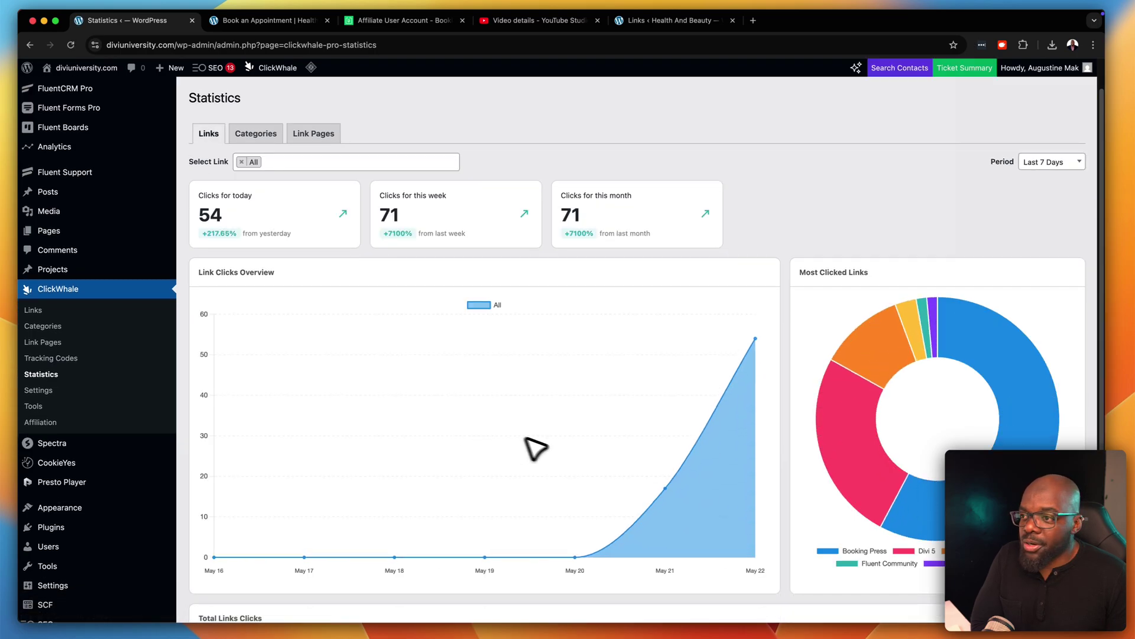
pyautogui.scroll(-2, 603, 453)
pyautogui.scroll(-5, 648, 454)
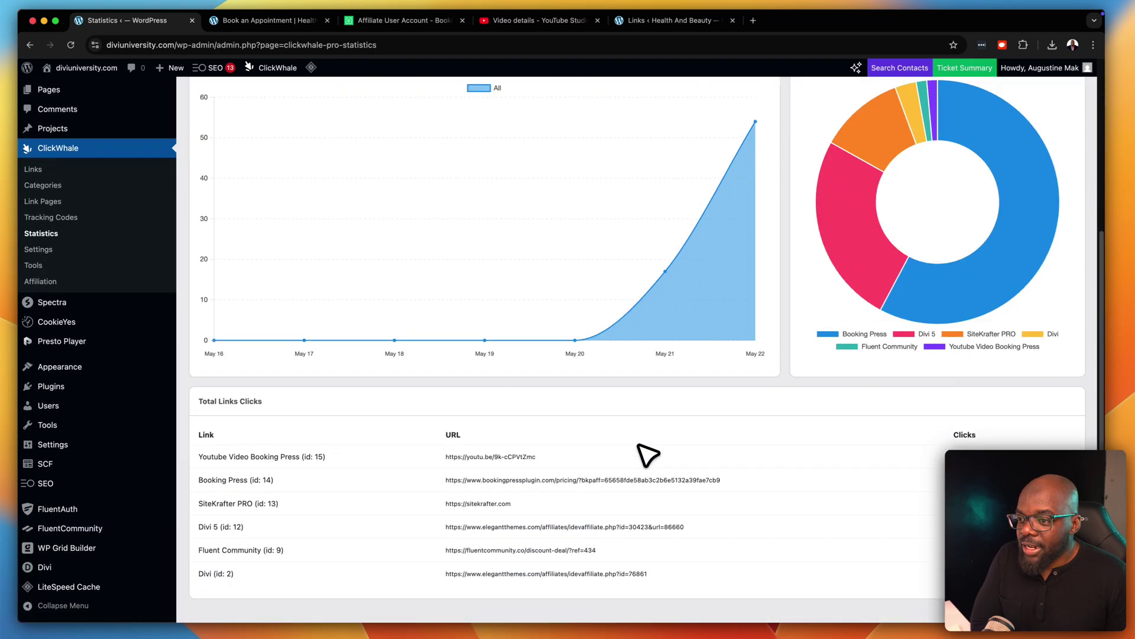
pyautogui.scroll(-1, 648, 454)
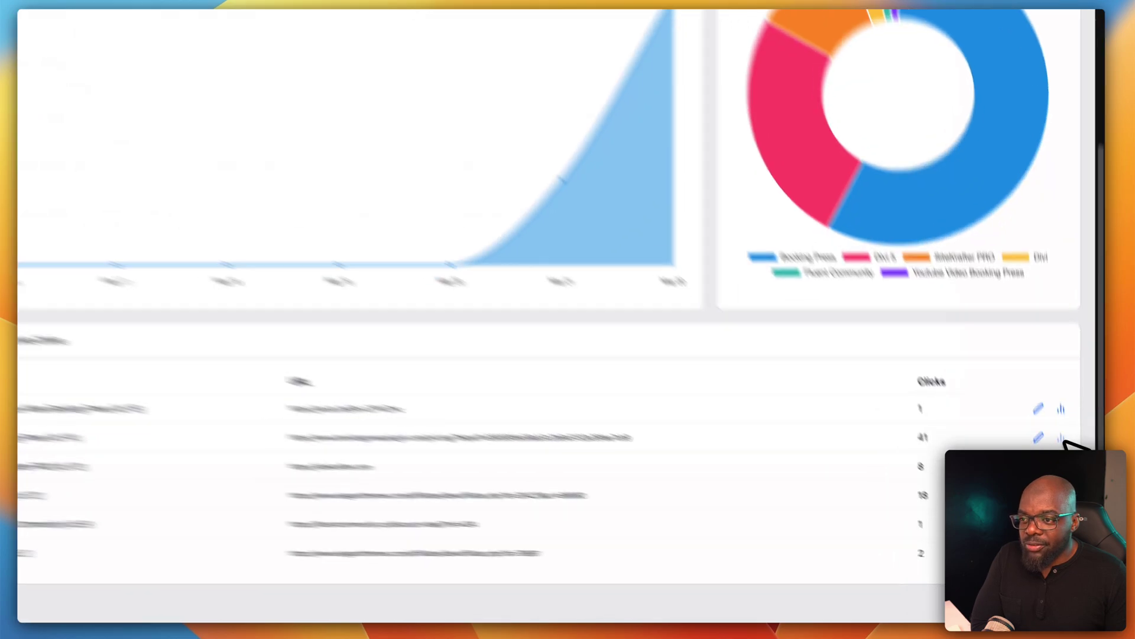
pyautogui.click(1069, 472)
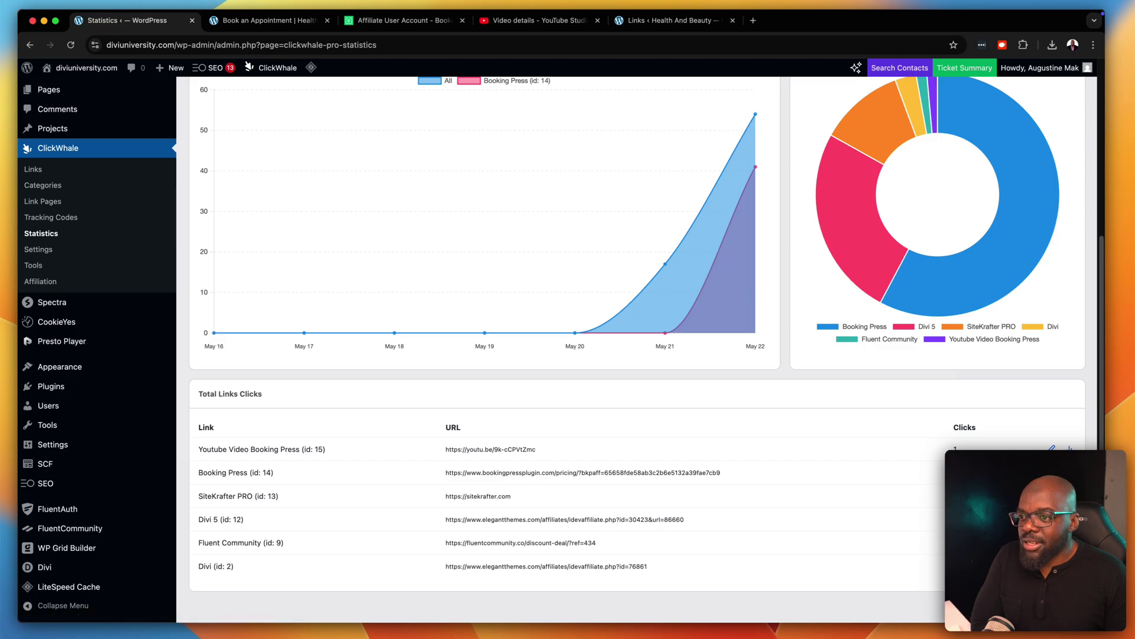
pyautogui.scroll(1, 768, 390)
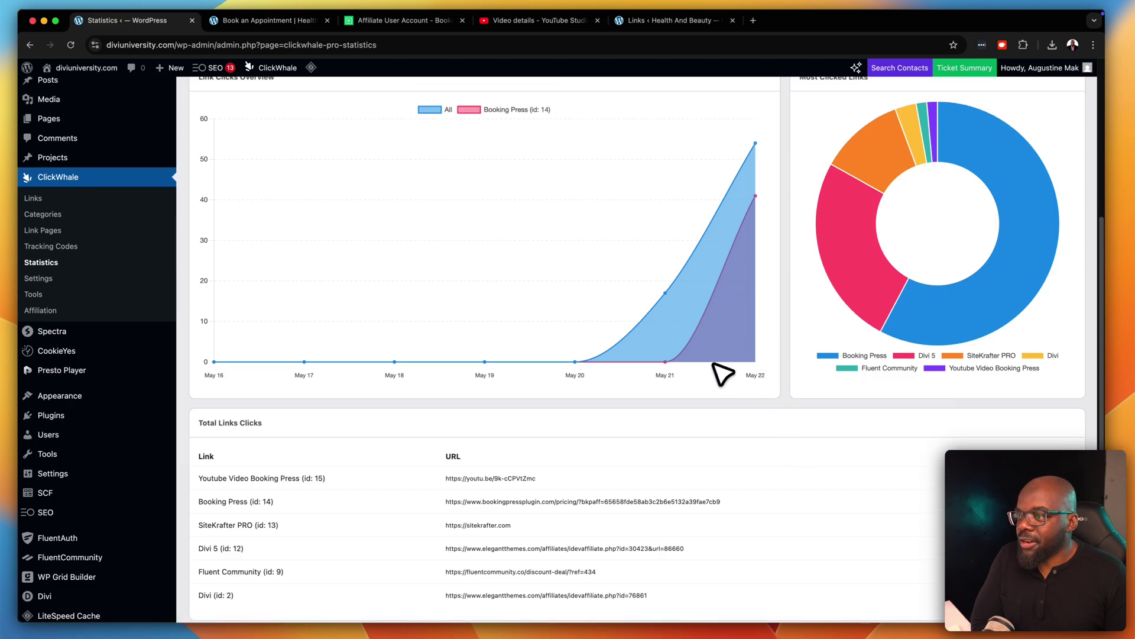
pyautogui.moveTo(755, 196)
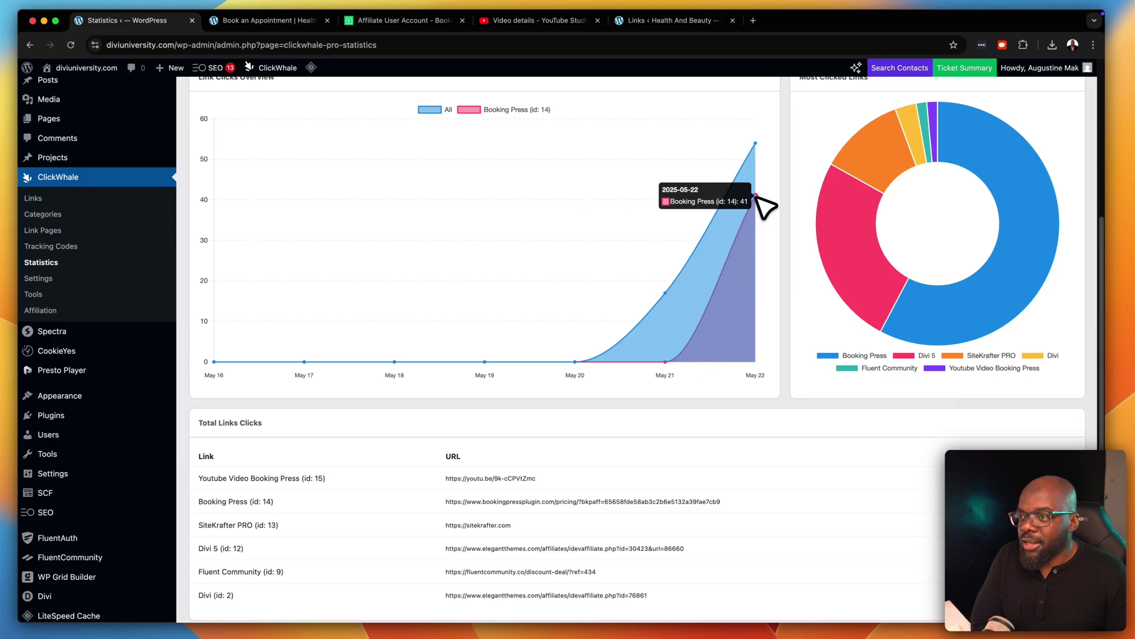
pyautogui.scroll(-1, 922, 480)
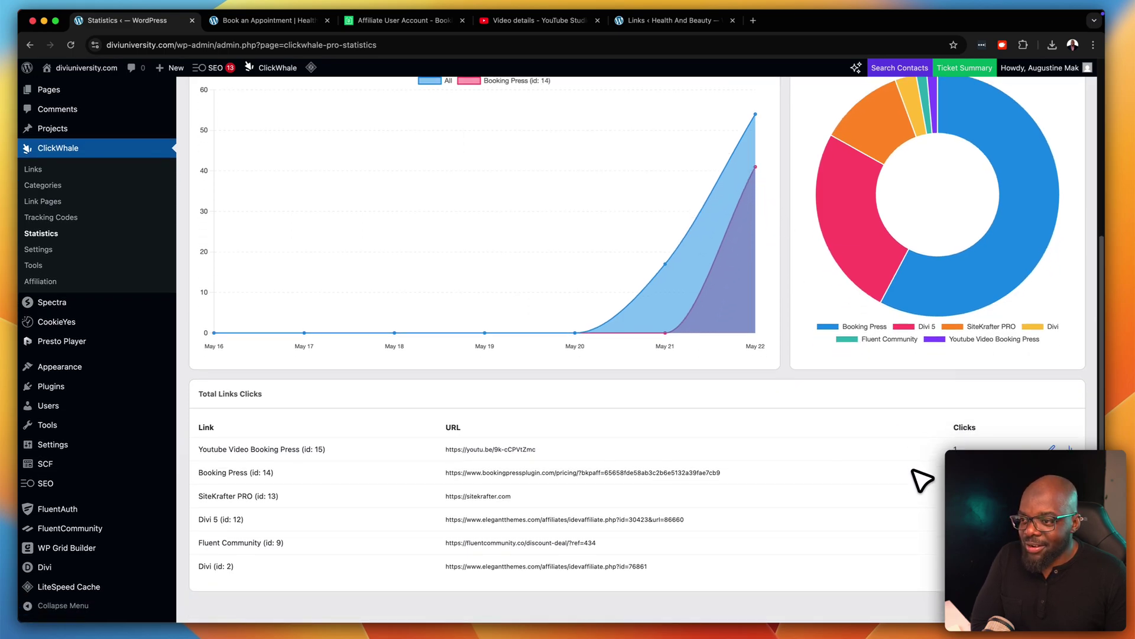
pyautogui.click(1070, 496)
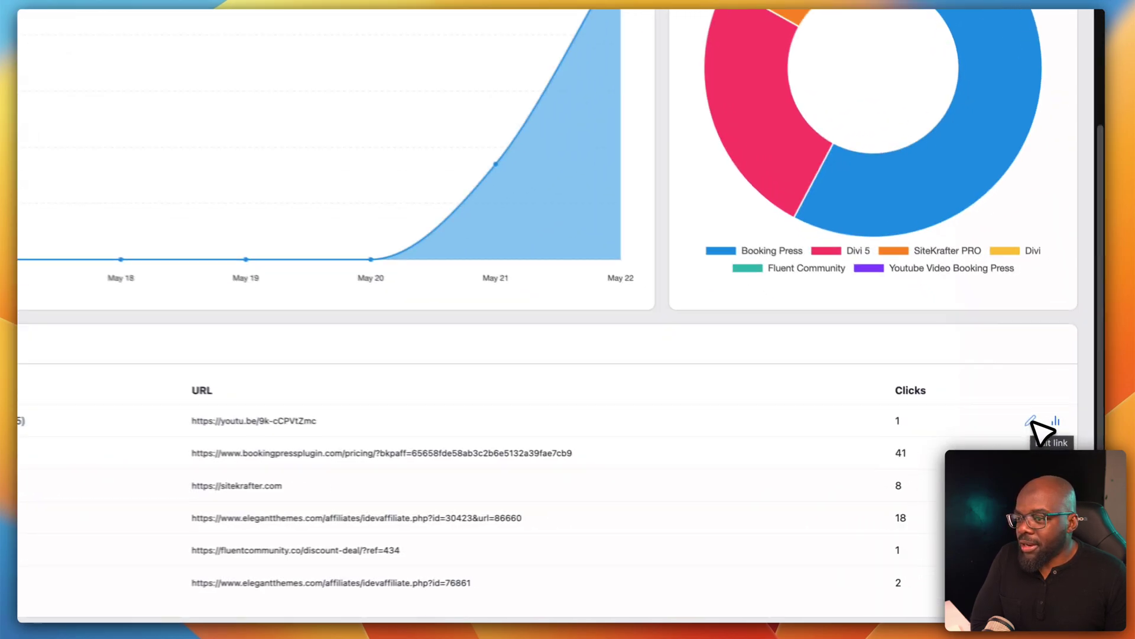
# Open Youtube Video Booking Press from the clicks table, then return to Statistics.
pyautogui.click(1052, 449)
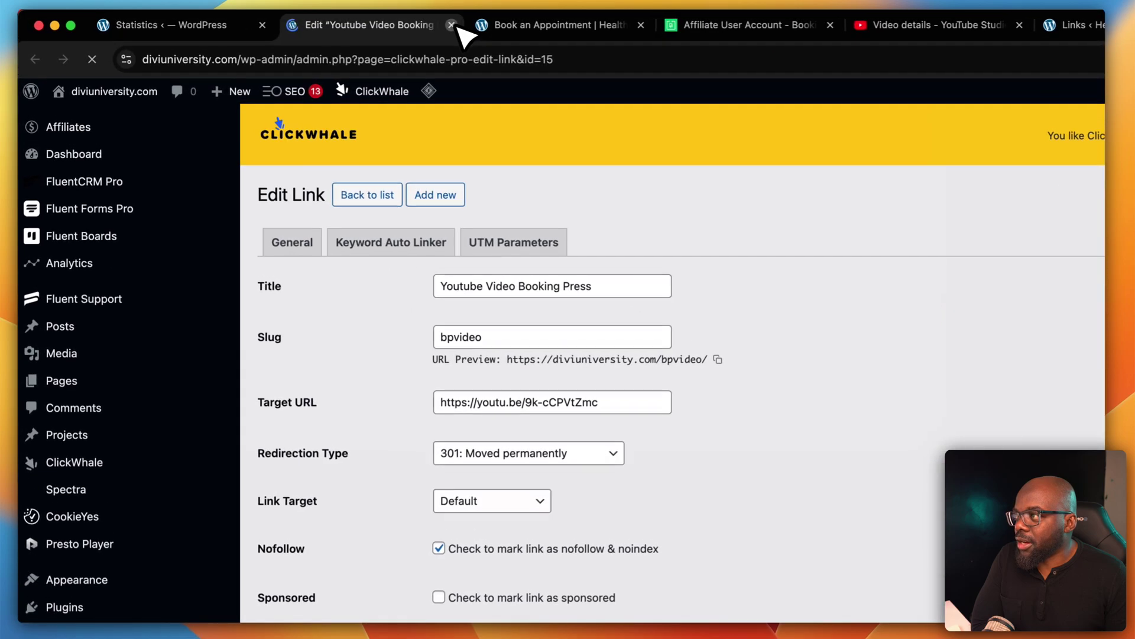
pyautogui.click(327, 20)
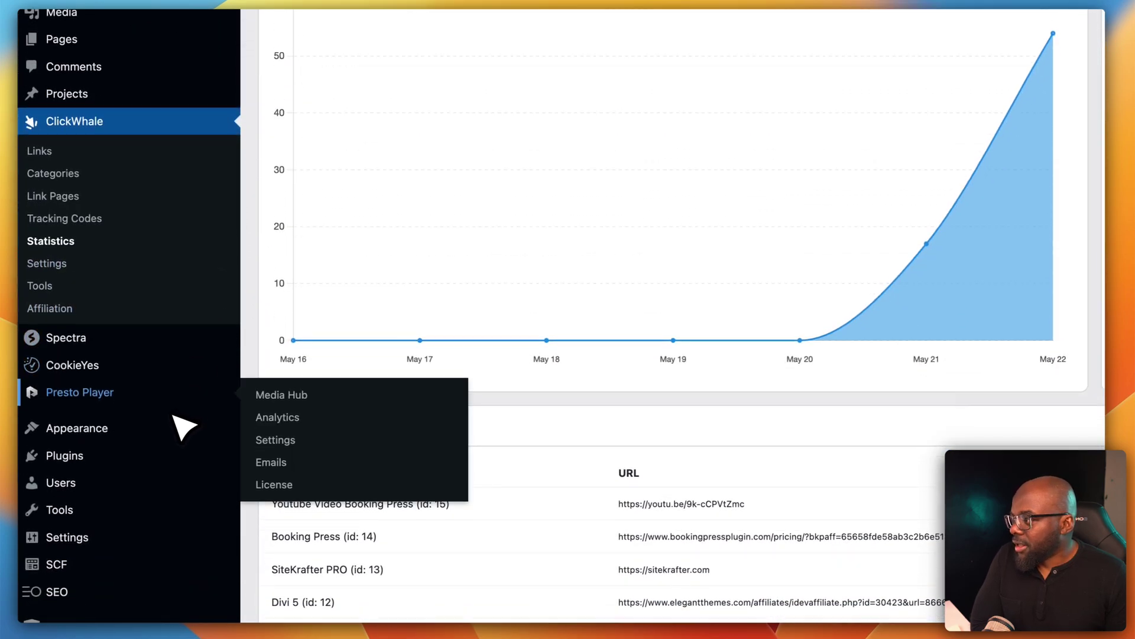
pyautogui.moveTo(174, 548)
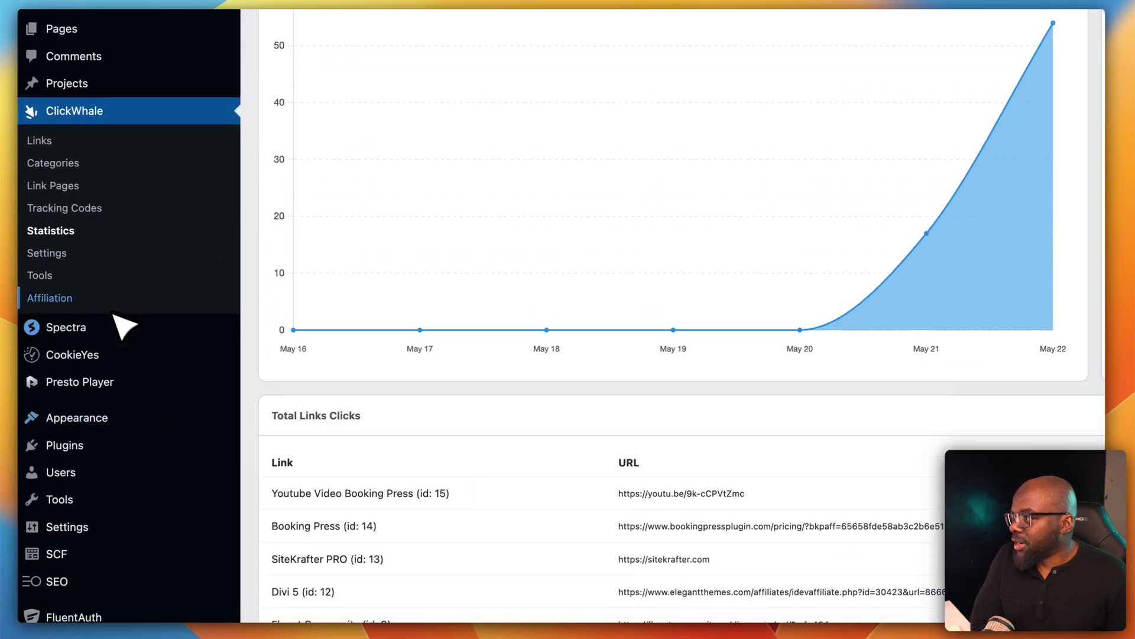
# Open ClickWhale Settings and scroll through General options like access level and QR colours.
pyautogui.click(62, 253)
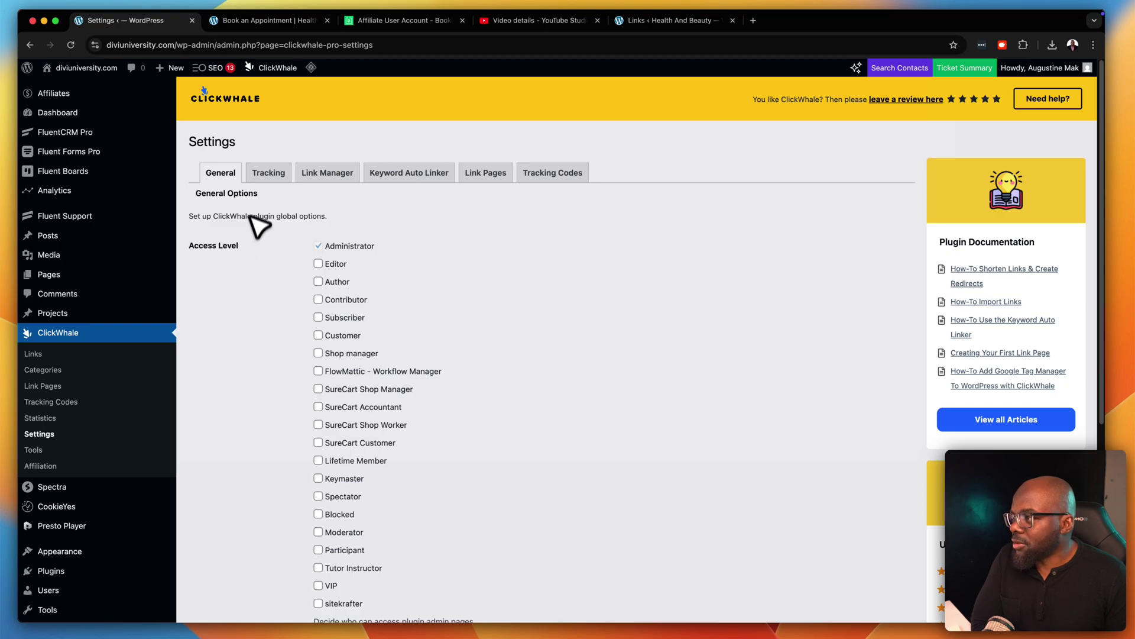
pyautogui.click(268, 173)
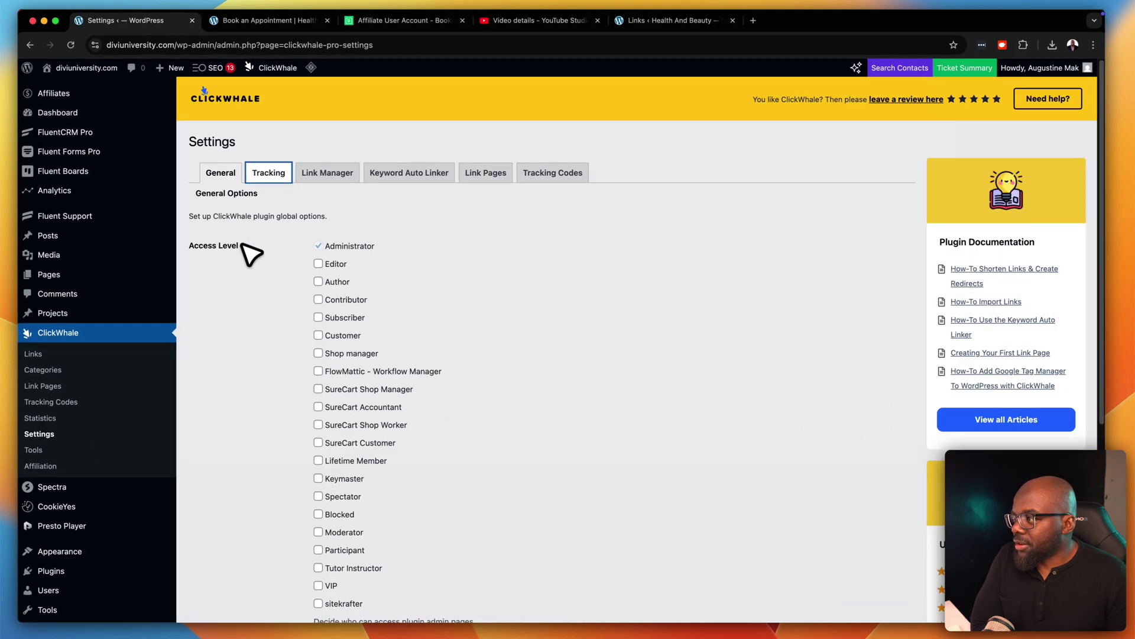
pyautogui.scroll(-2, 252, 255)
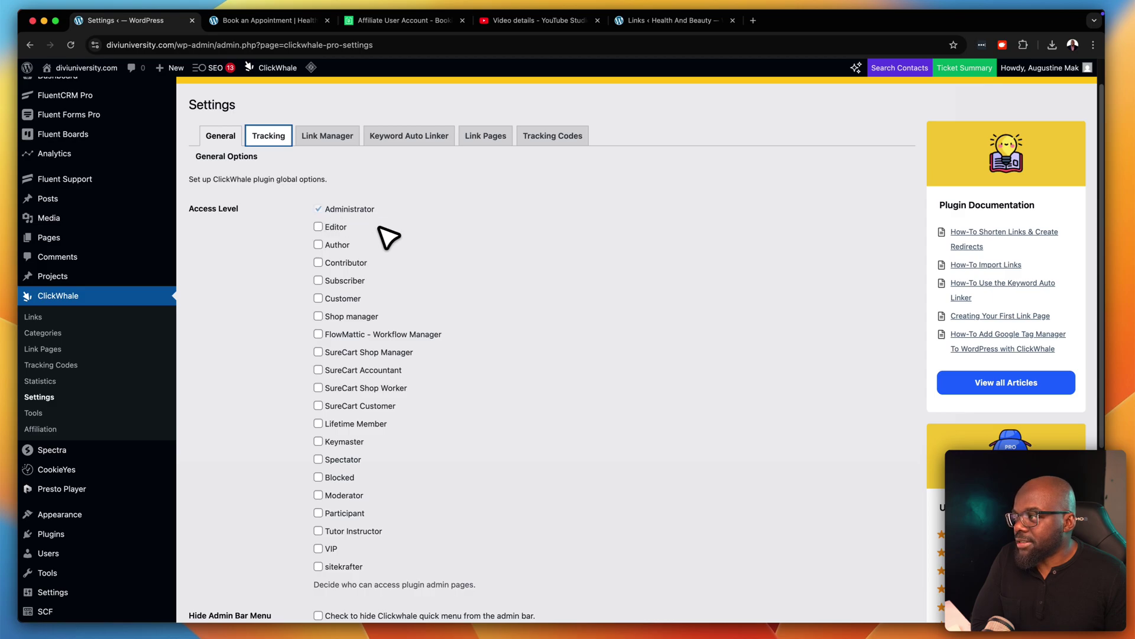
pyautogui.scroll(-3, 385, 235)
pyautogui.scroll(-3, 384, 232)
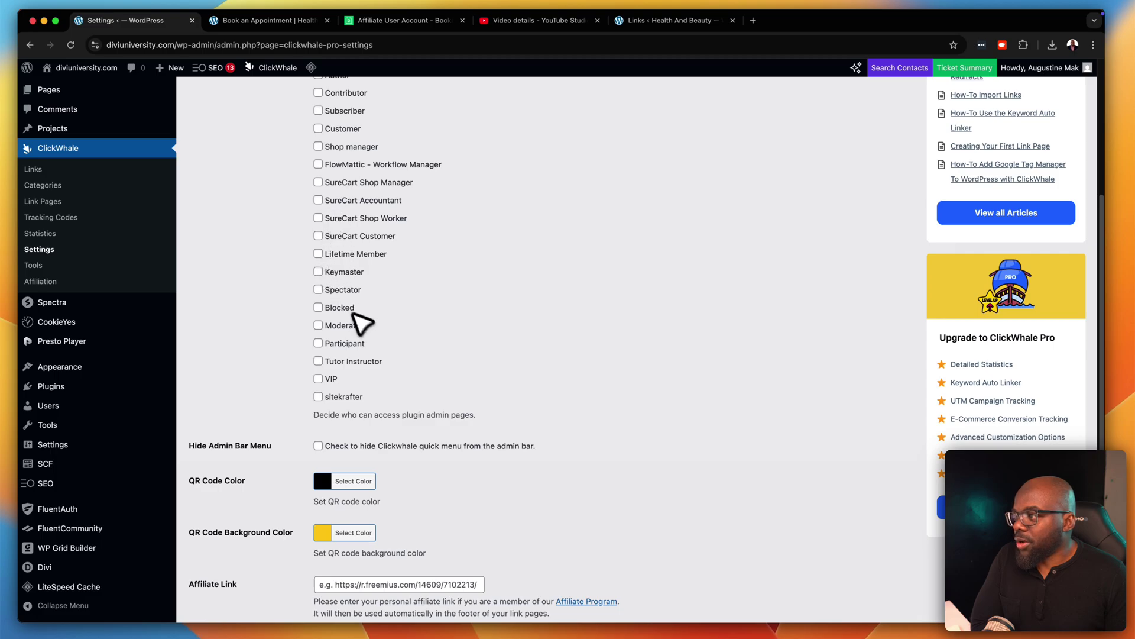
pyautogui.scroll(-3, 469, 365)
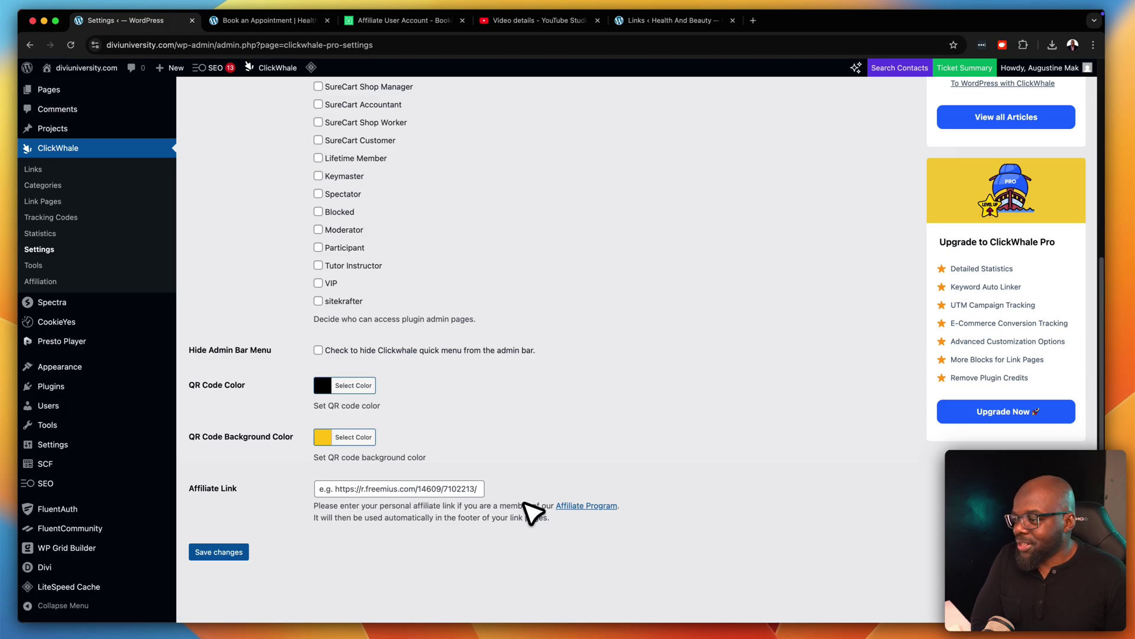
pyautogui.scroll(1, 534, 512)
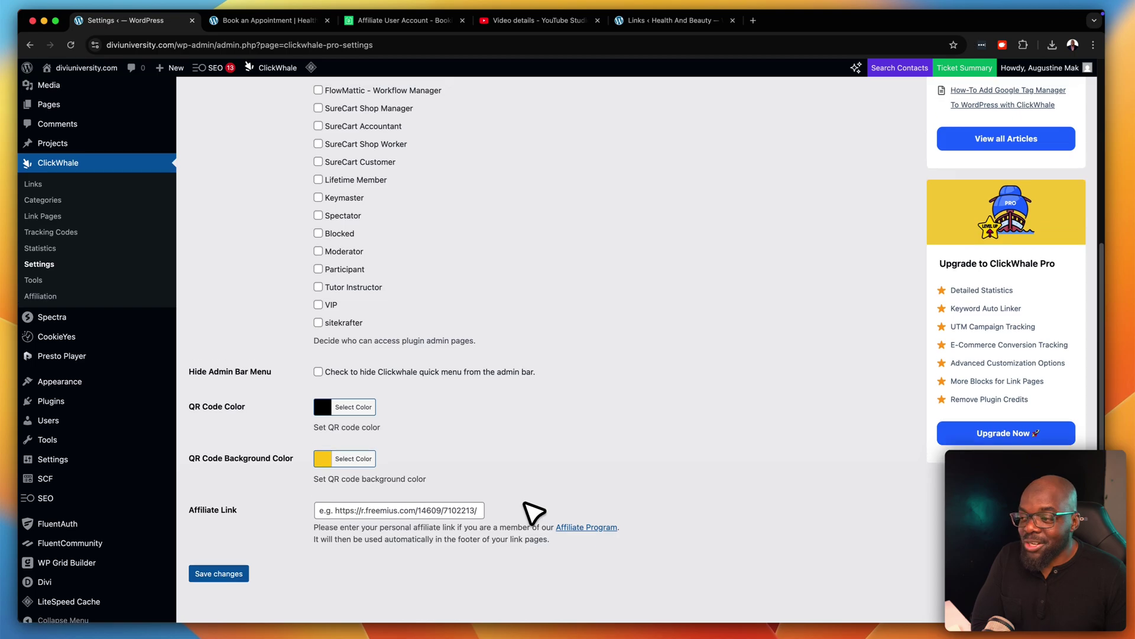
pyautogui.scroll(10, 534, 513)
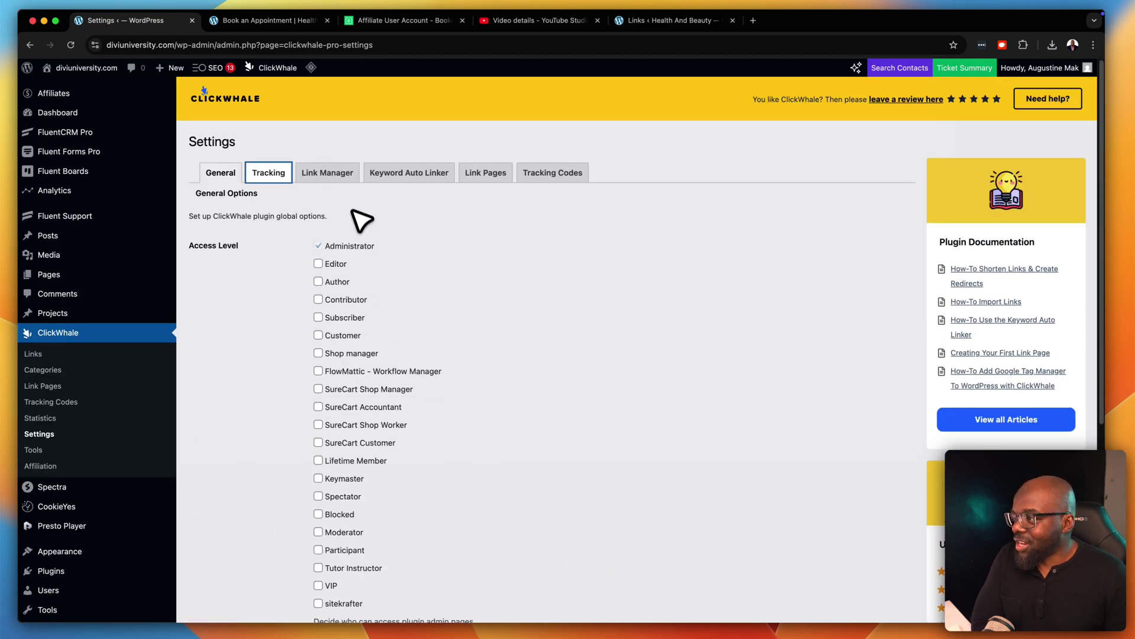
# In the Link Manager settings, keep 301 as the default redirection type.
pyautogui.click(334, 174)
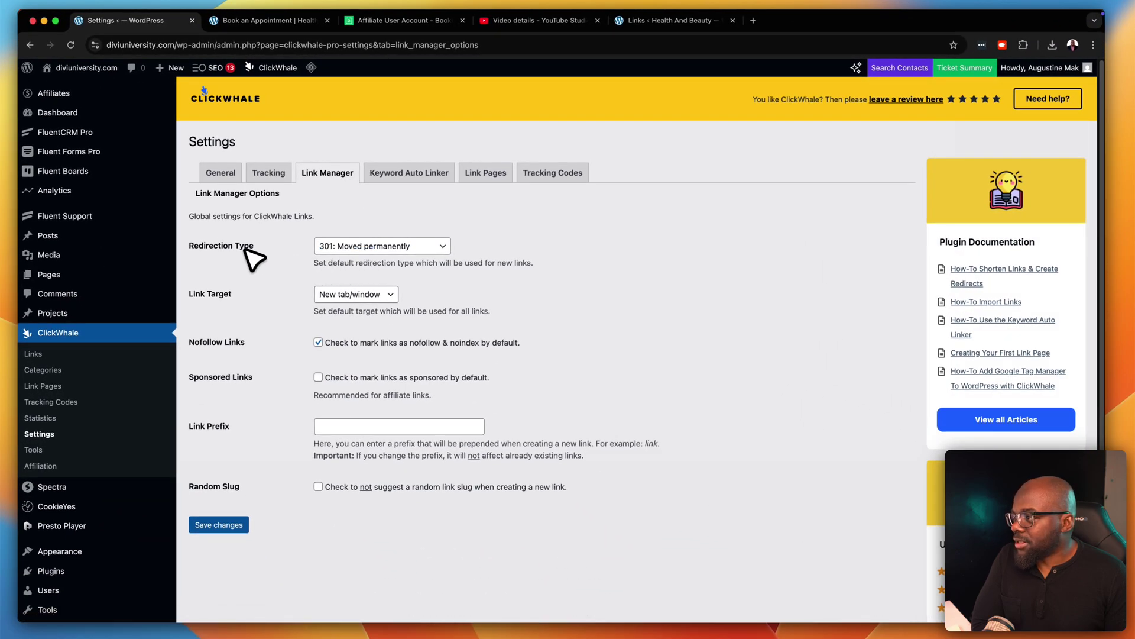
pyautogui.click(439, 246)
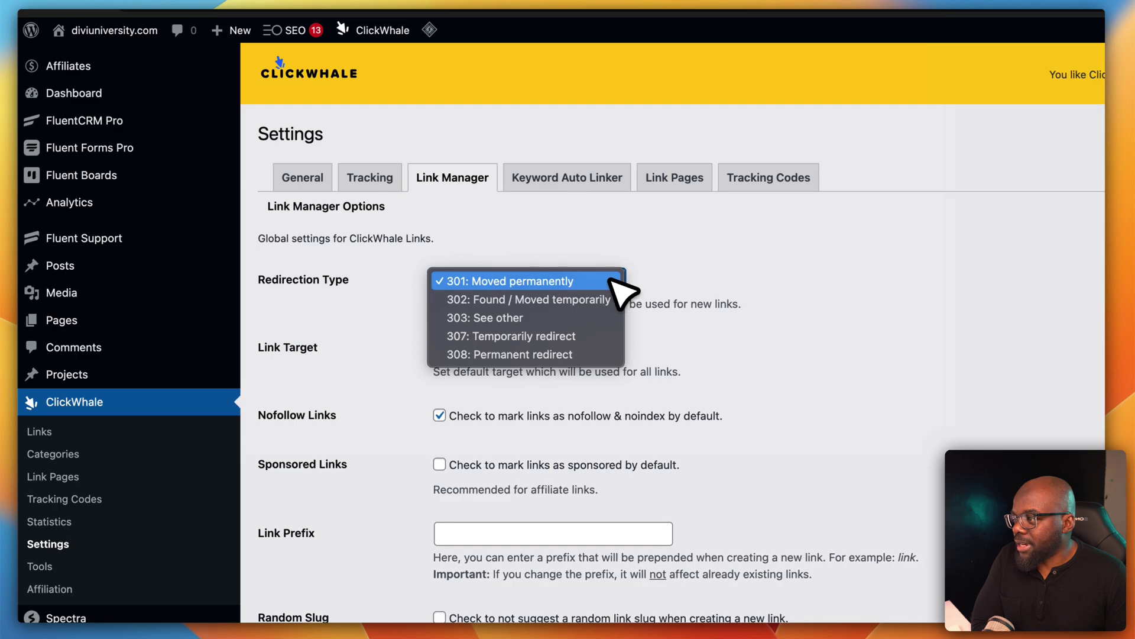
pyautogui.click(713, 287)
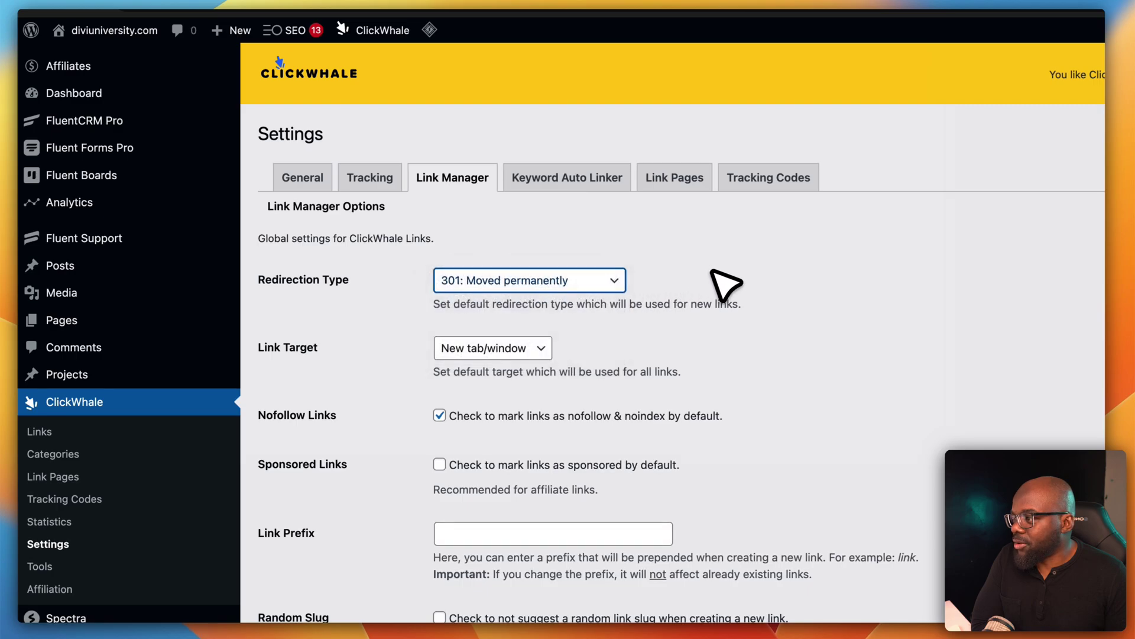
# Enable keyword auto linking for Affiliate and Project post types and save the settings.
pyautogui.click(575, 177)
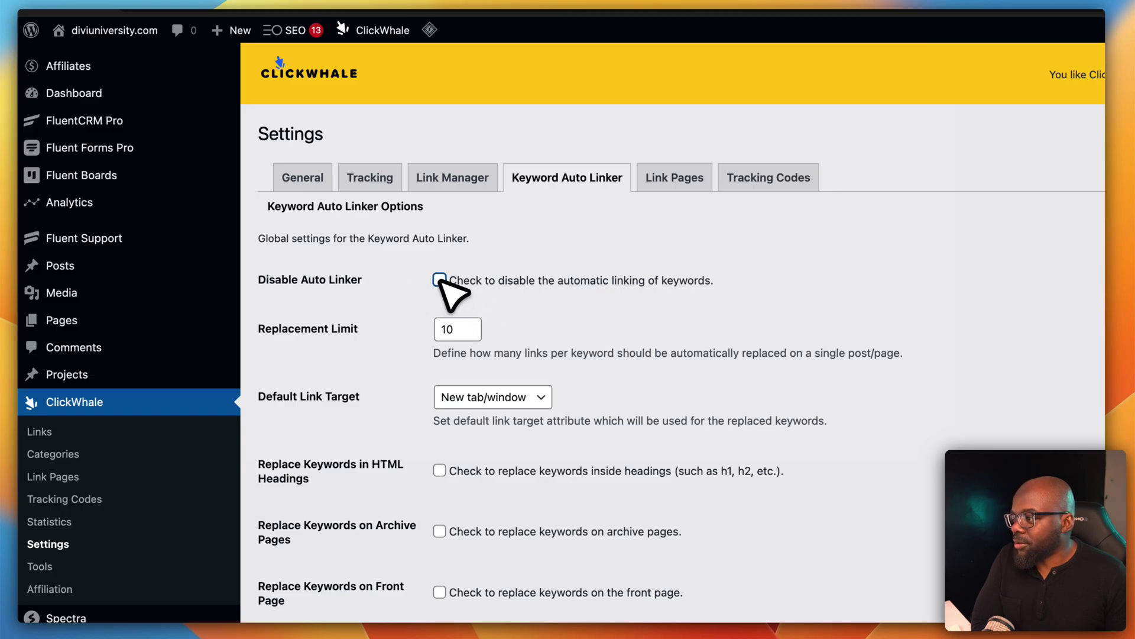
pyautogui.scroll(-4, 647, 482)
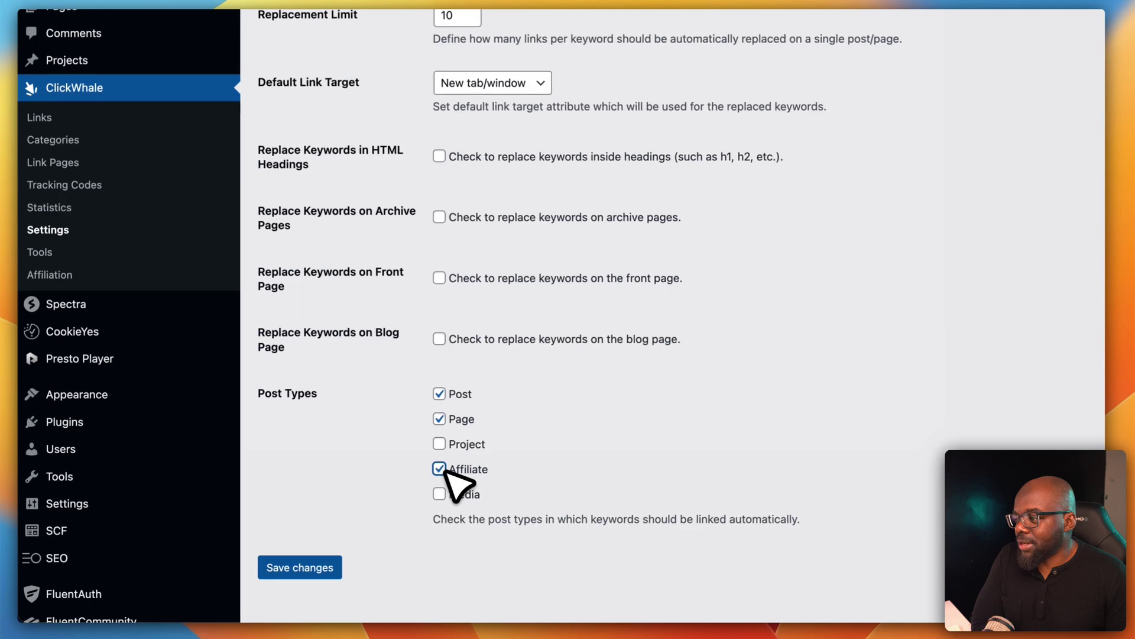
pyautogui.click(320, 513)
pyautogui.click(320, 496)
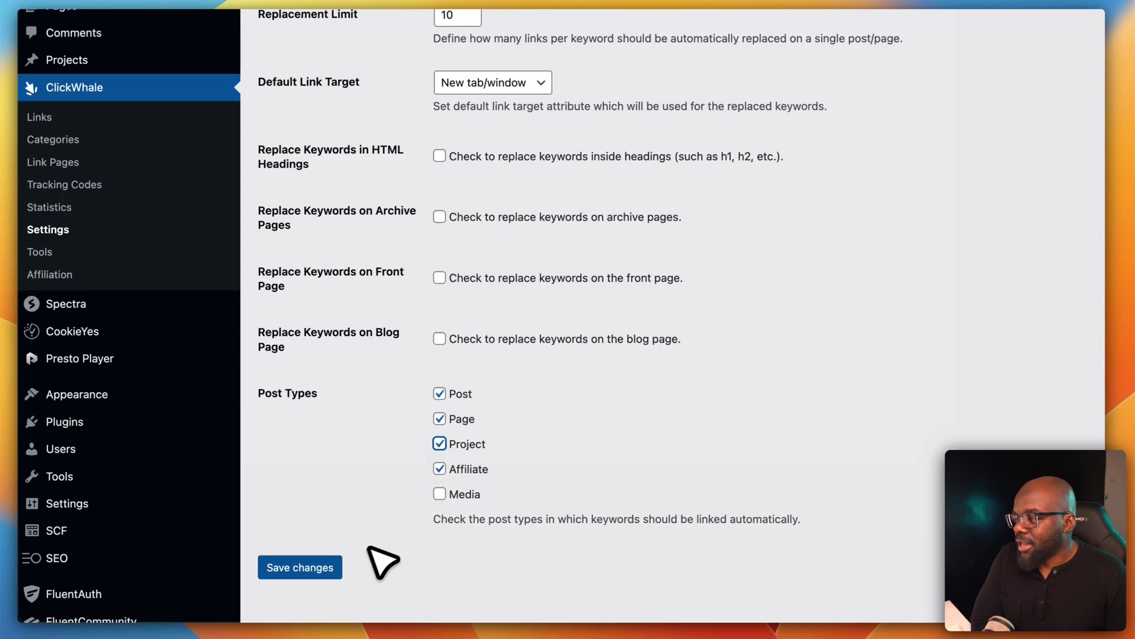
pyautogui.click(314, 566)
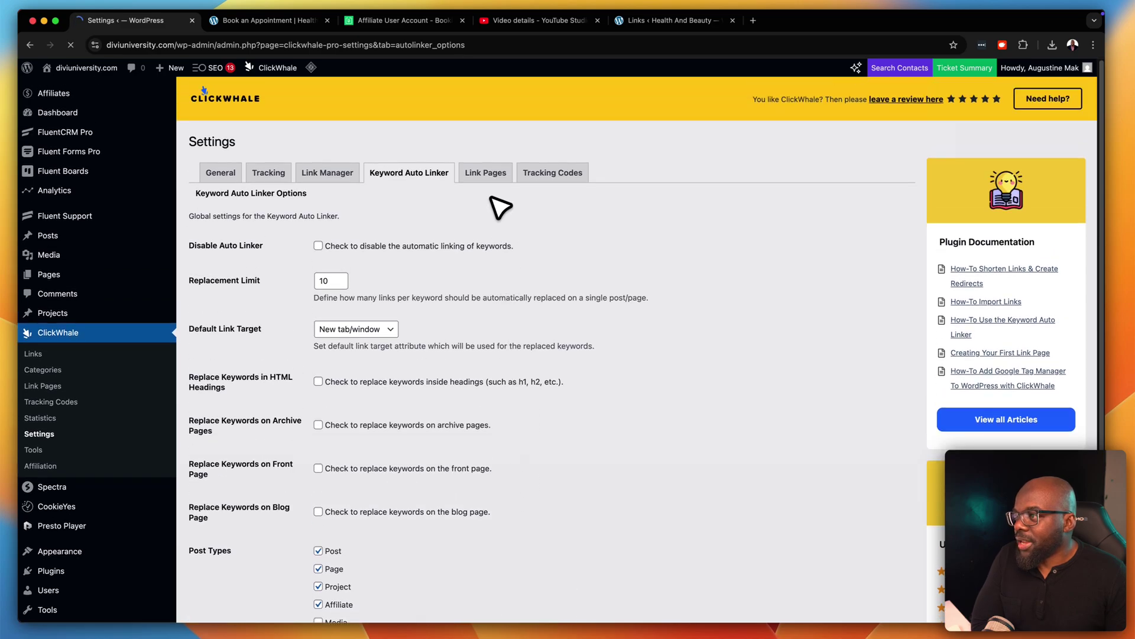
# Review the Link Pages and Tracking Codes settings, leaving plugin HTML credits unhidden.
pyautogui.click(493, 173)
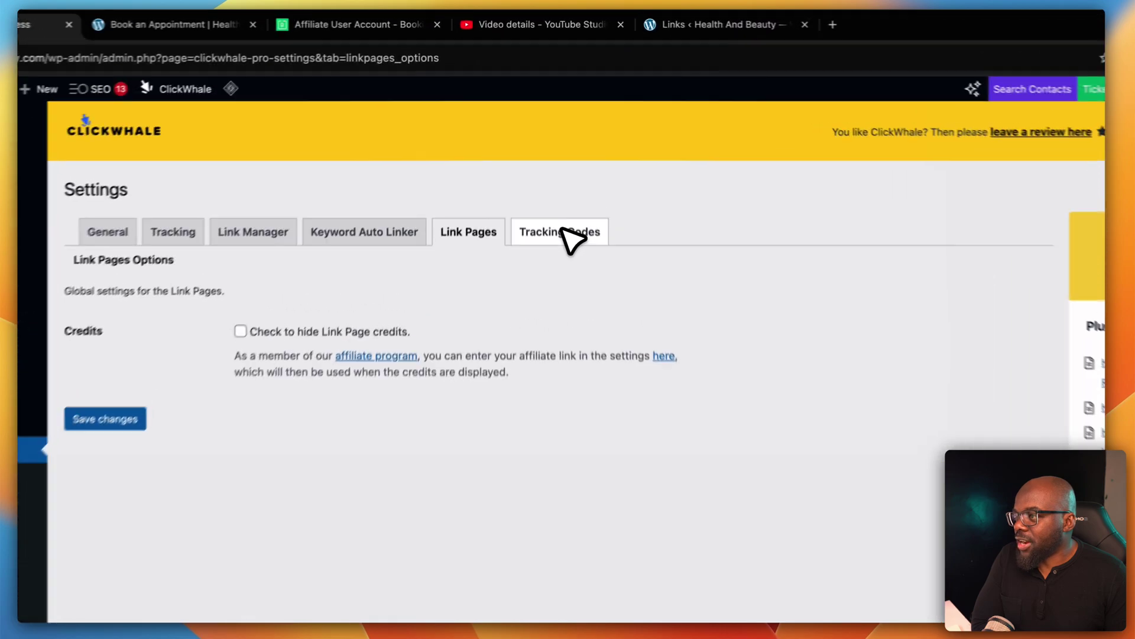
pyautogui.click(561, 232)
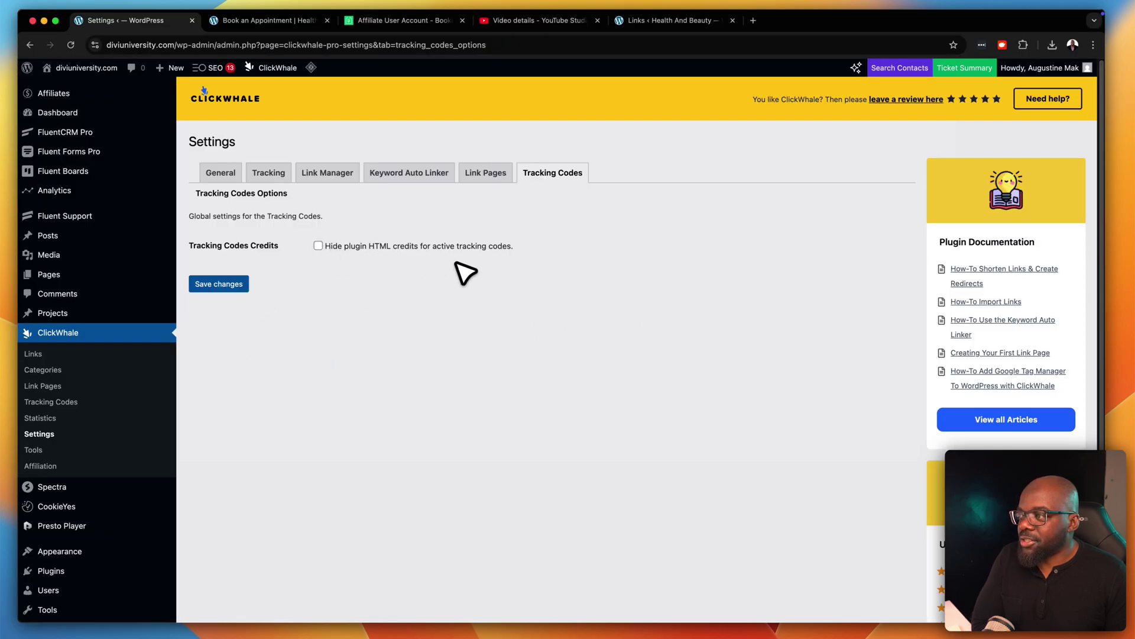
pyautogui.scroll(-3, 95, 376)
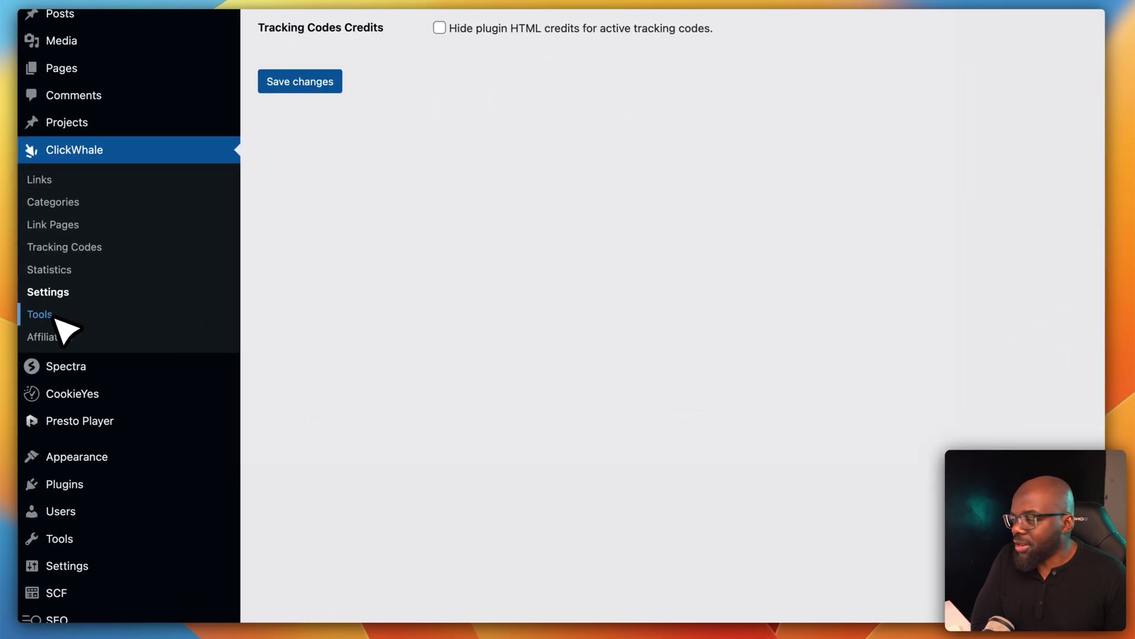
# From ClickWhale Tools, export all links to clickwhale-links-export-2025-05-22.csv.
pyautogui.click(56, 319)
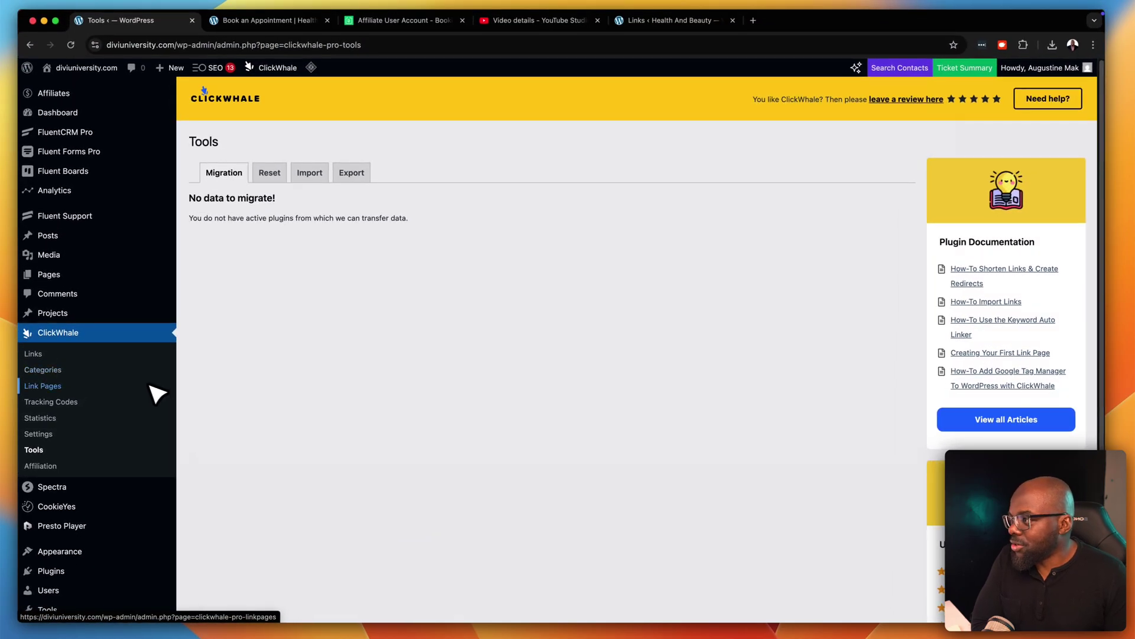
pyautogui.scroll(-2, 335, 407)
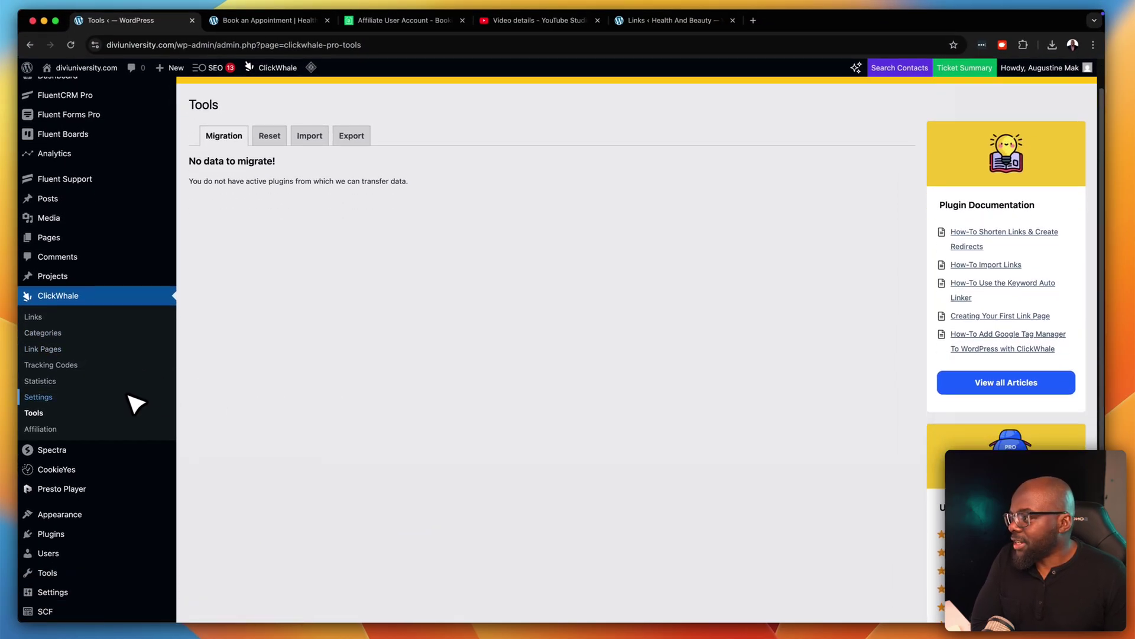
pyautogui.scroll(1, 292, 214)
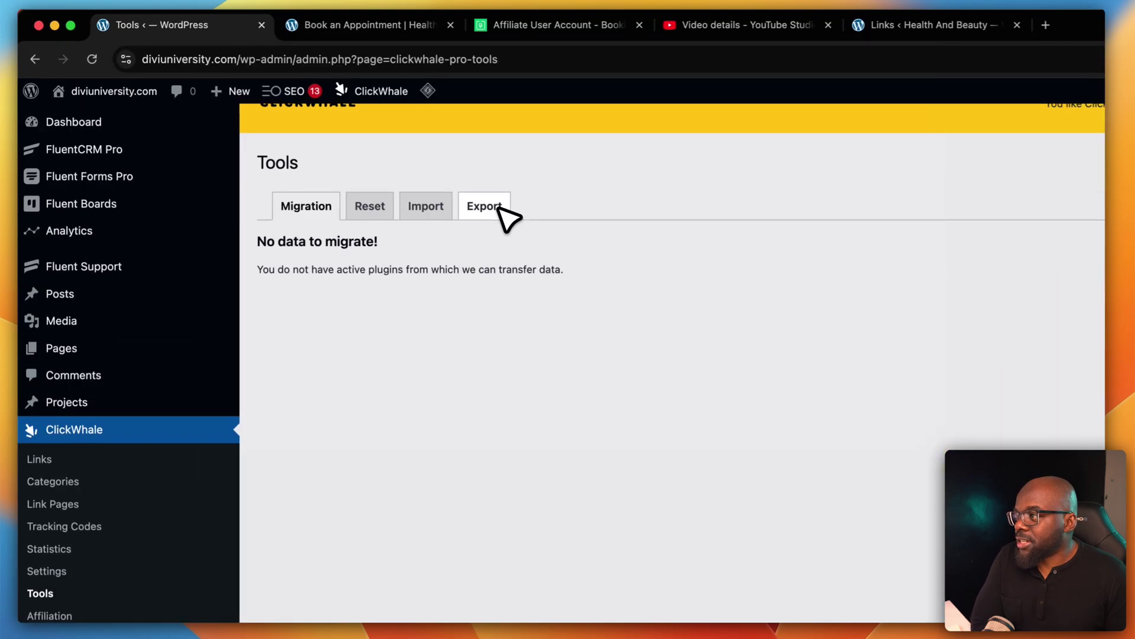
pyautogui.click(363, 151)
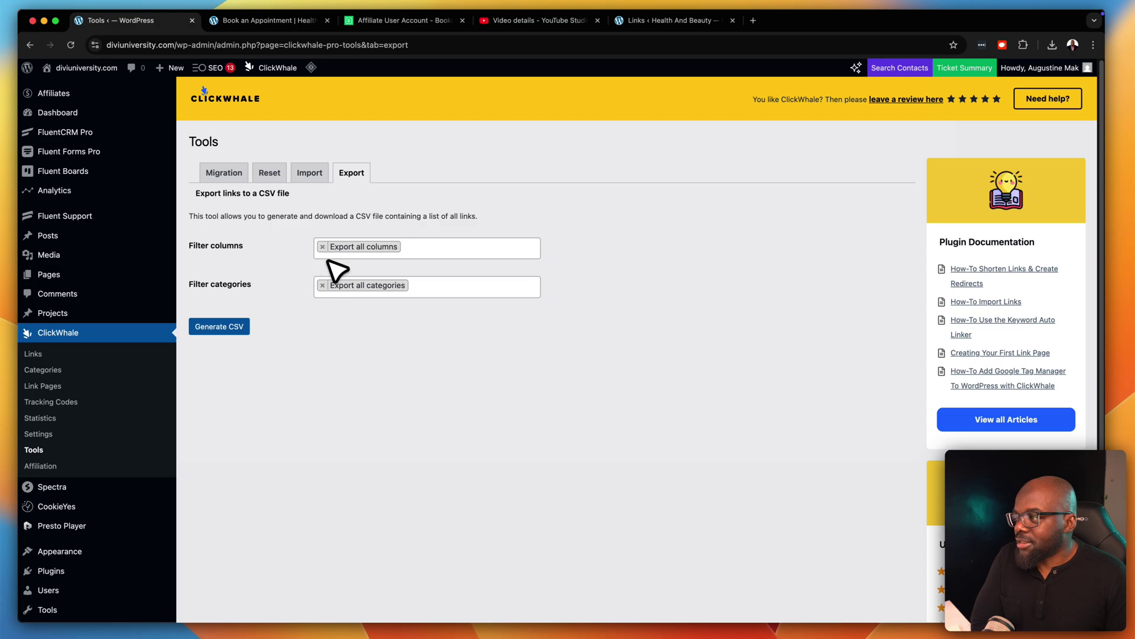
pyautogui.click(226, 330)
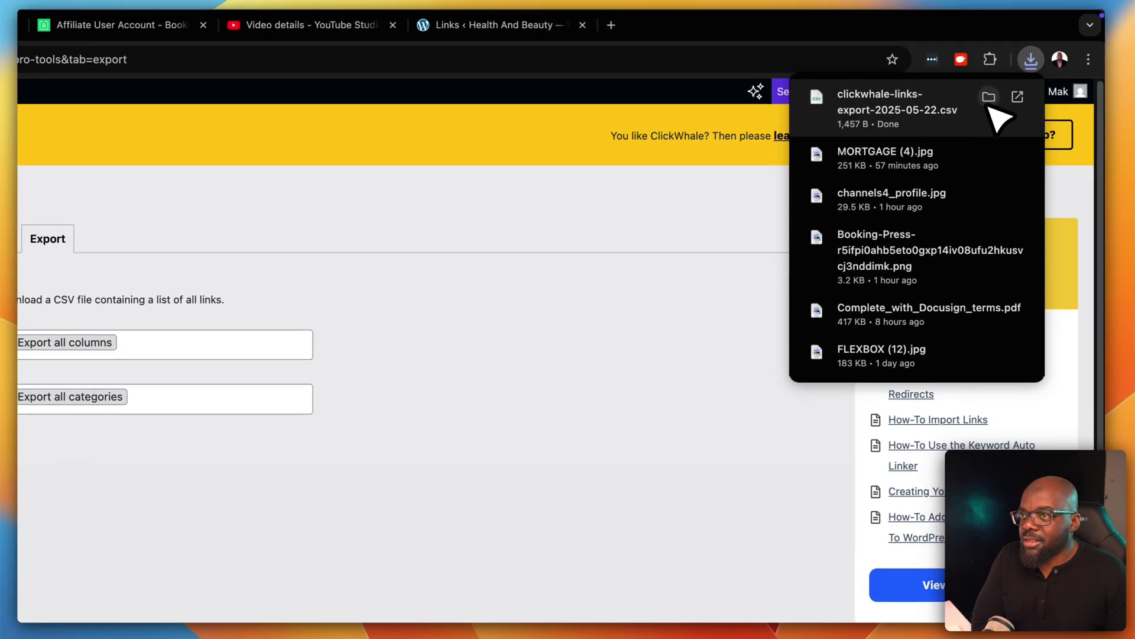
# Quick Look clickwhale-links-export-2025-05-22.csv in Downloads to check its 15 links, then close it.
pyautogui.click(989, 96)
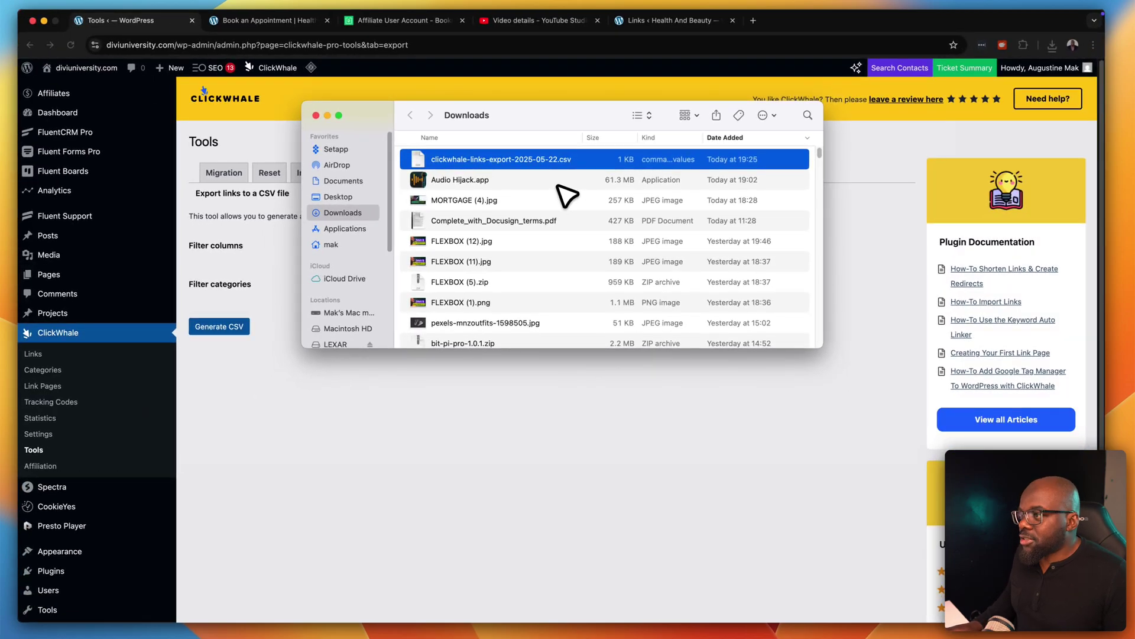
pyautogui.press('space')
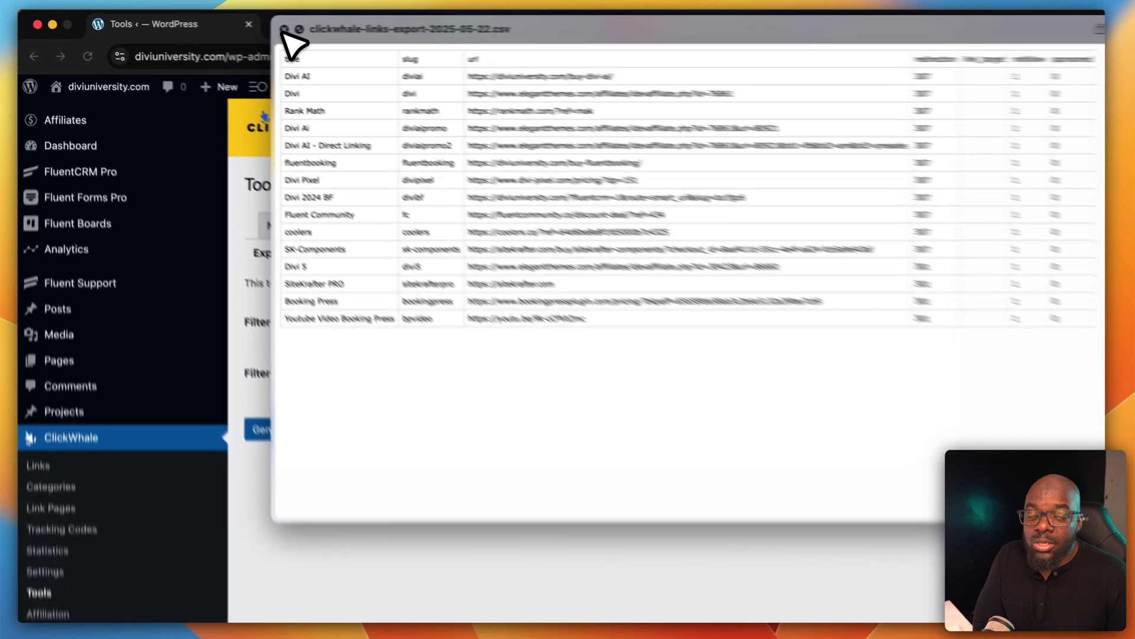
pyautogui.click(219, 25)
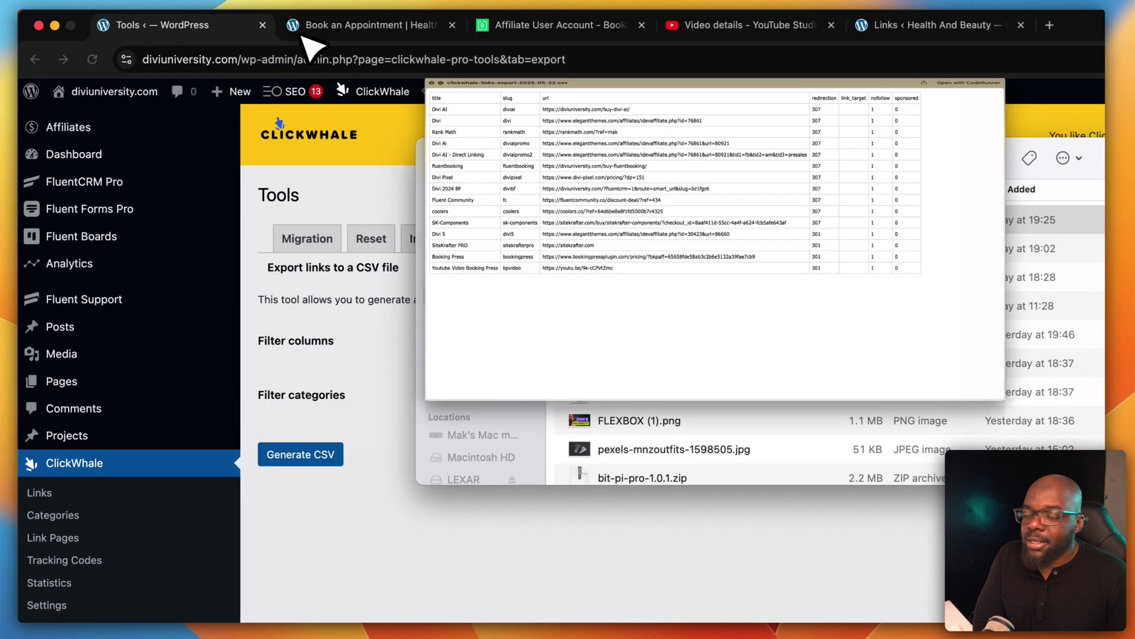
# Open ClickWhale's Affiliation page showing the 30% commission and $100 minimum payout.
pyautogui.scroll(-2, 148, 423)
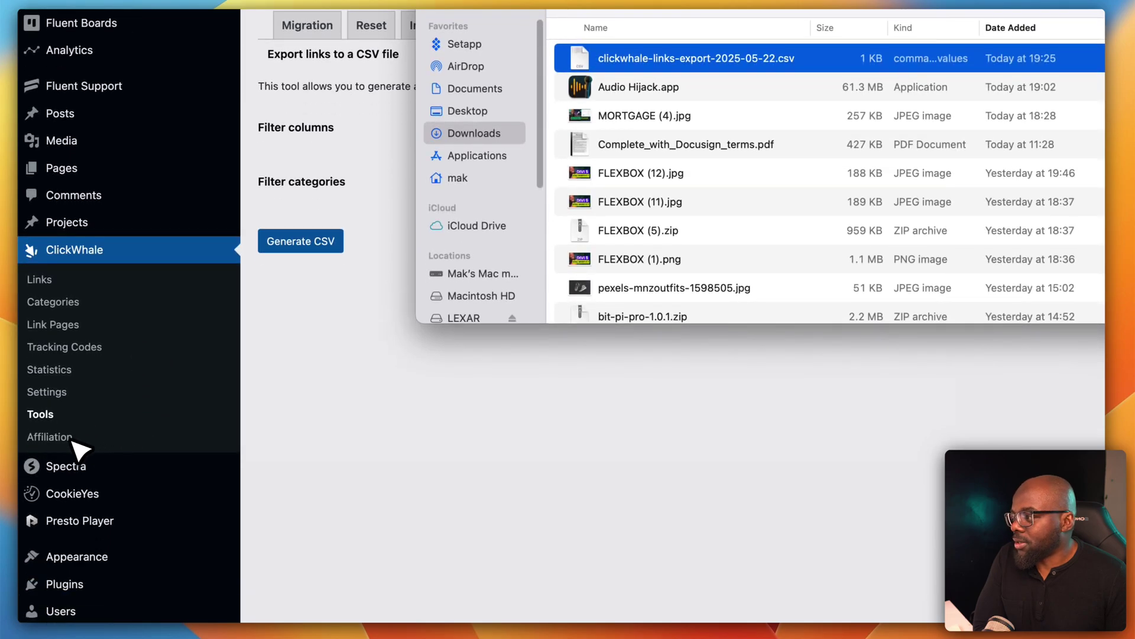
pyautogui.click(83, 445)
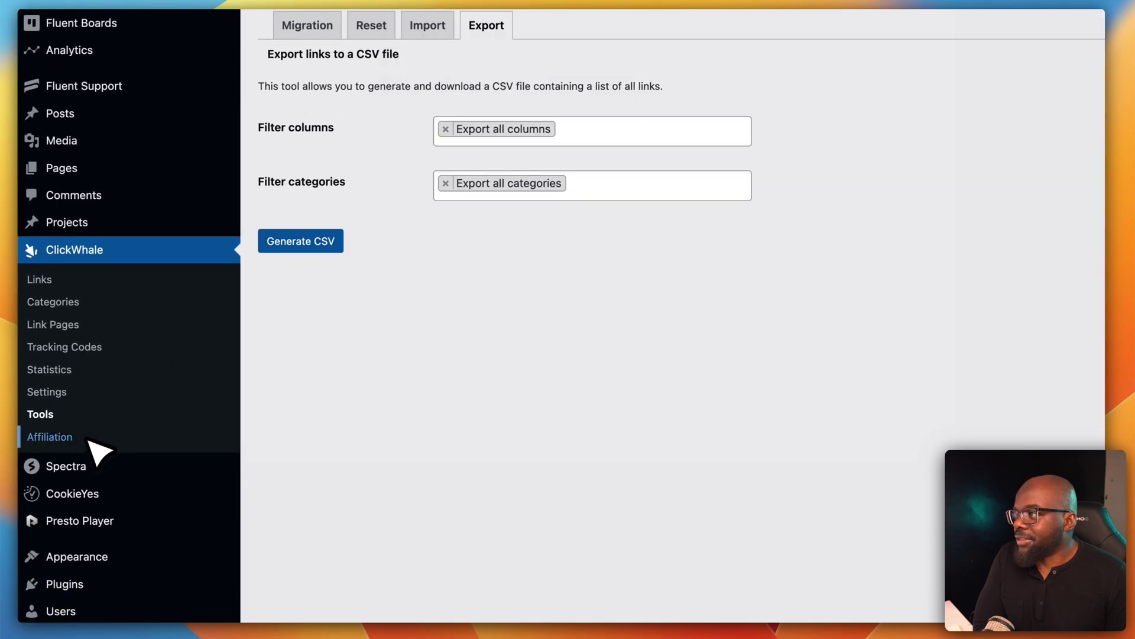
pyautogui.click(88, 440)
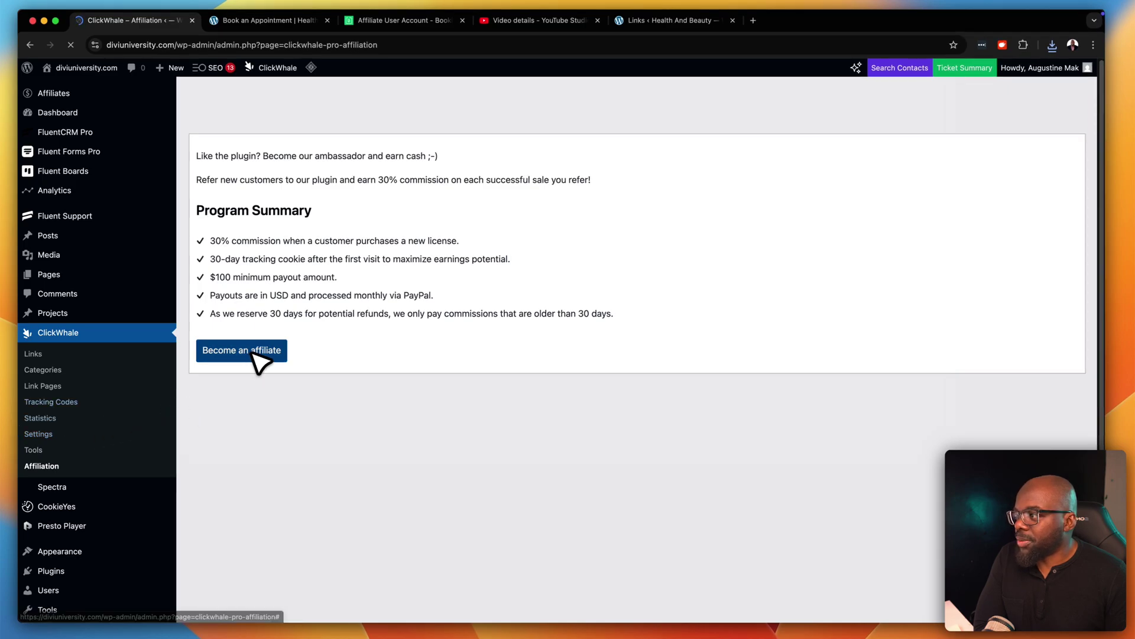